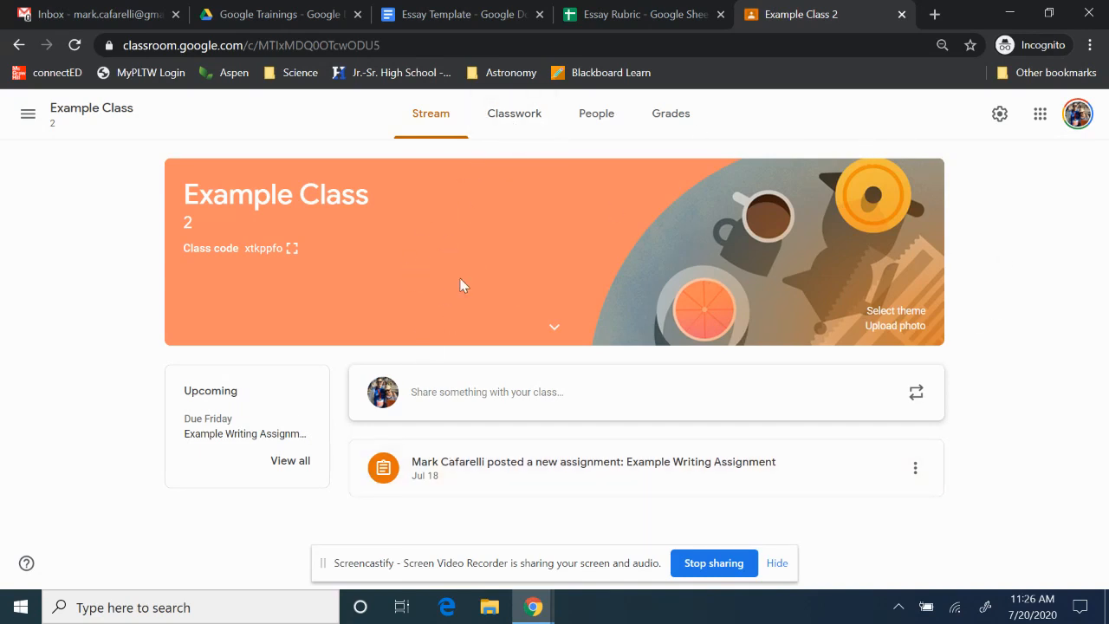
Step: Open the class's classwork page and start a new assignment
click(491, 133)
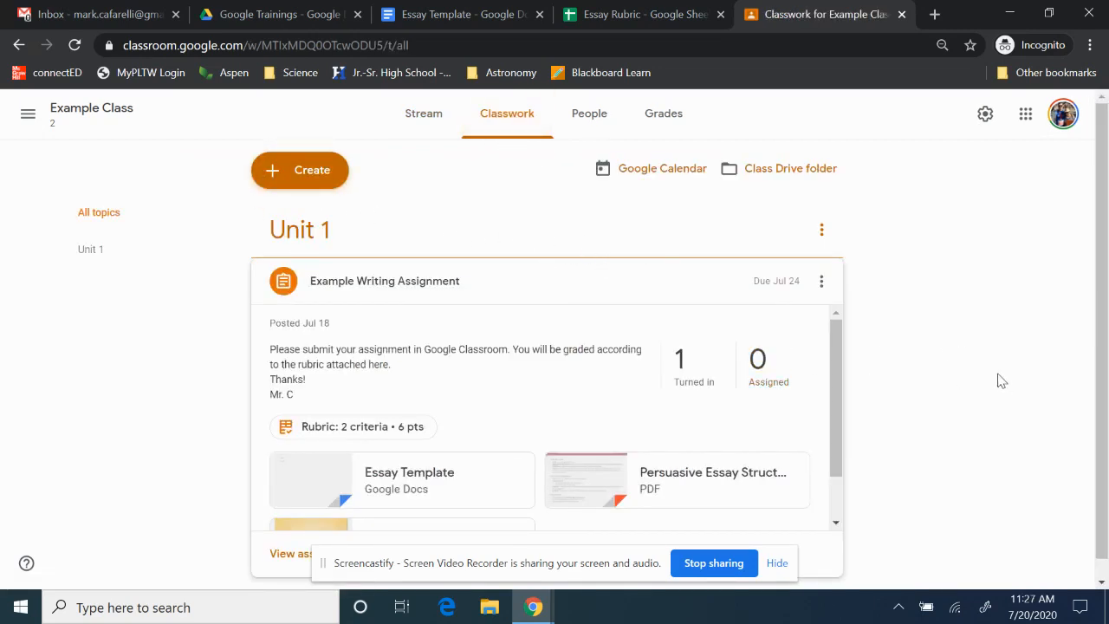
drag(838, 371, 833, 362)
click(313, 180)
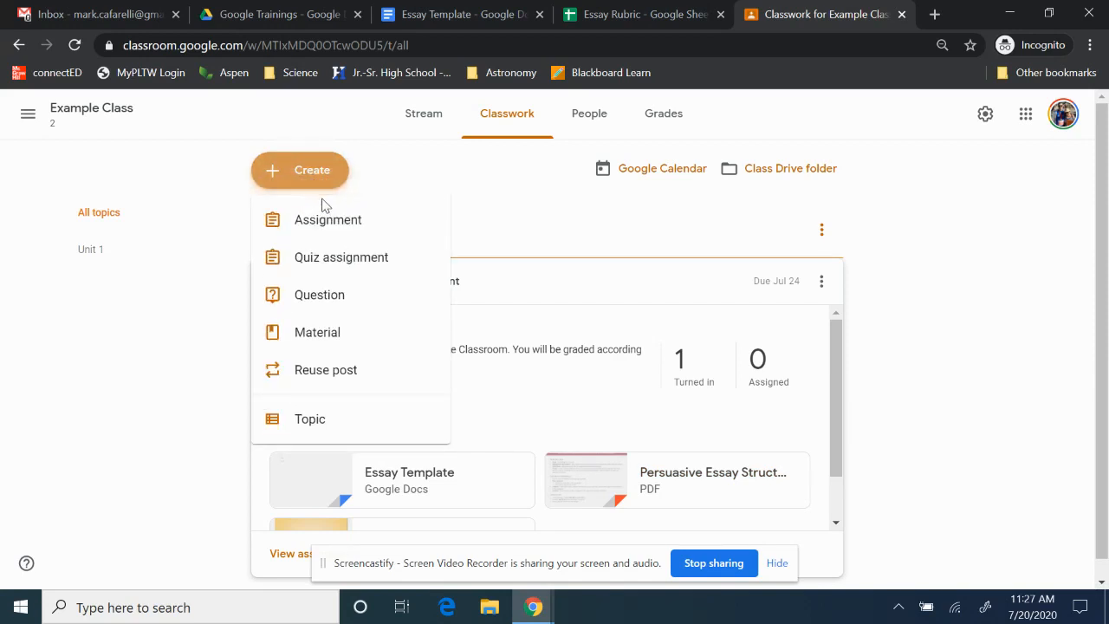
click(379, 158)
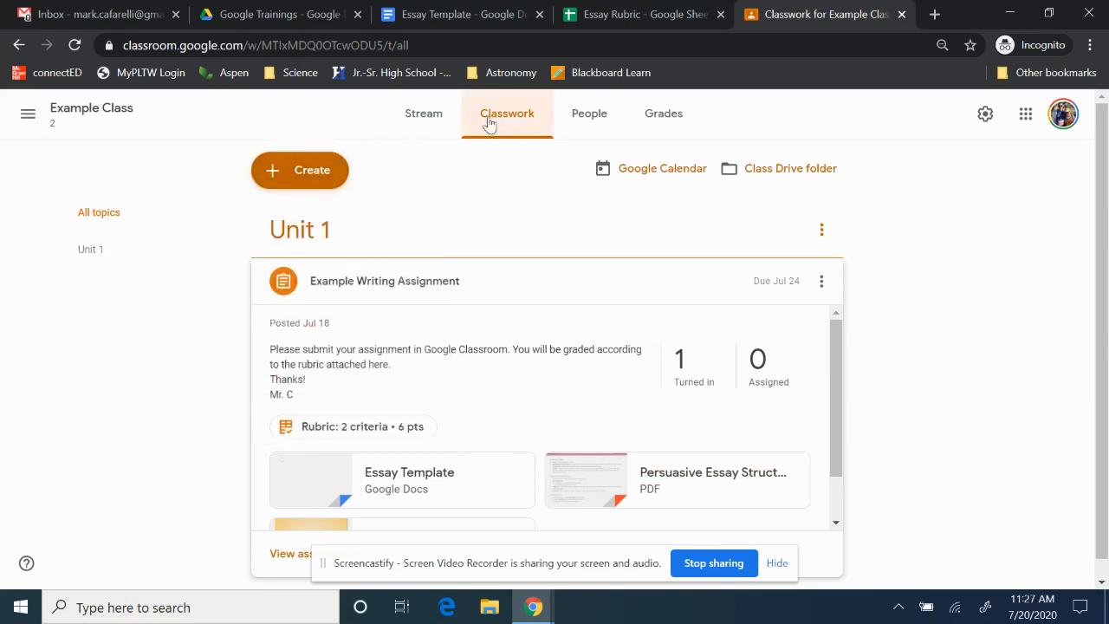
click(319, 176)
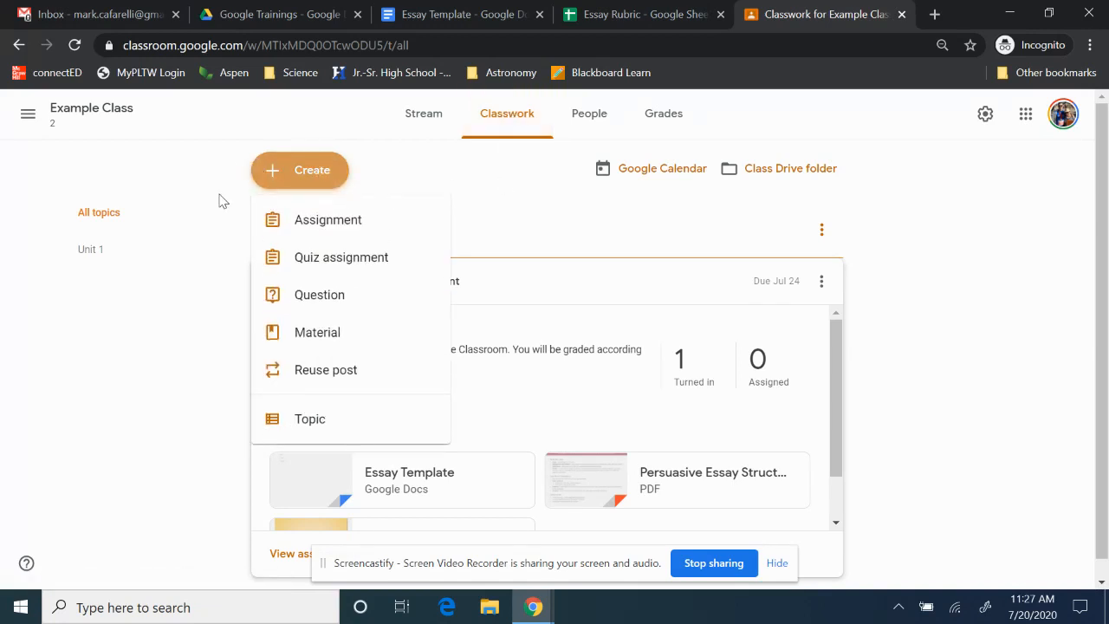
click(368, 224)
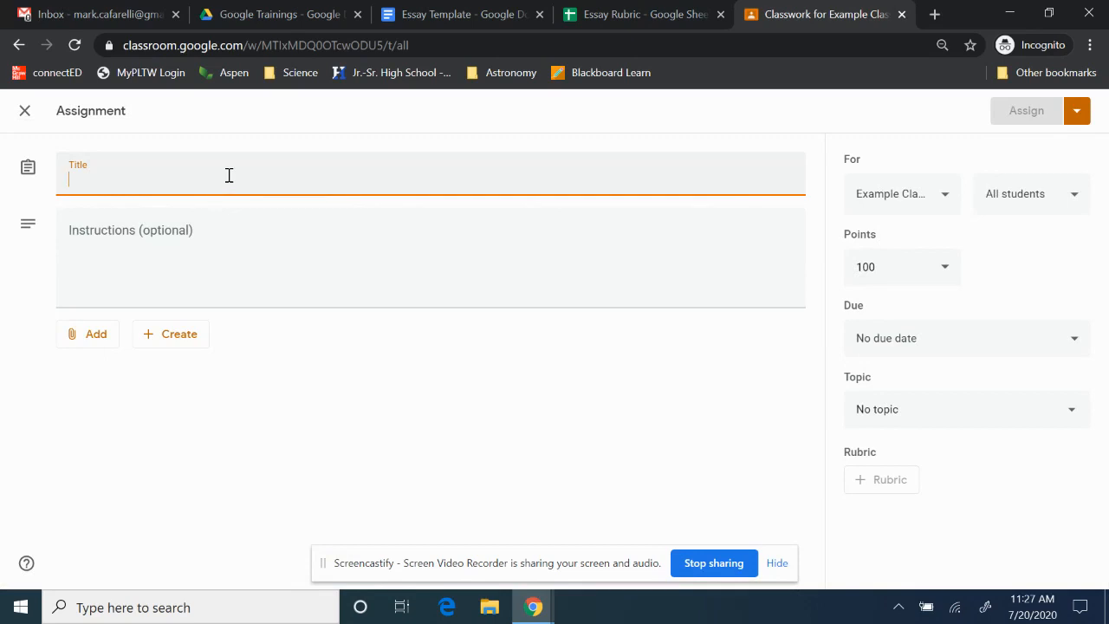
Step: Title the assignment "Example Writing Assignment" and enter the instructions "Here is your first writing assignment for this class."
text(E)
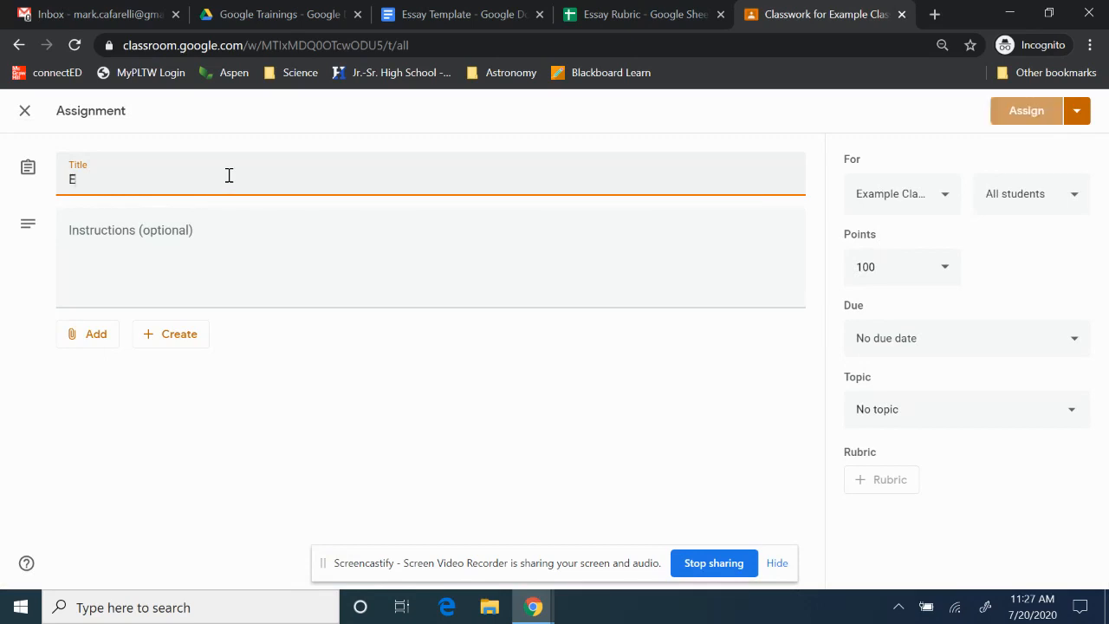
text(xample Writing Assignment)
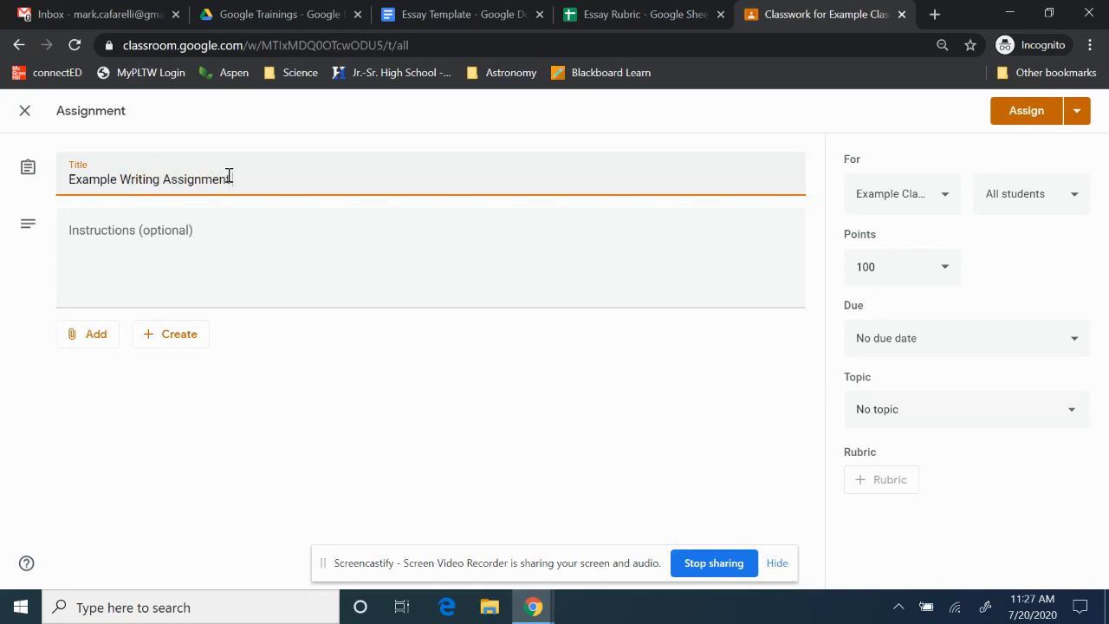
click(253, 234)
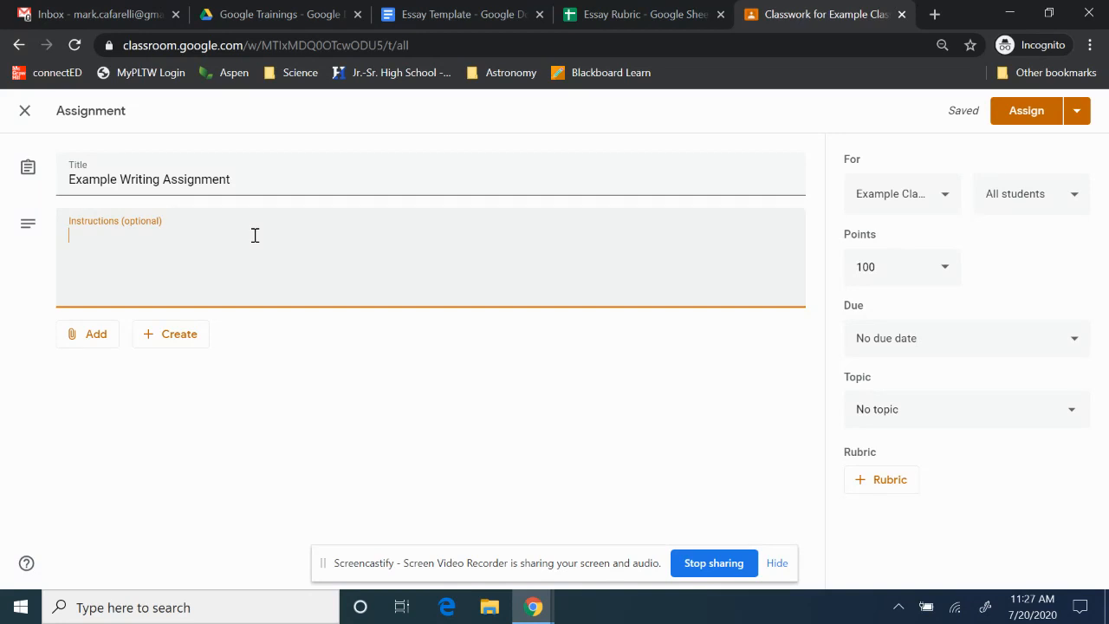
text(Here is your first writing )
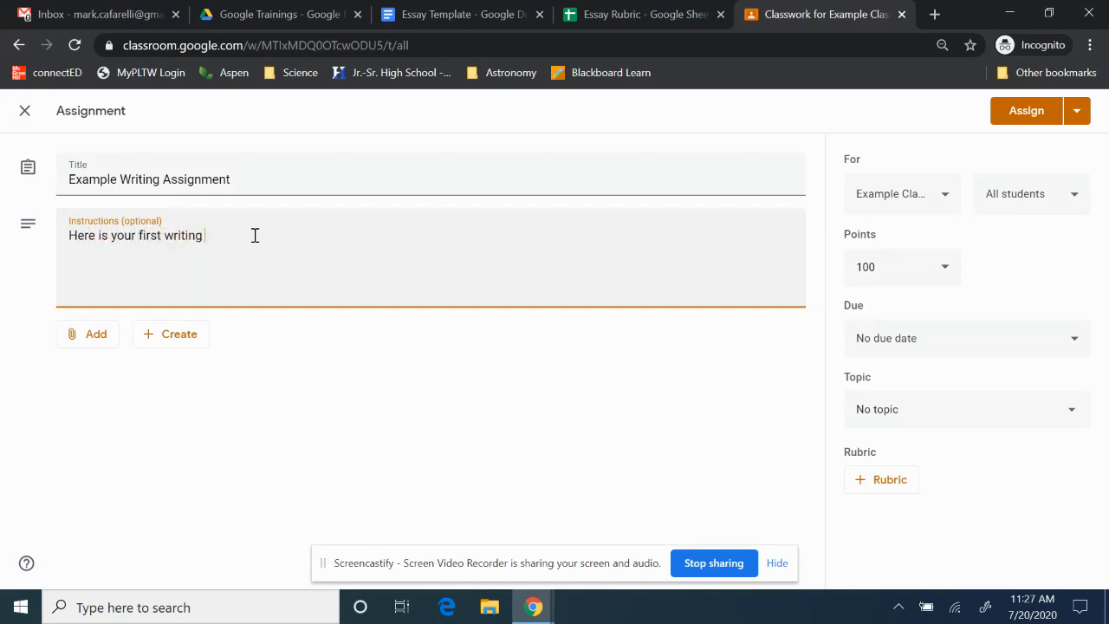
text(assignment for the)
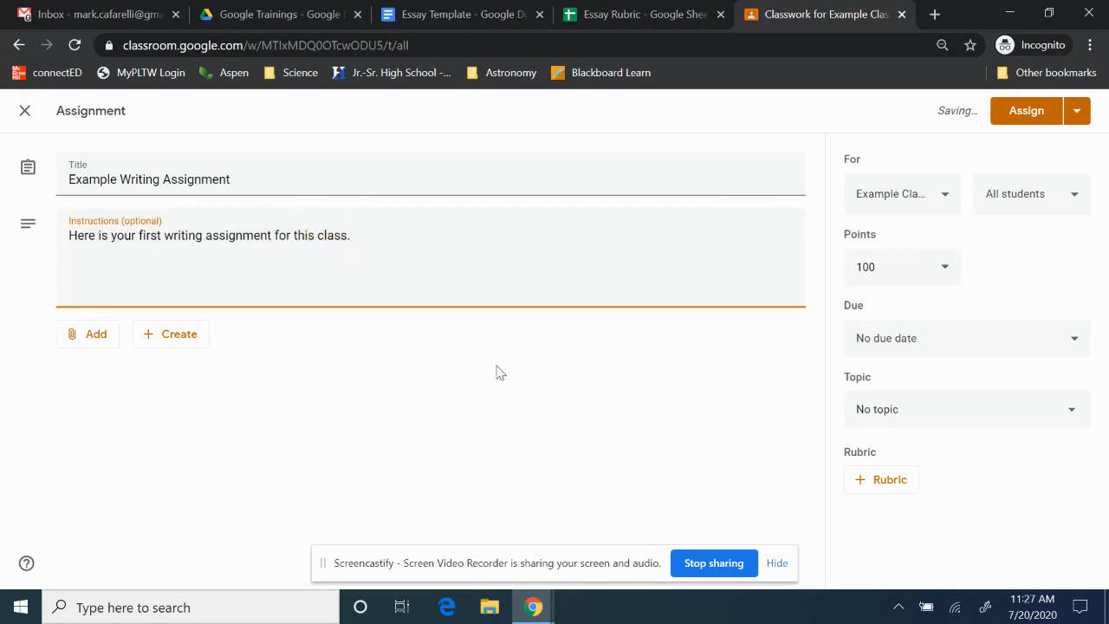
click(431, 383)
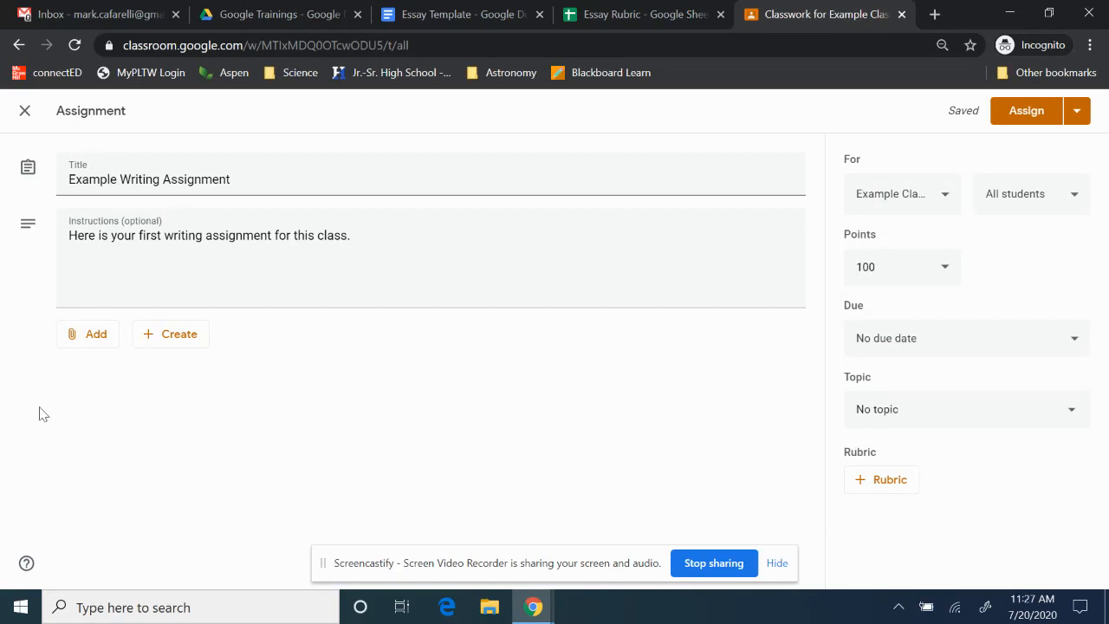
click(107, 343)
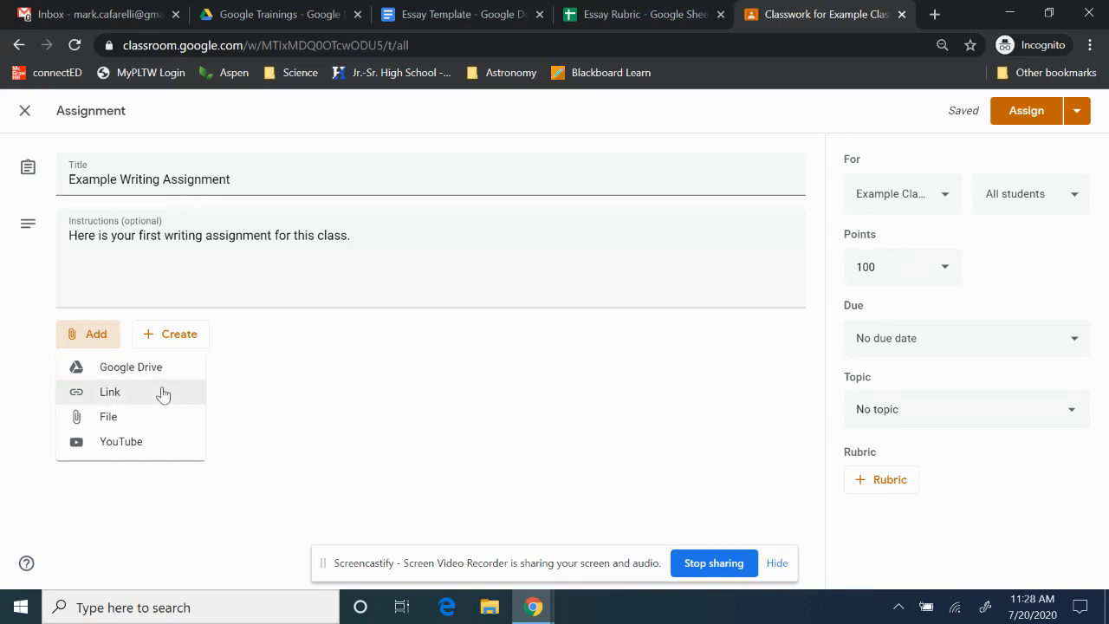
click(269, 349)
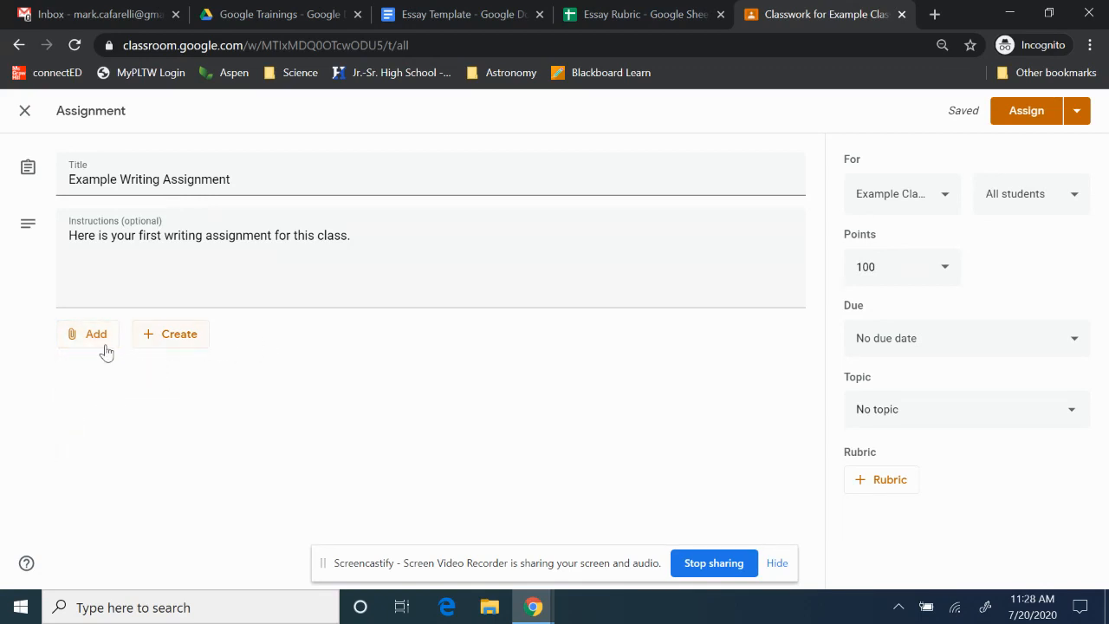
click(175, 344)
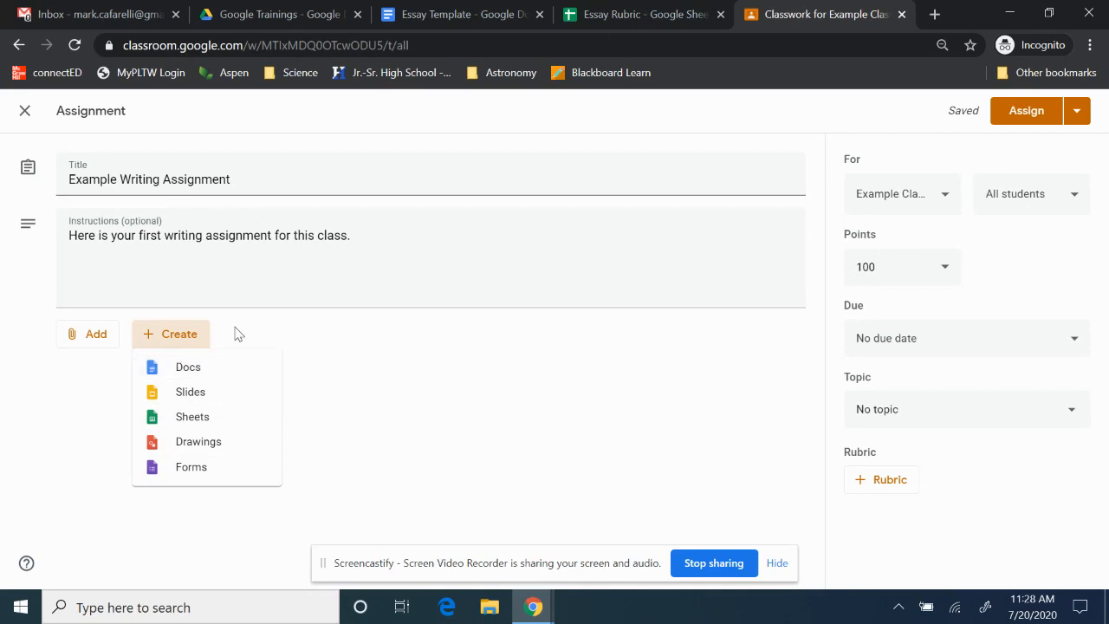
click(260, 334)
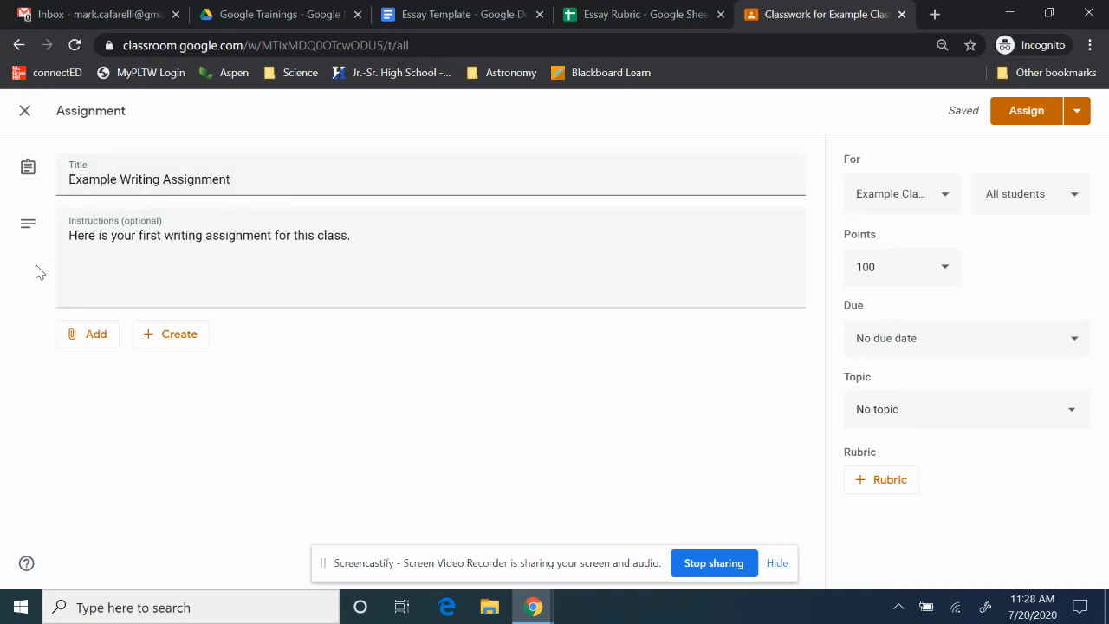
Step: Search YouTube for "how to write a persuassive essay" and attach the video "Persuasive Essay Writing" to the assignment
click(93, 339)
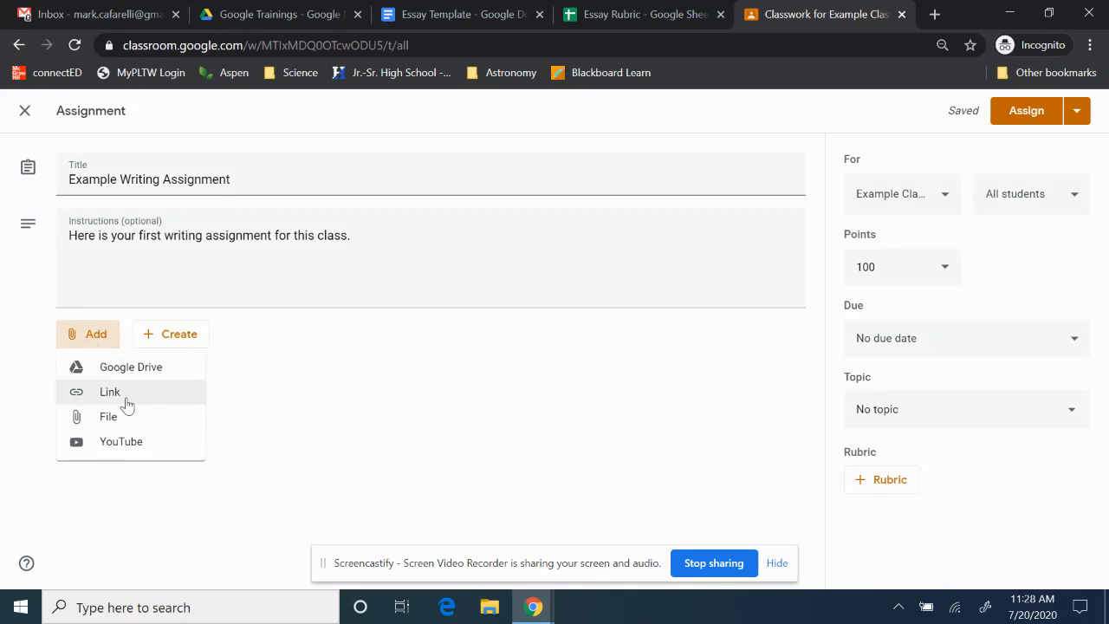
click(145, 446)
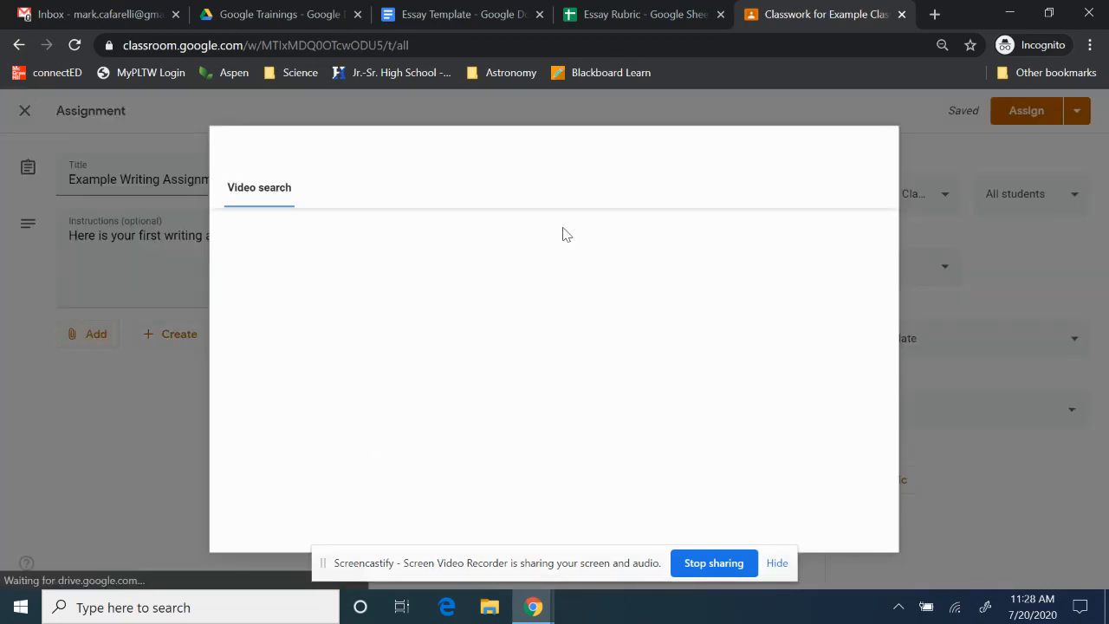
text(ho)
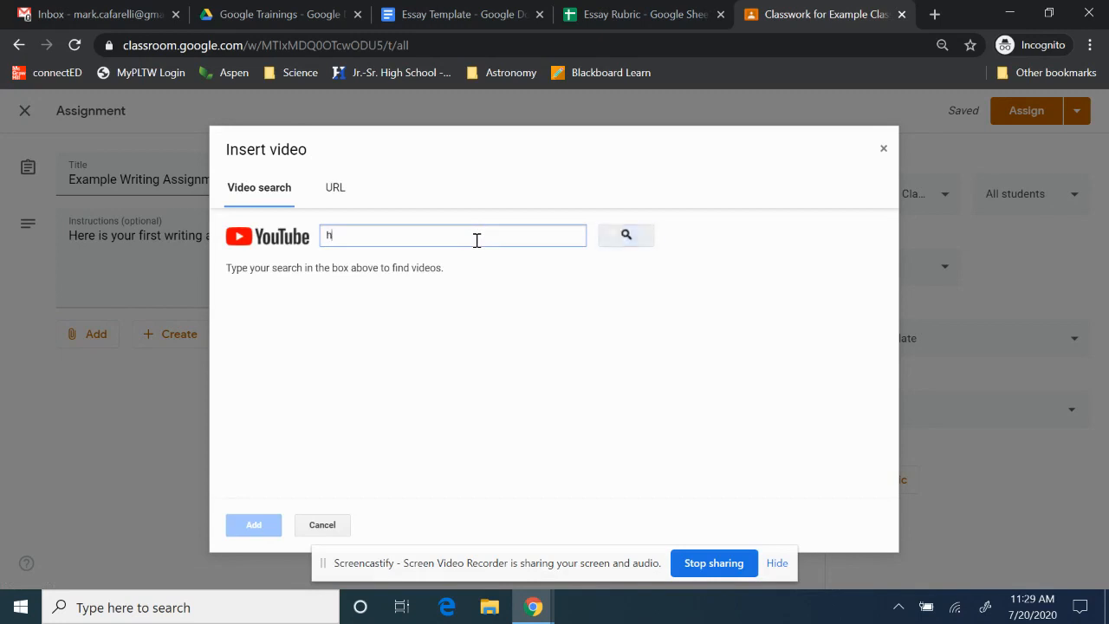
key(BackSpace)
key(BackSpace)
click(333, 200)
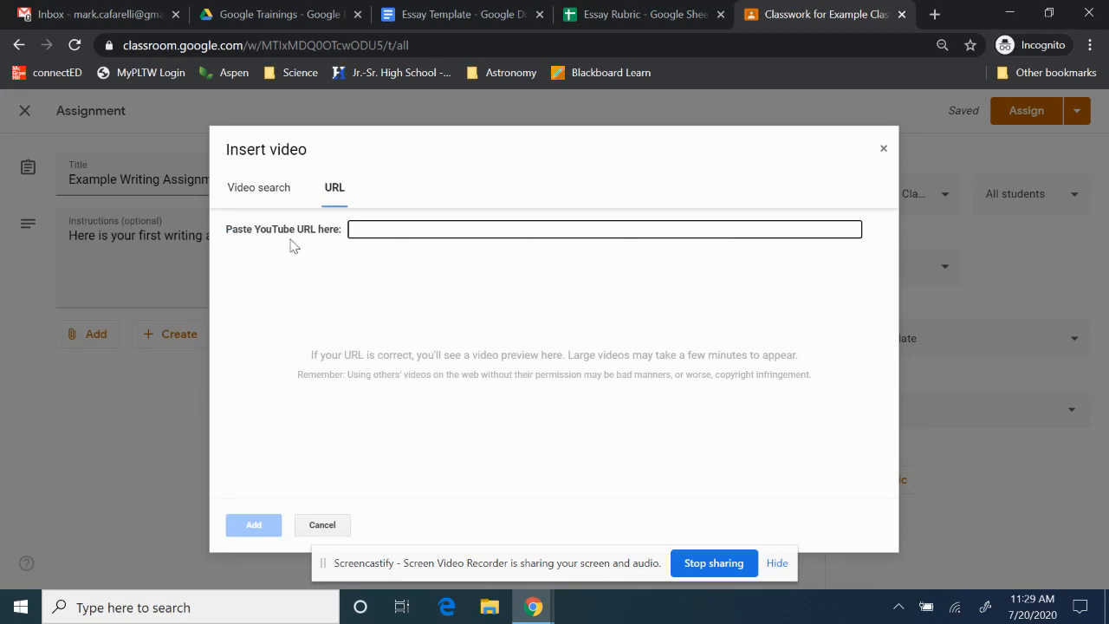
click(251, 199)
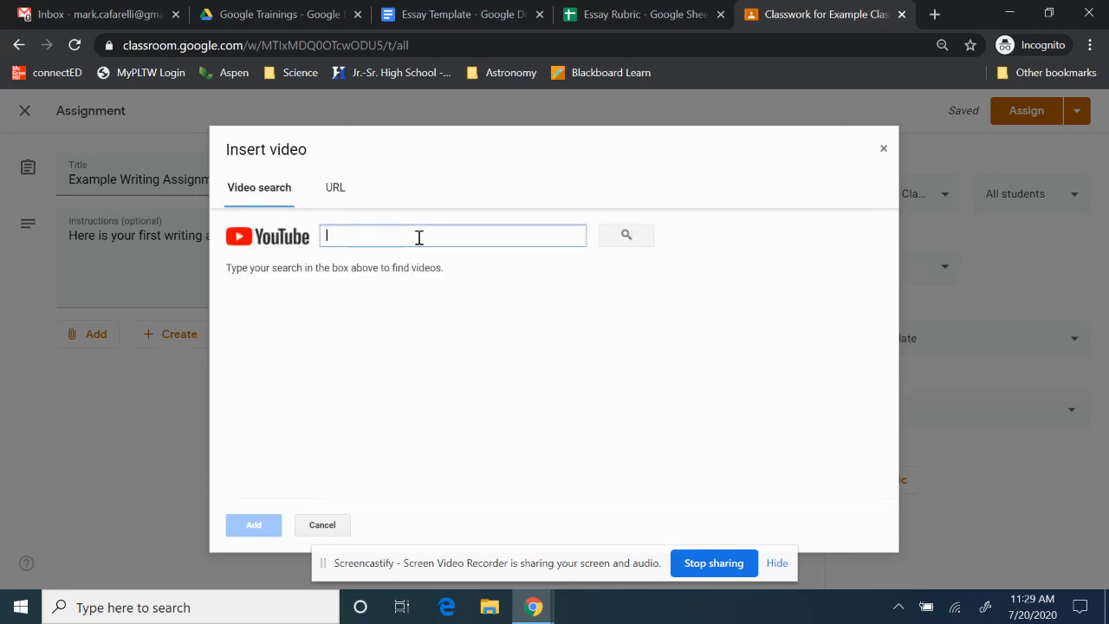
text(how to write a persu)
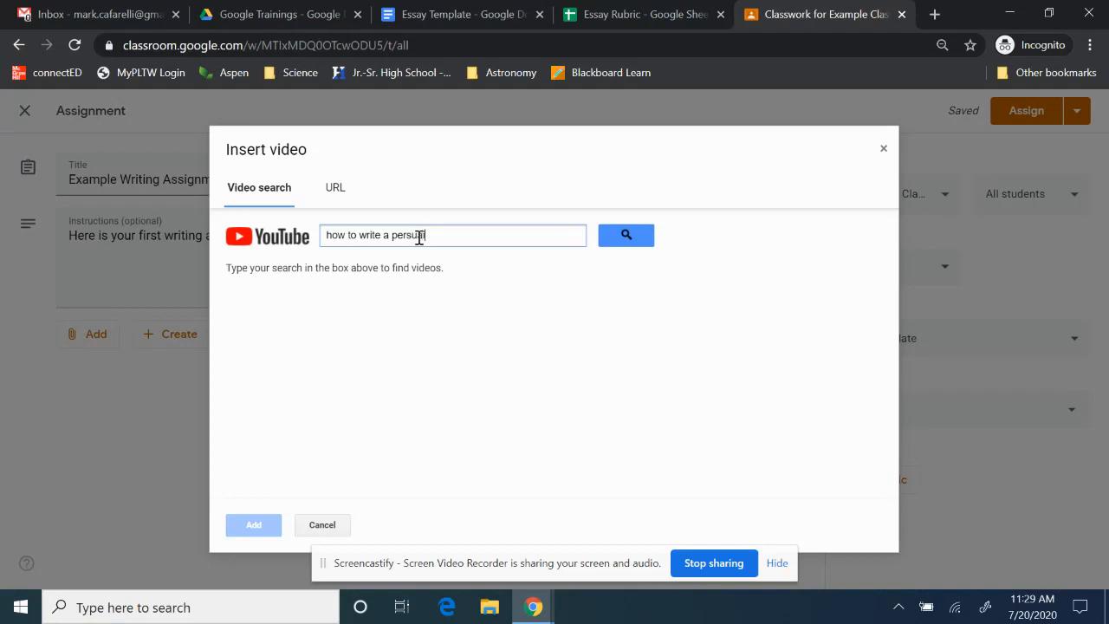
text(assive essay)
click(640, 242)
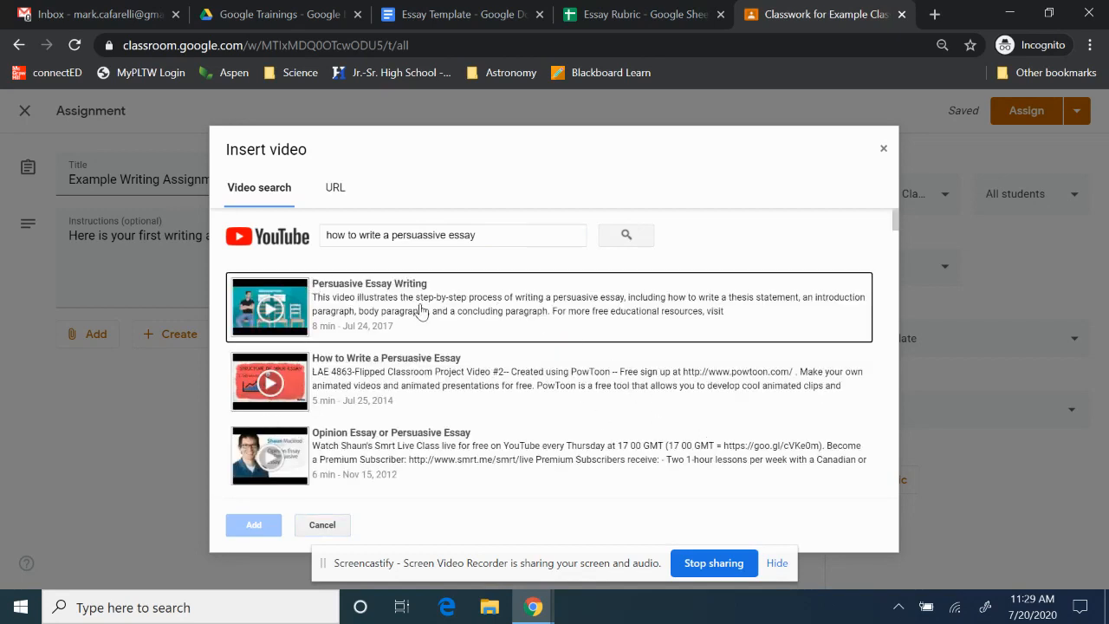
click(349, 310)
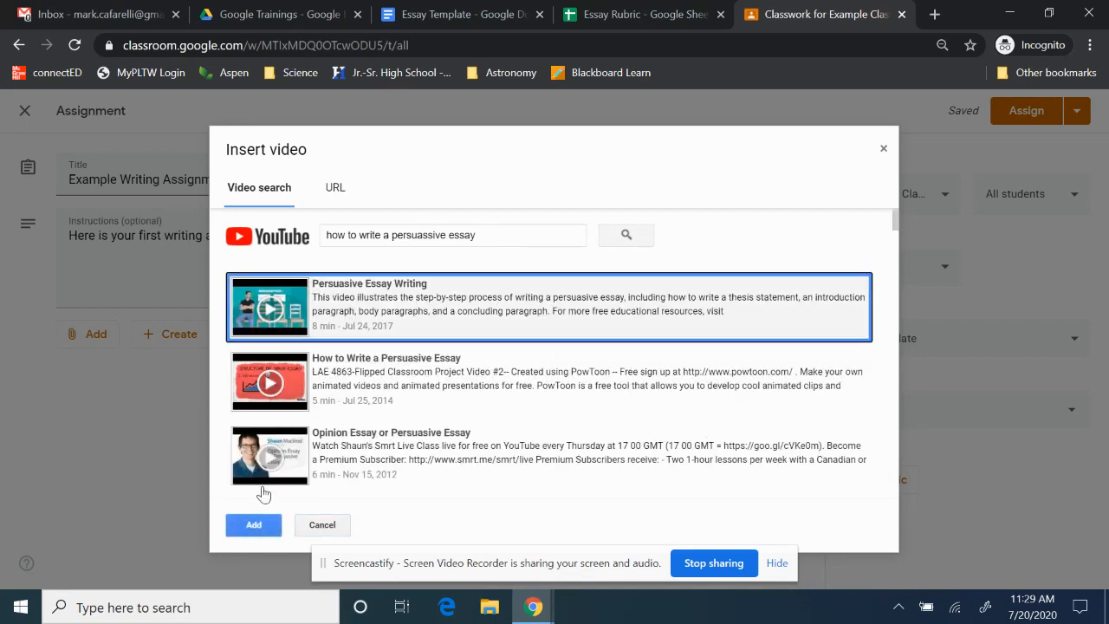
click(277, 530)
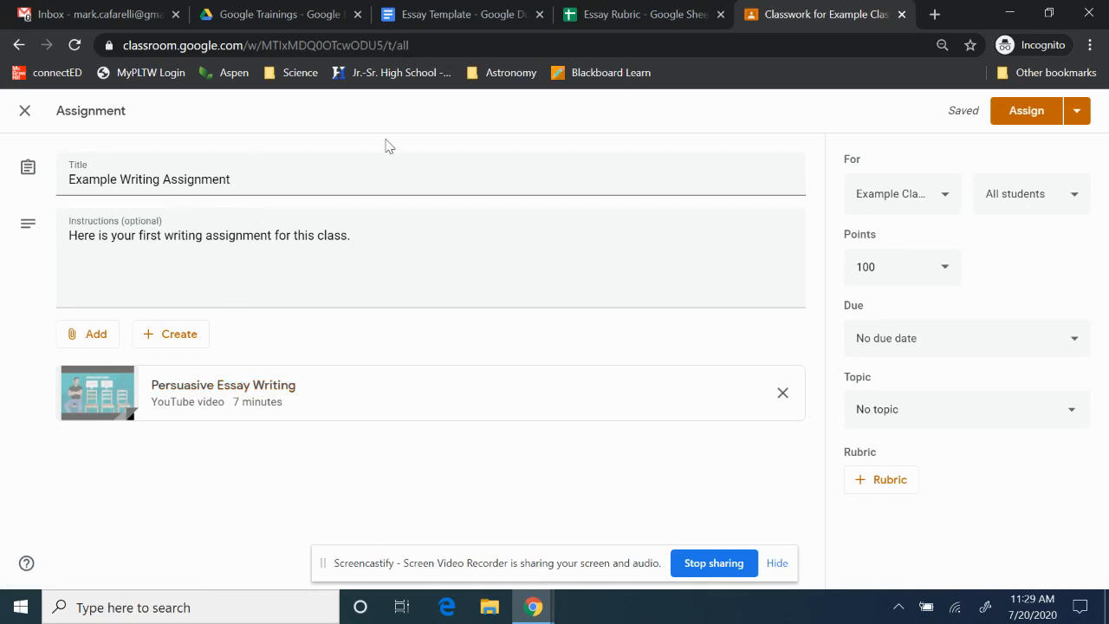
Step: Attach Persuasive Essay Structure.pdf from the recent Google Drive files to the assignment
click(71, 341)
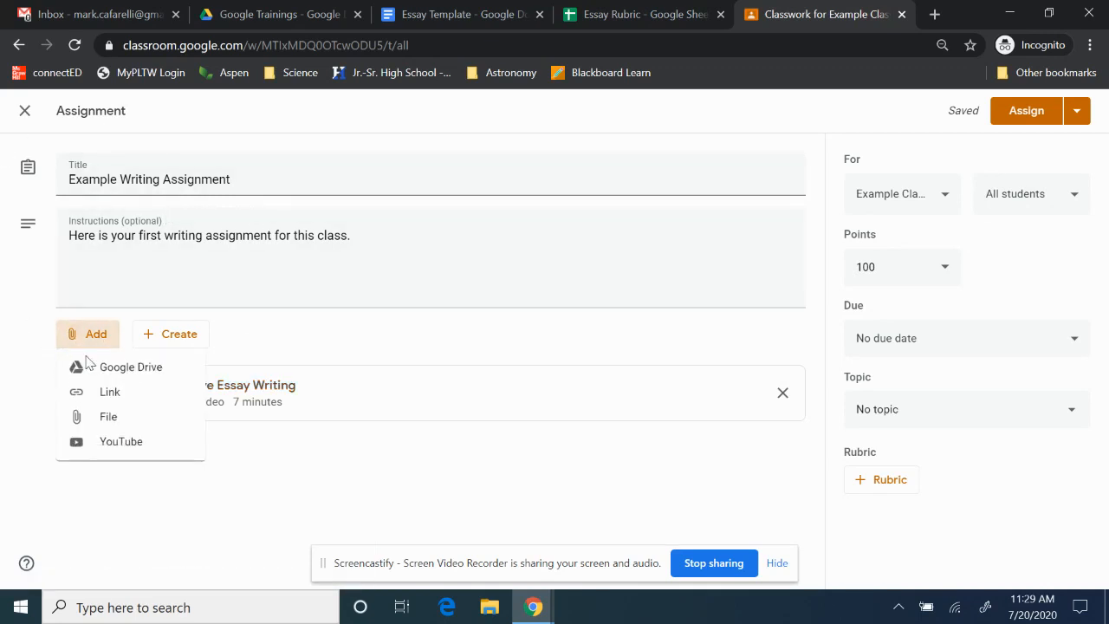
click(120, 424)
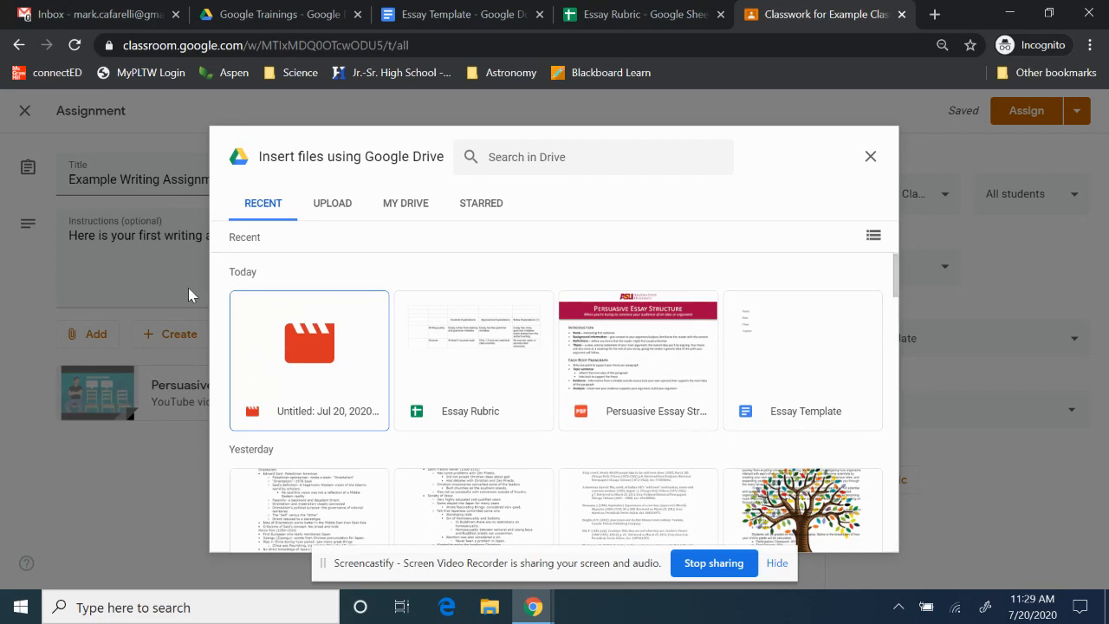
click(337, 208)
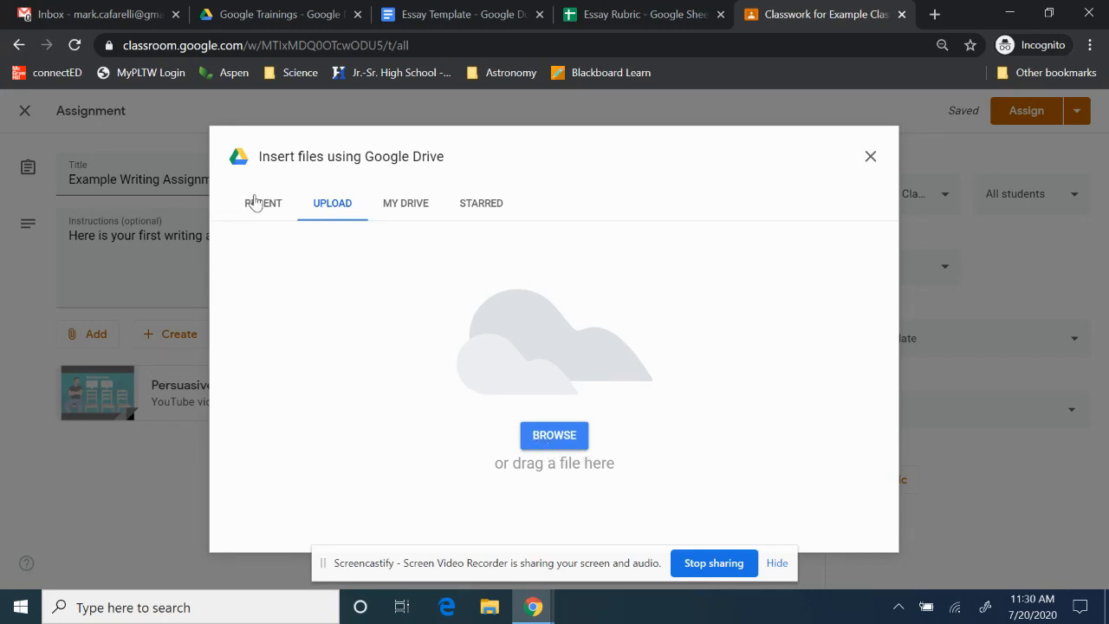
click(415, 217)
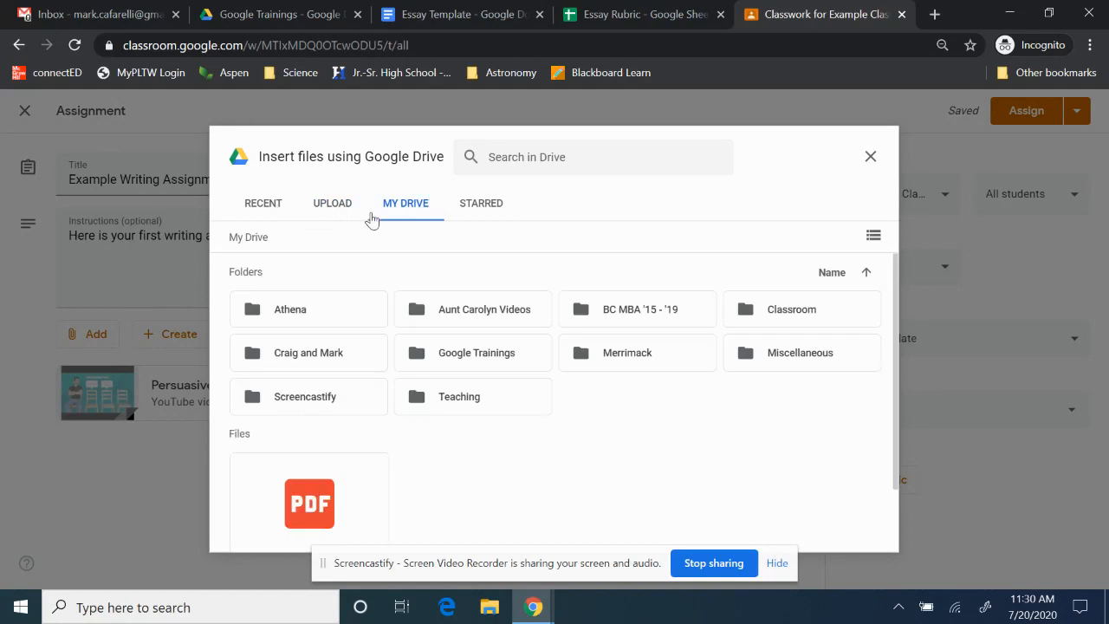
scroll(463, 378, down, 1)
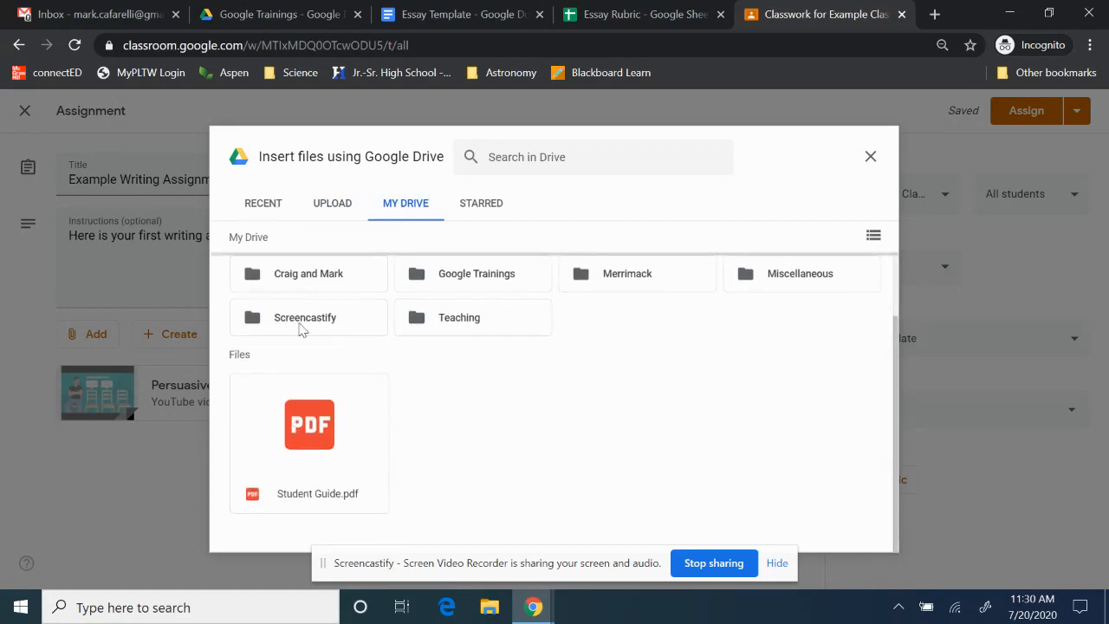
click(264, 208)
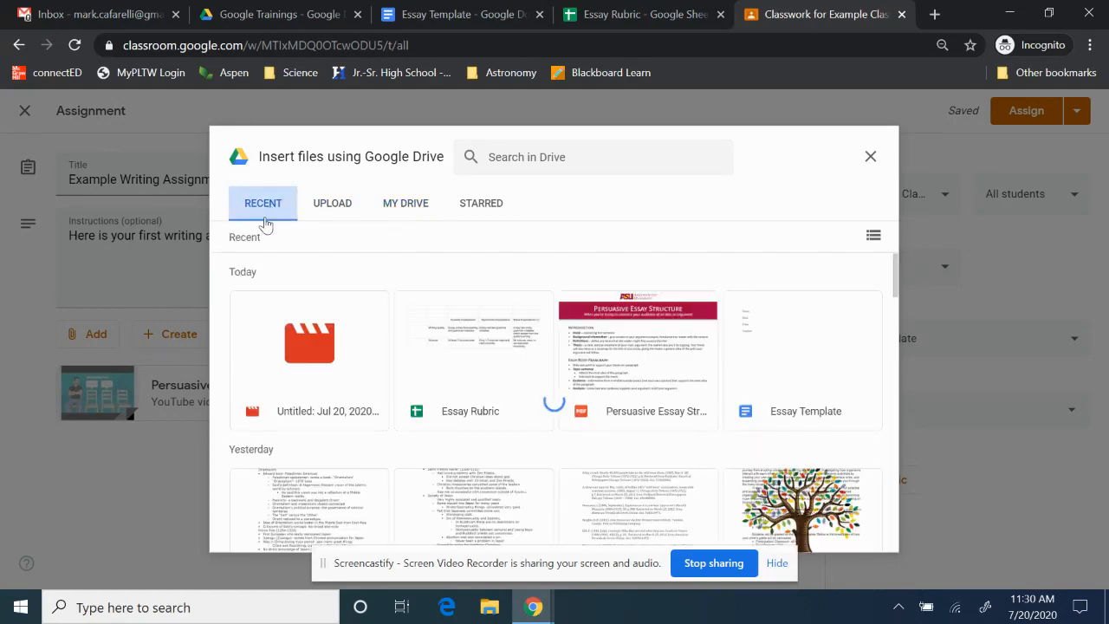
click(660, 345)
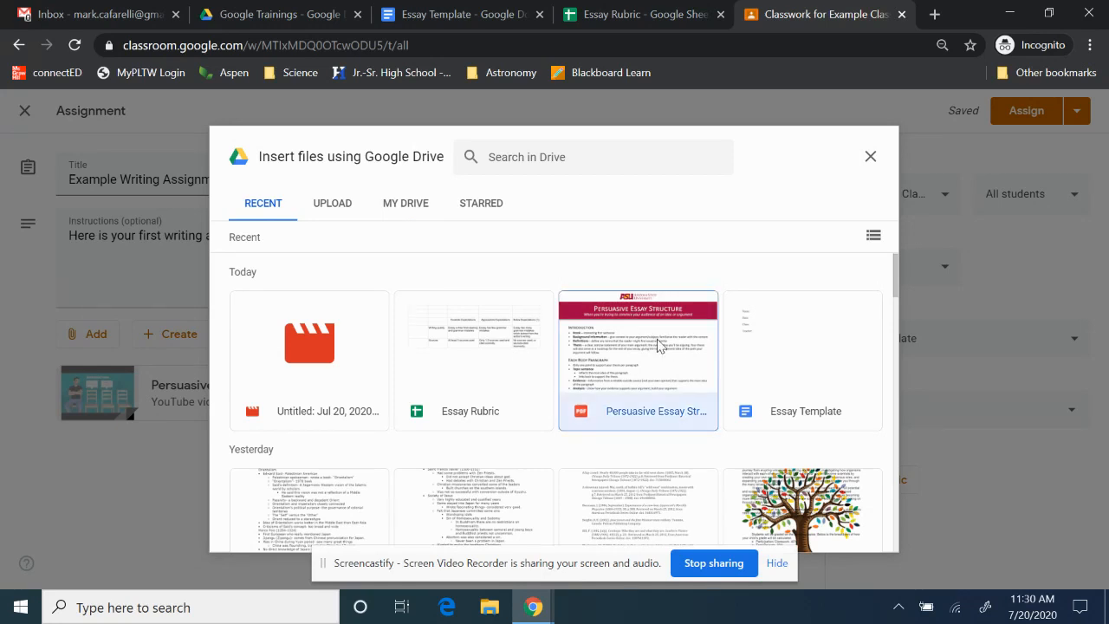
click(857, 533)
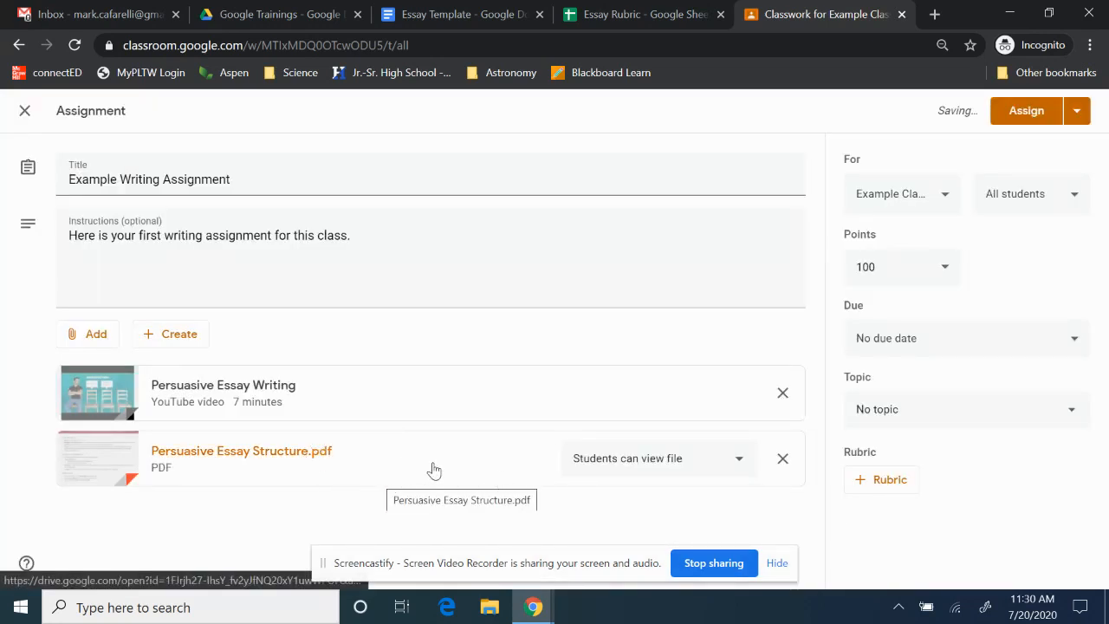
Step: Review the student access options for Persuasive Essay Structure.pdf and choose "Students can view file"
click(668, 472)
click(676, 469)
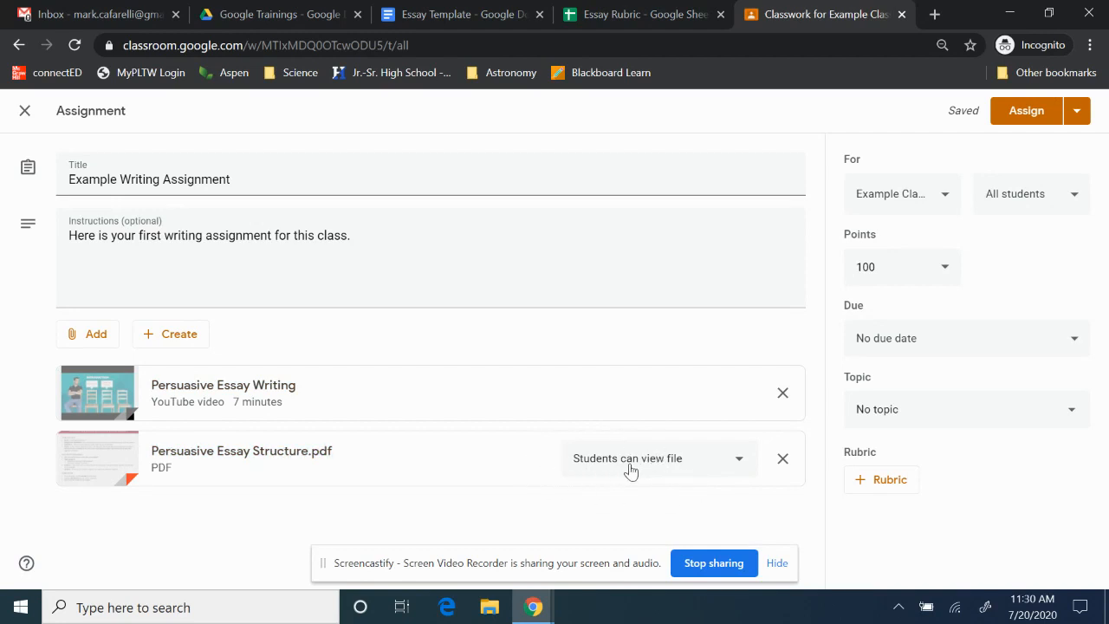
click(674, 469)
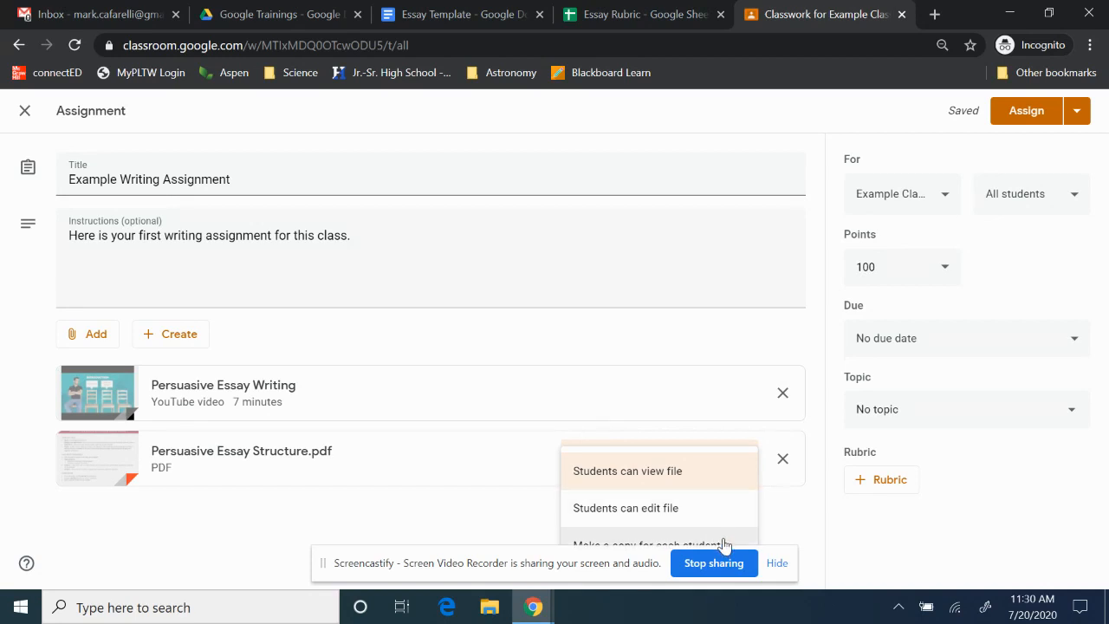
click(778, 565)
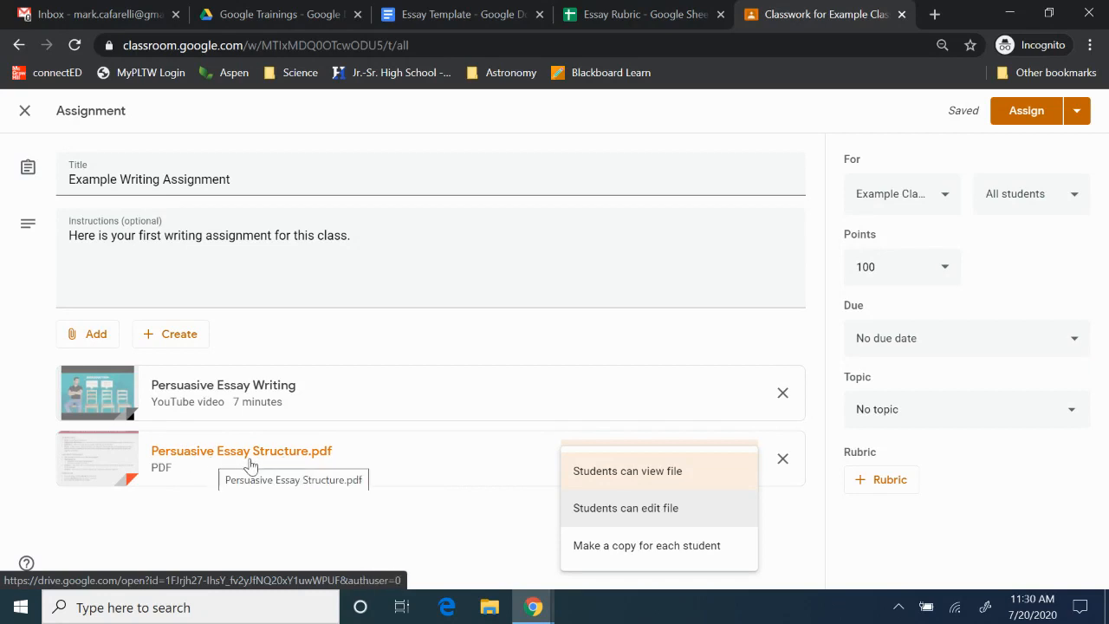
click(643, 482)
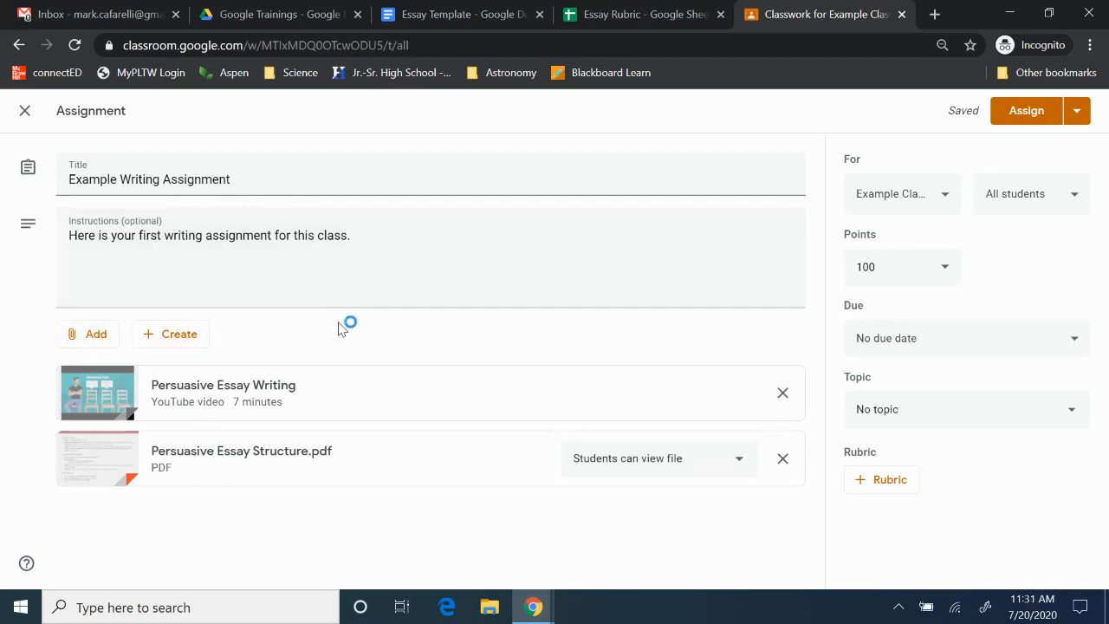
Step: Attach the Essay Template document from the recent Google Drive files and set it to make a copy for each student
click(88, 338)
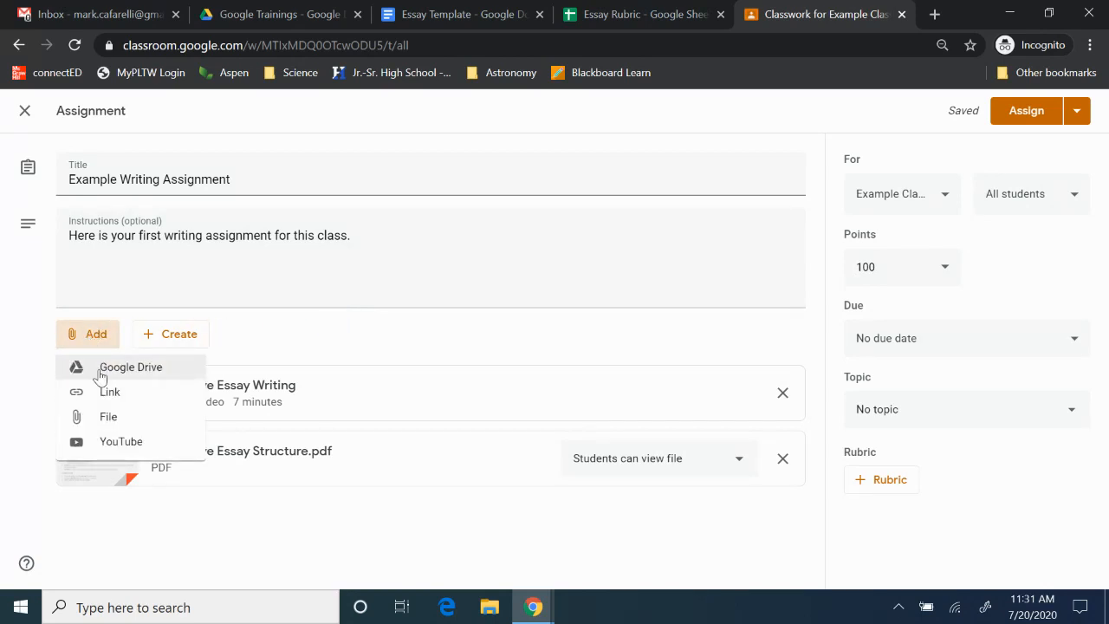
click(101, 369)
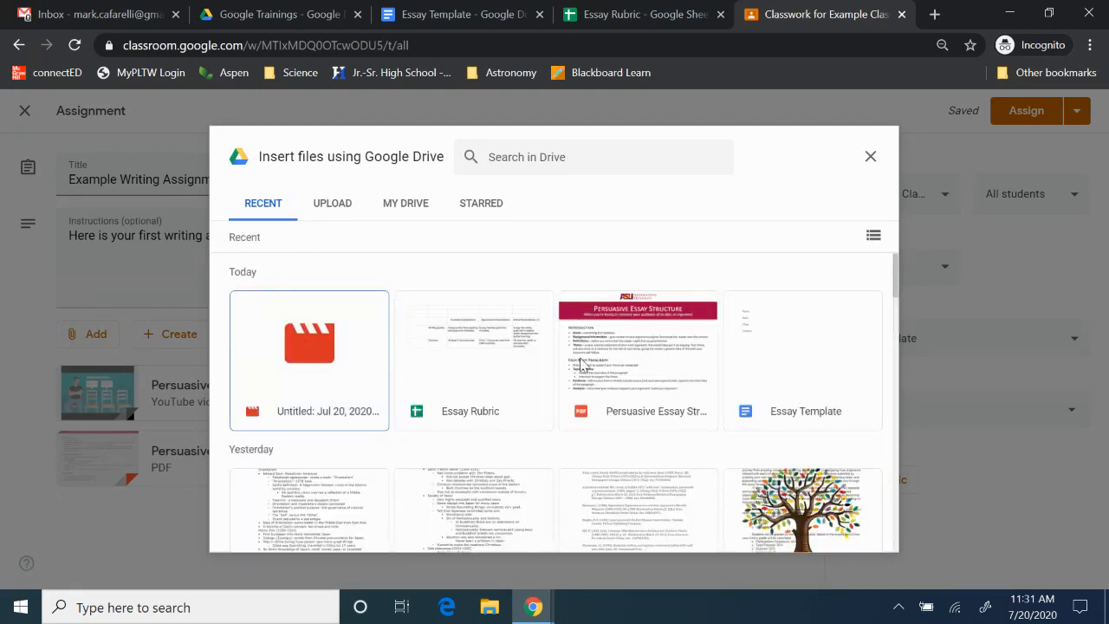
click(805, 369)
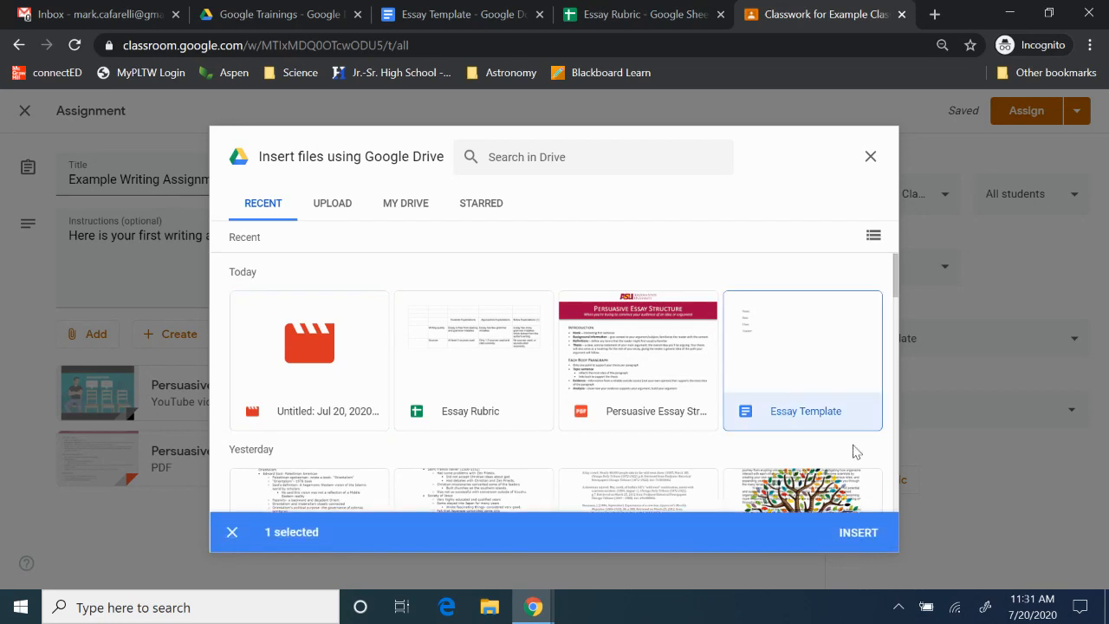
click(867, 532)
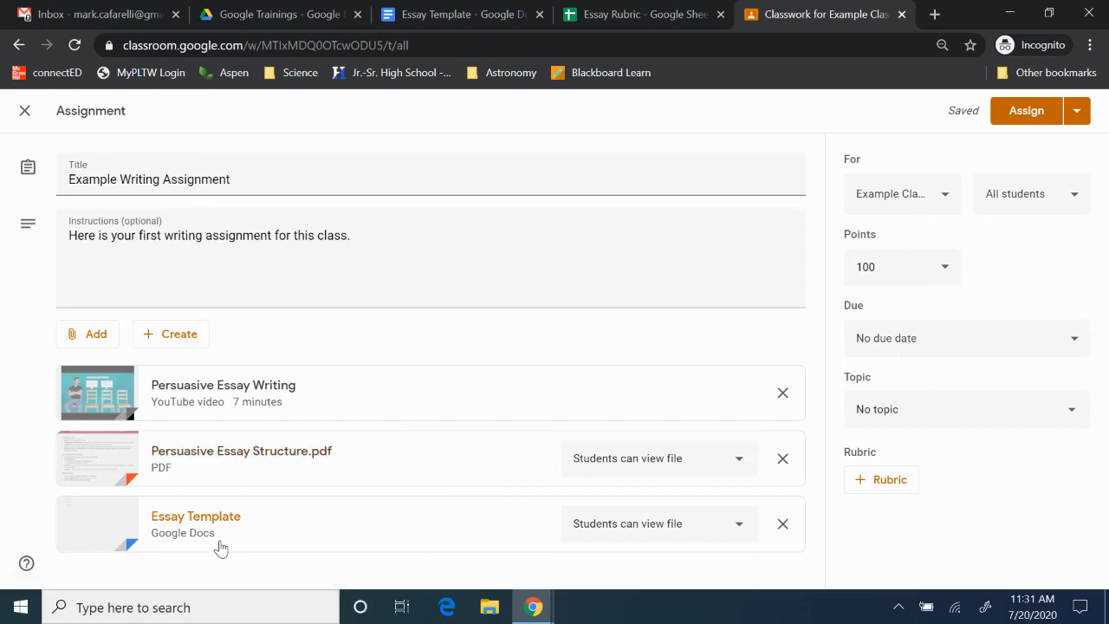
click(693, 524)
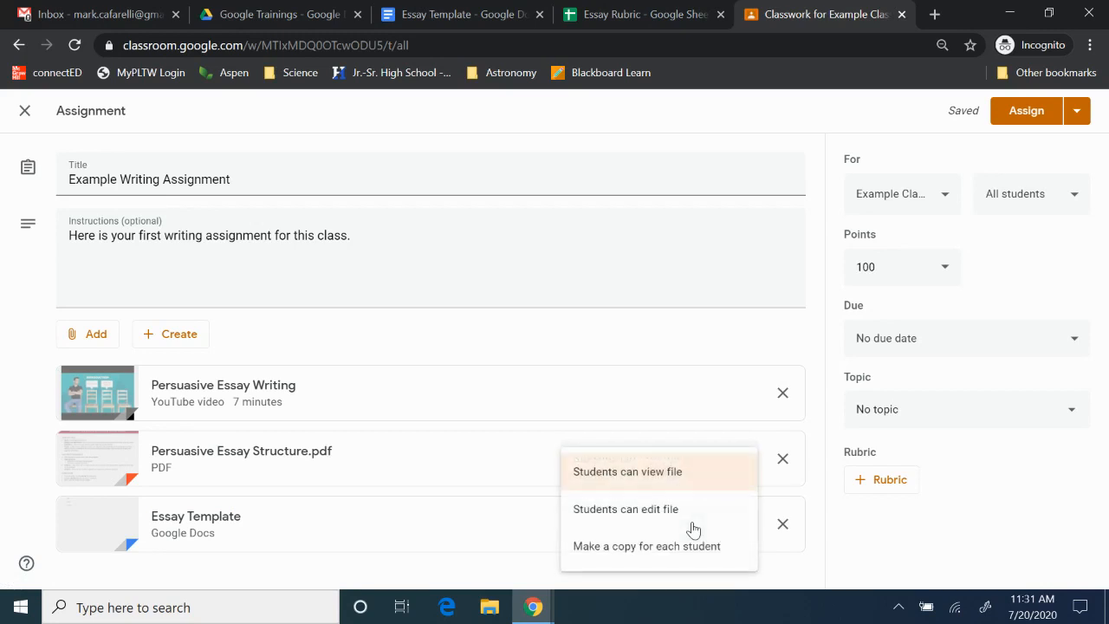
click(679, 547)
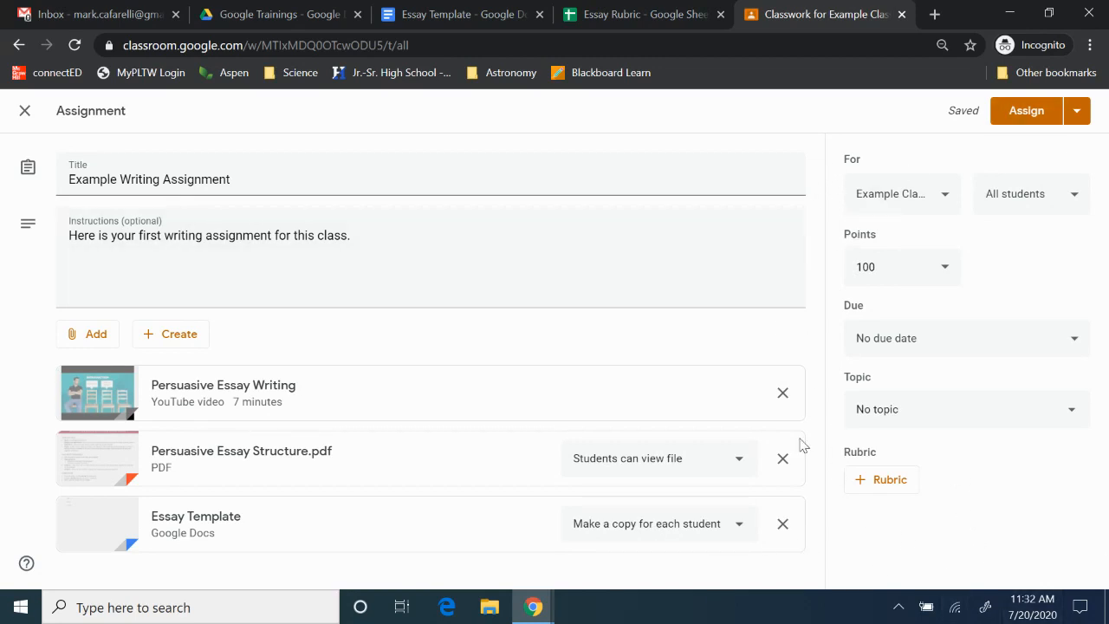
Step: Try adding the second Example Class as a recipient of the assignment and deselect it again
click(909, 198)
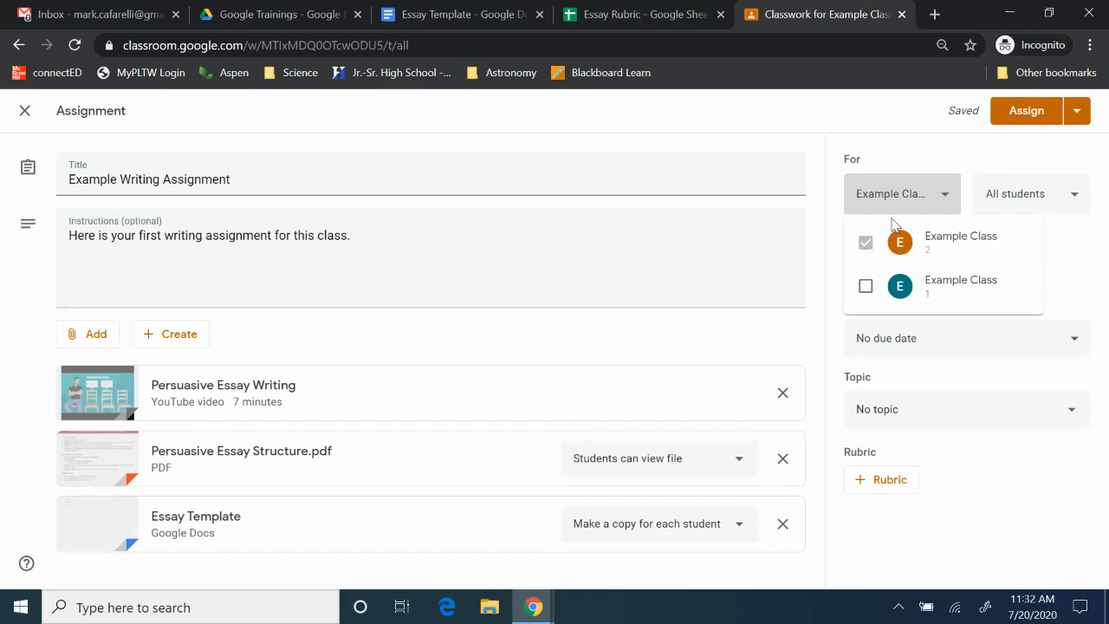
click(866, 288)
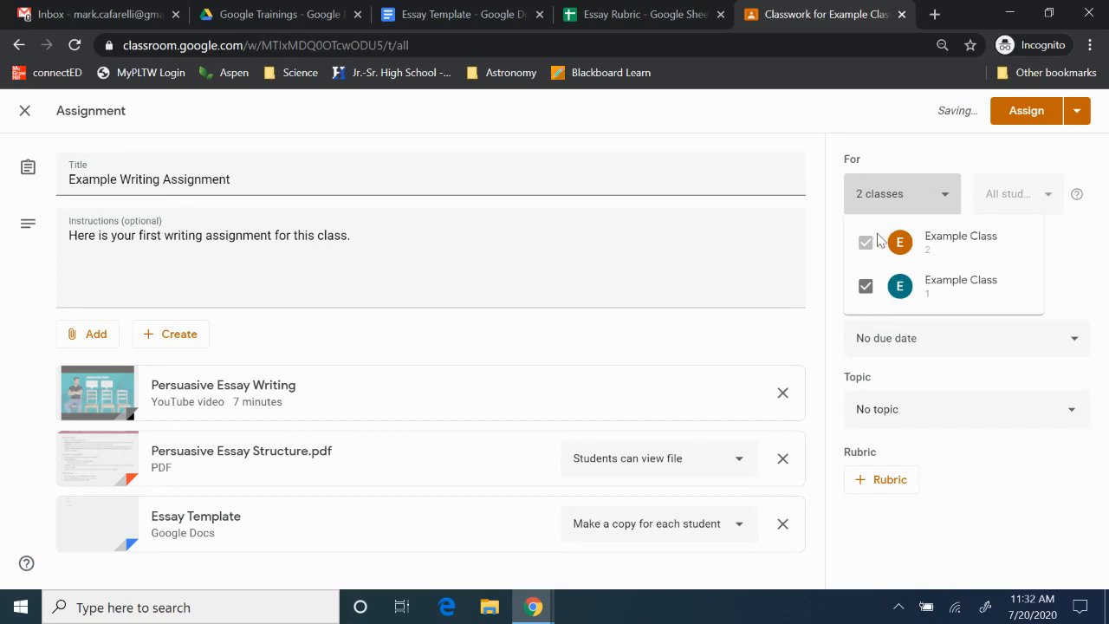
click(866, 286)
click(1088, 264)
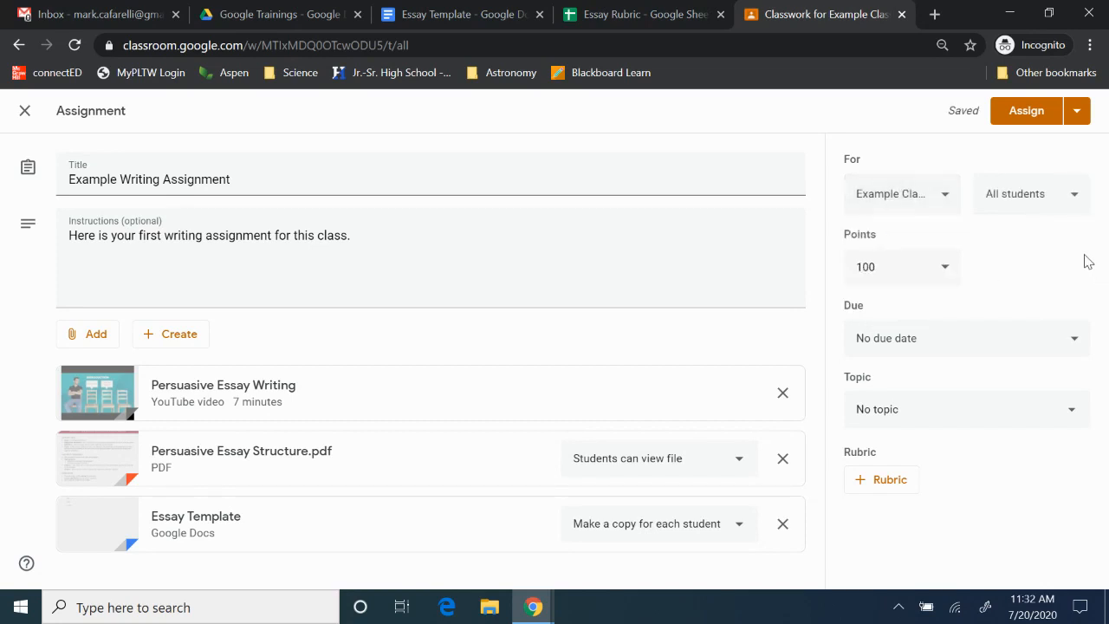
Step: Check the list of students who can be chosen to receive the assignment
click(1058, 205)
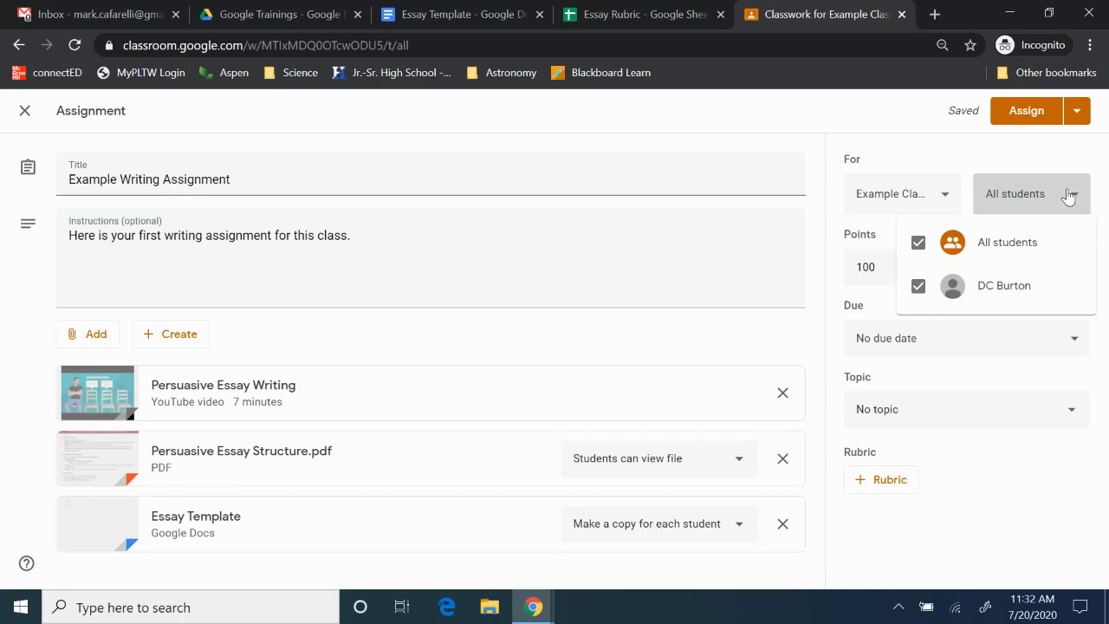
click(1070, 192)
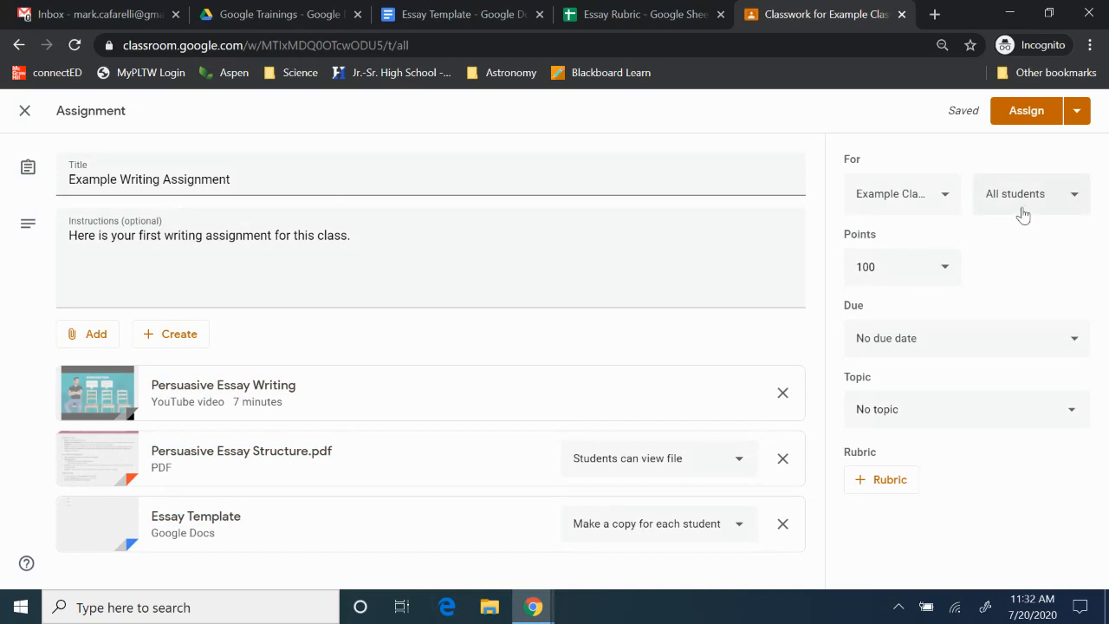
click(1051, 210)
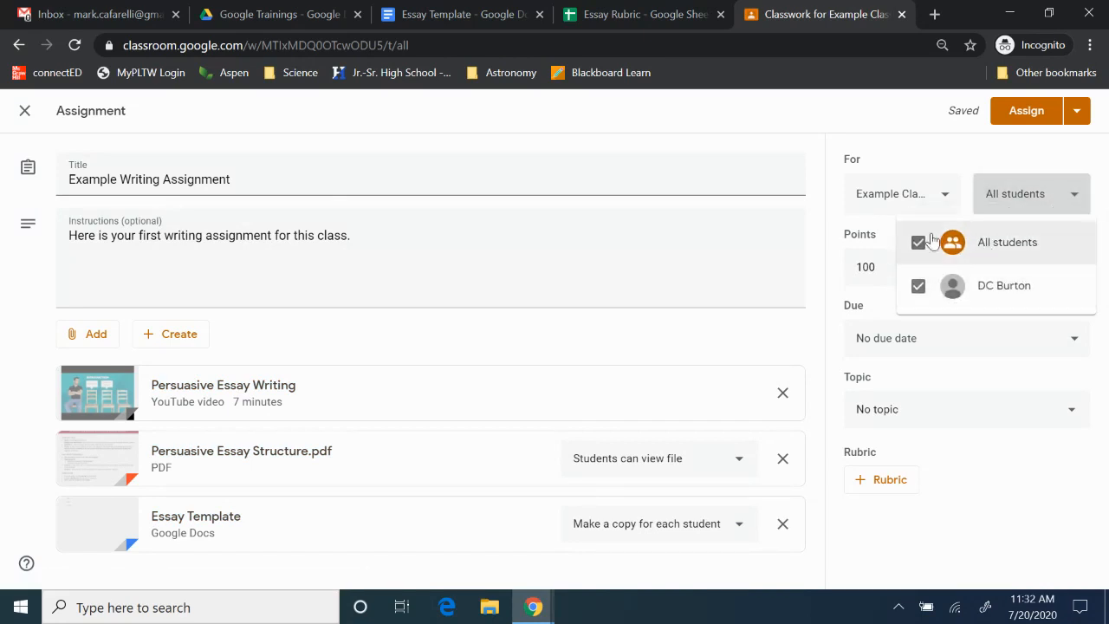
click(1050, 192)
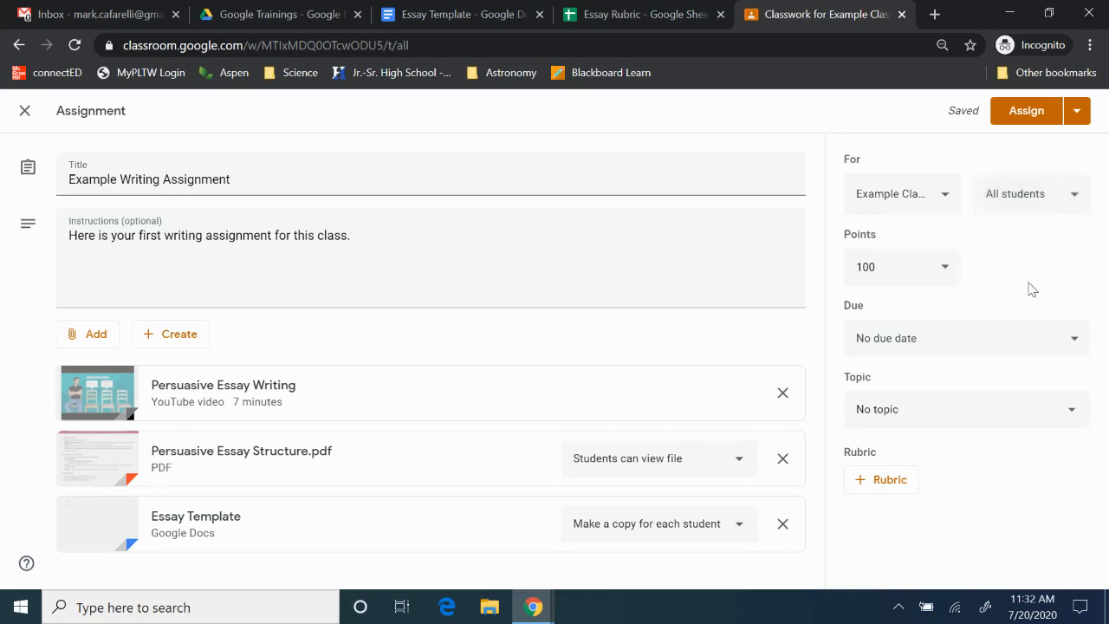
Step: Set the assignment's points to 6 and its due date to July 28, 2020
click(907, 271)
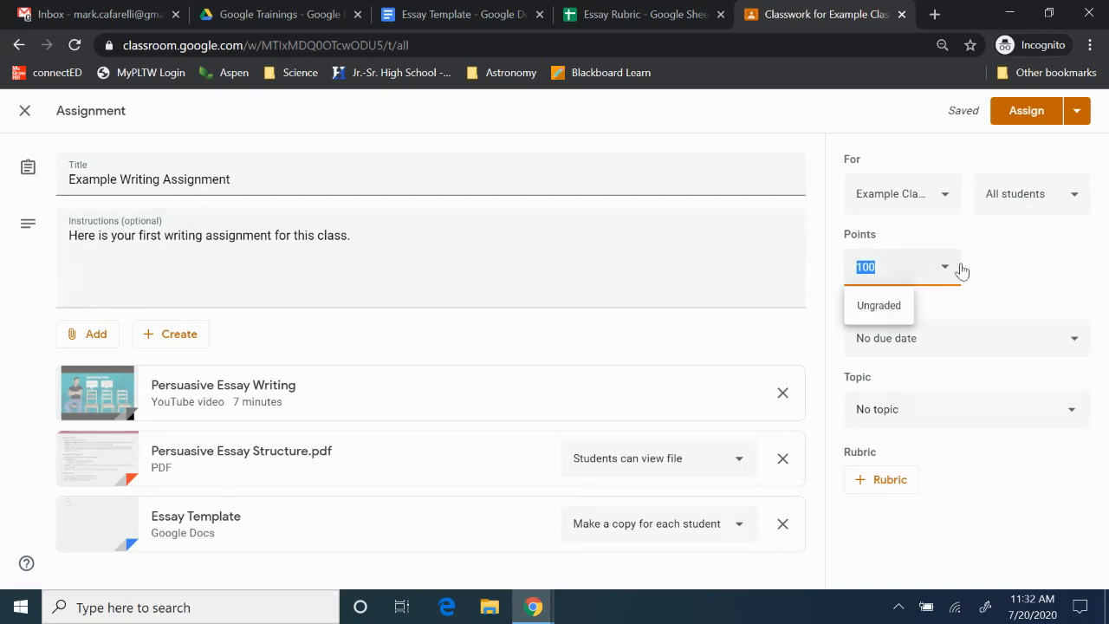
text(6)
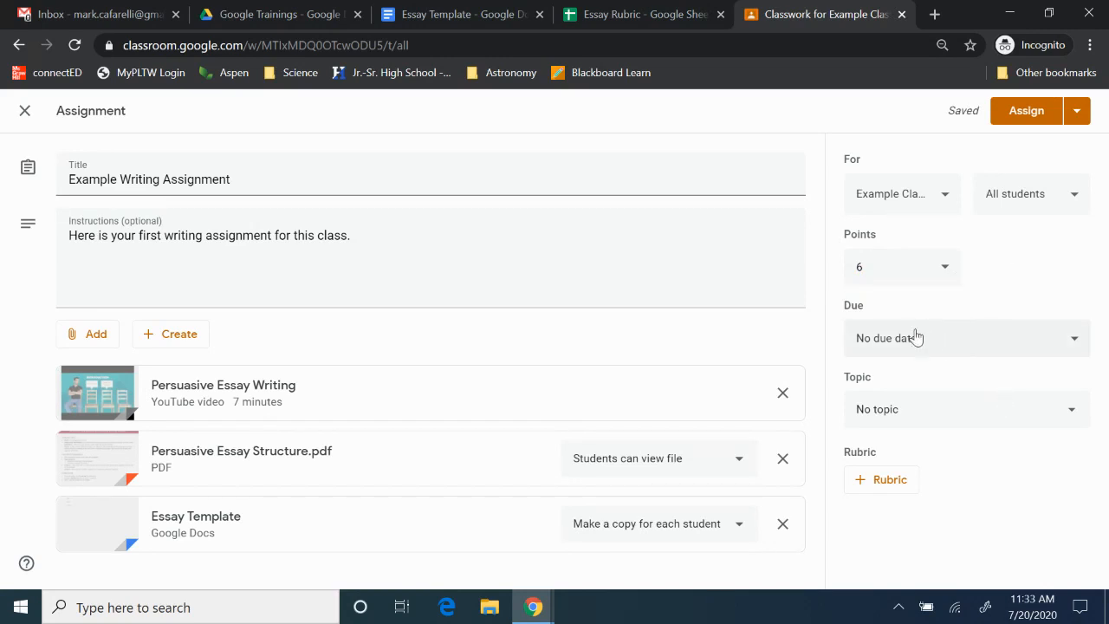
click(926, 349)
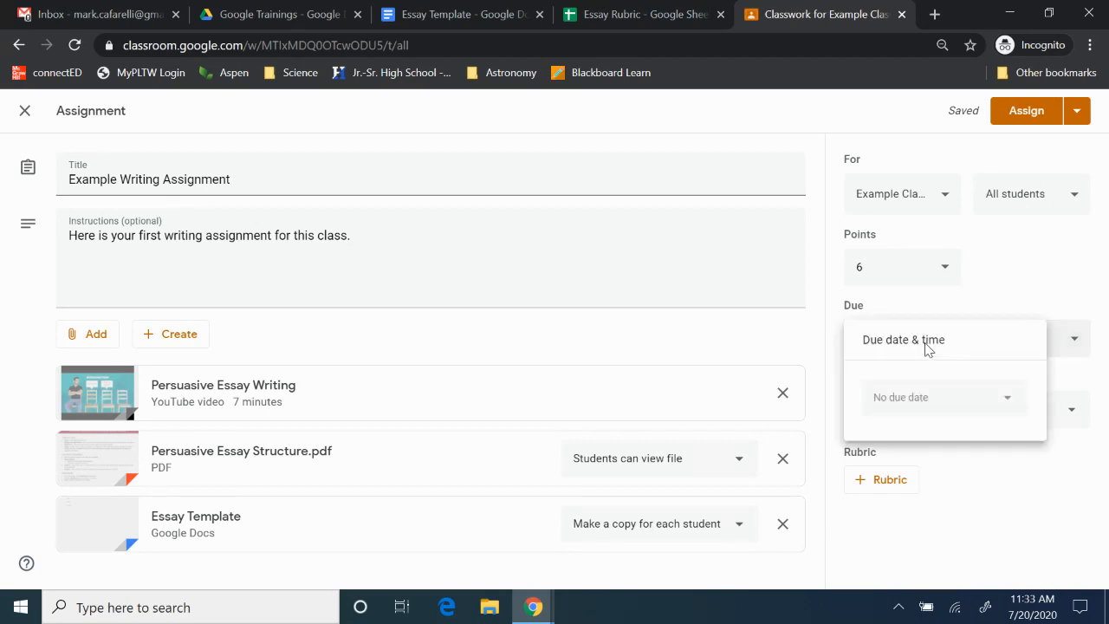
click(970, 397)
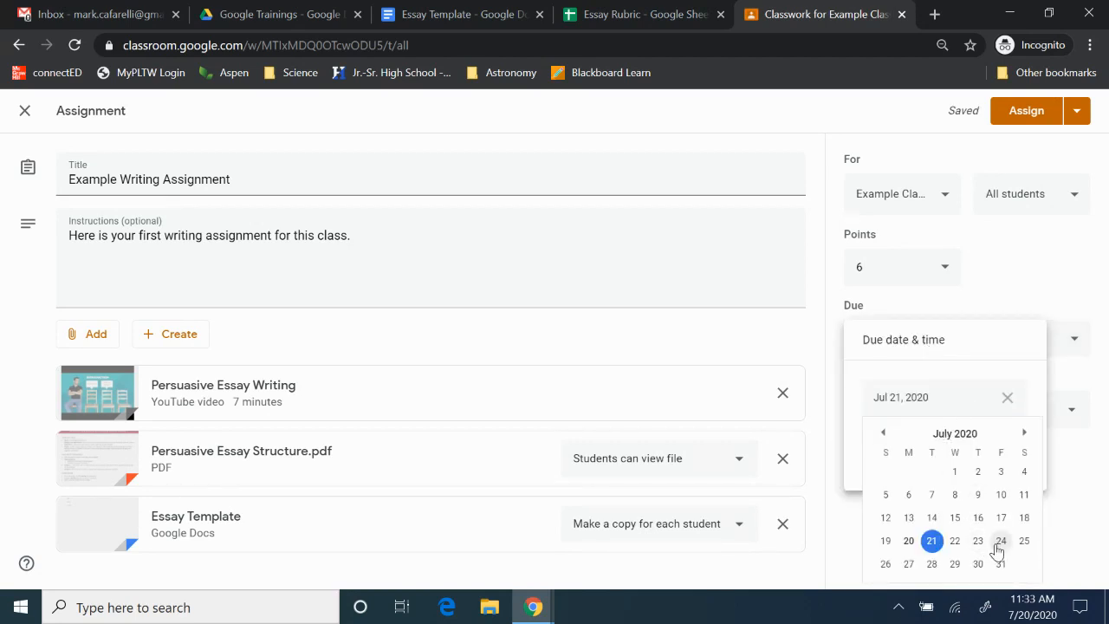
click(932, 564)
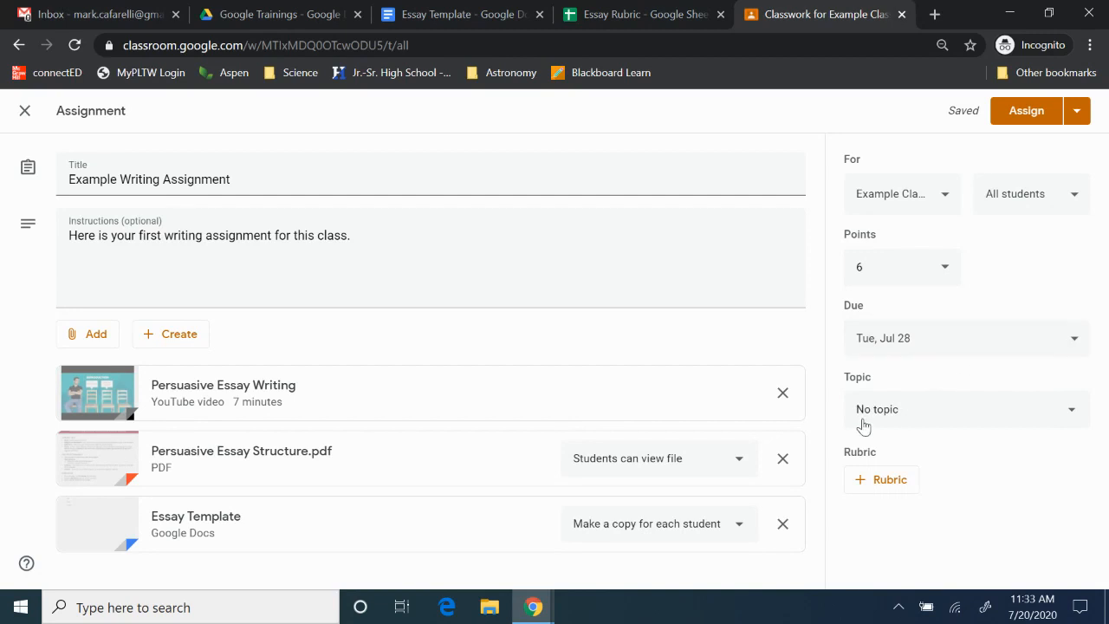
click(913, 414)
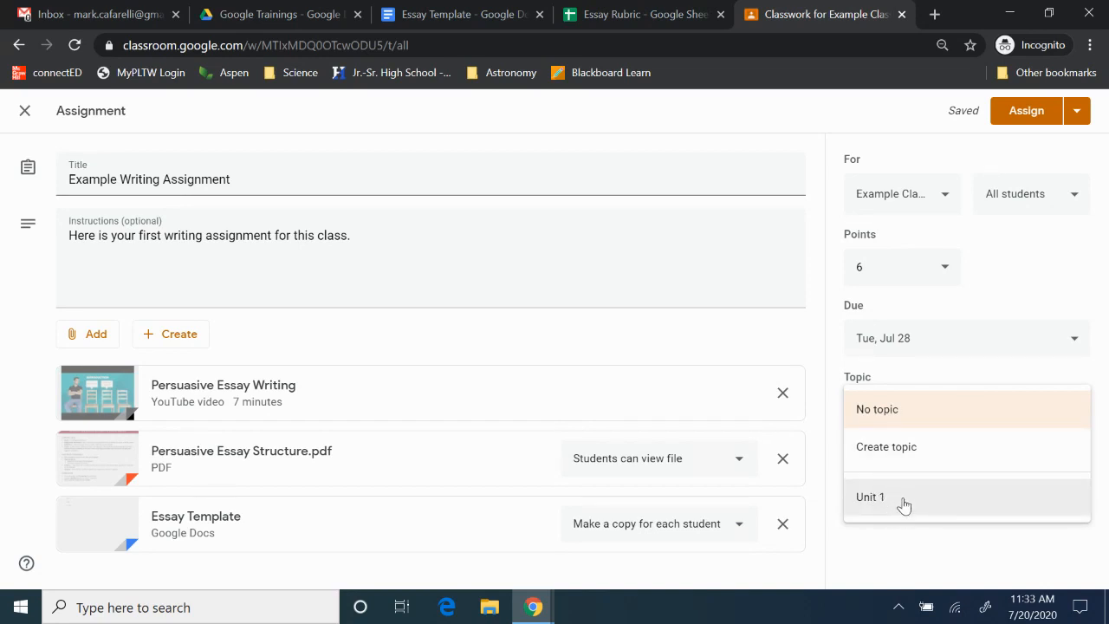
click(922, 449)
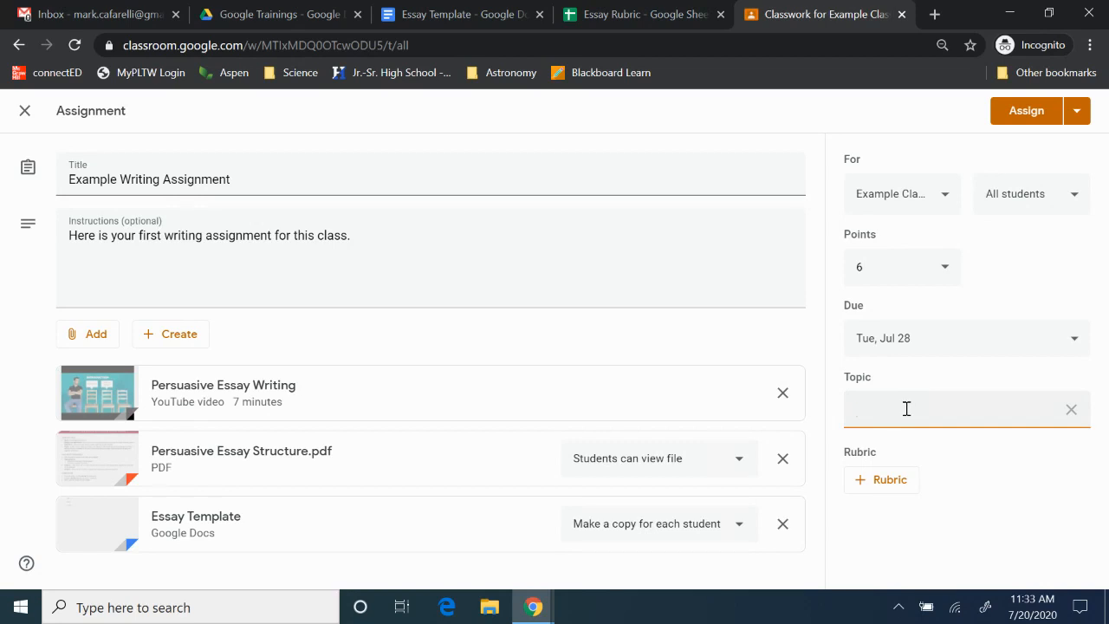
text(Unit 2)
click(981, 466)
click(1073, 412)
Step: Create a new topic named "Unit 2" for the assignment
click(912, 420)
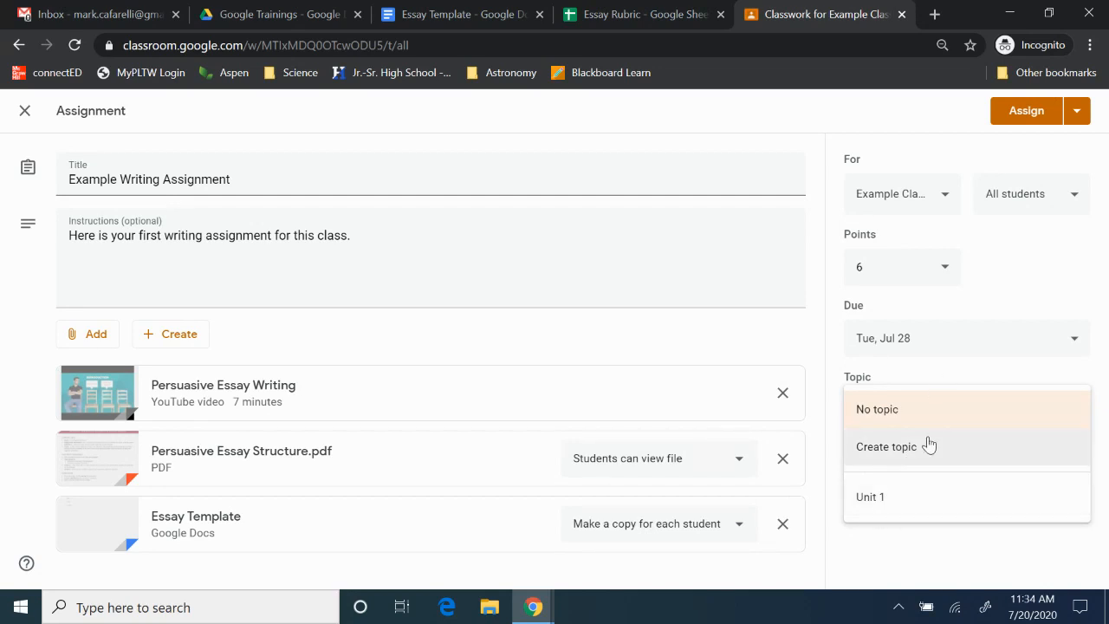
click(902, 468)
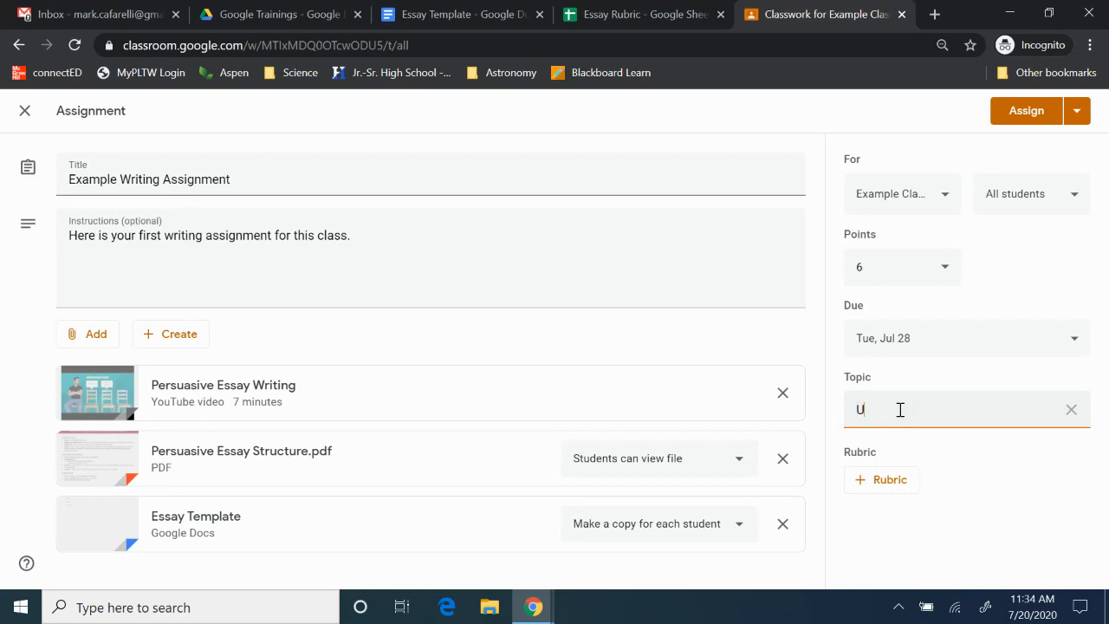
click(966, 451)
Step: Start creating a new rubric for the assignment from scratch
drag(849, 452, 892, 462)
click(866, 458)
click(893, 462)
click(881, 490)
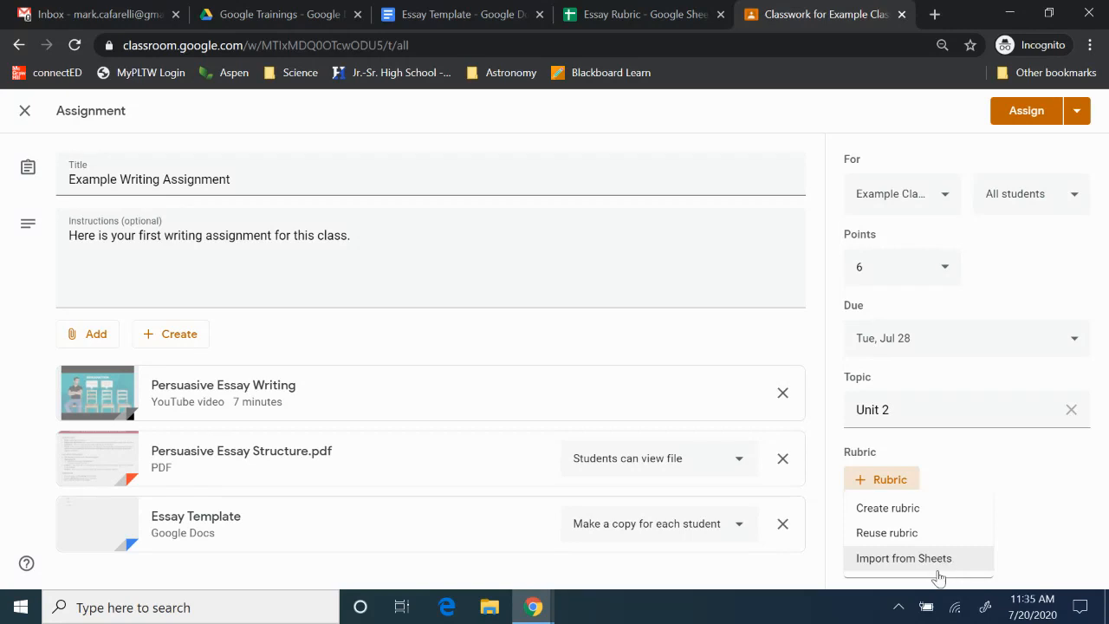
click(920, 517)
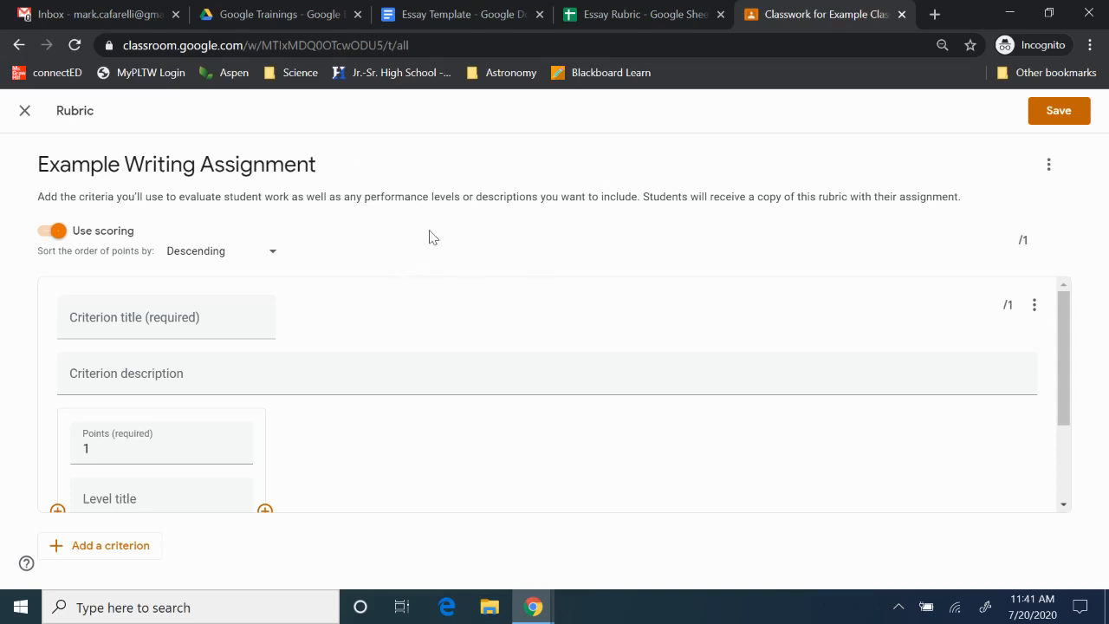
Step: Examine the rubric's scoring switch, point sort order options, and the criterion and level fields without changing them
click(54, 236)
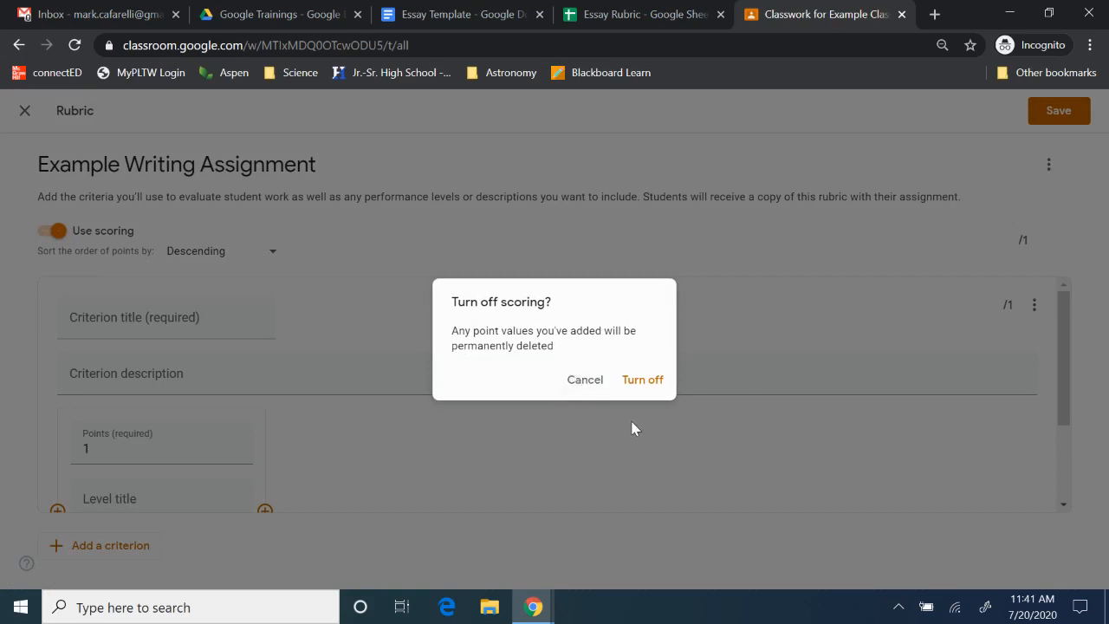
click(573, 386)
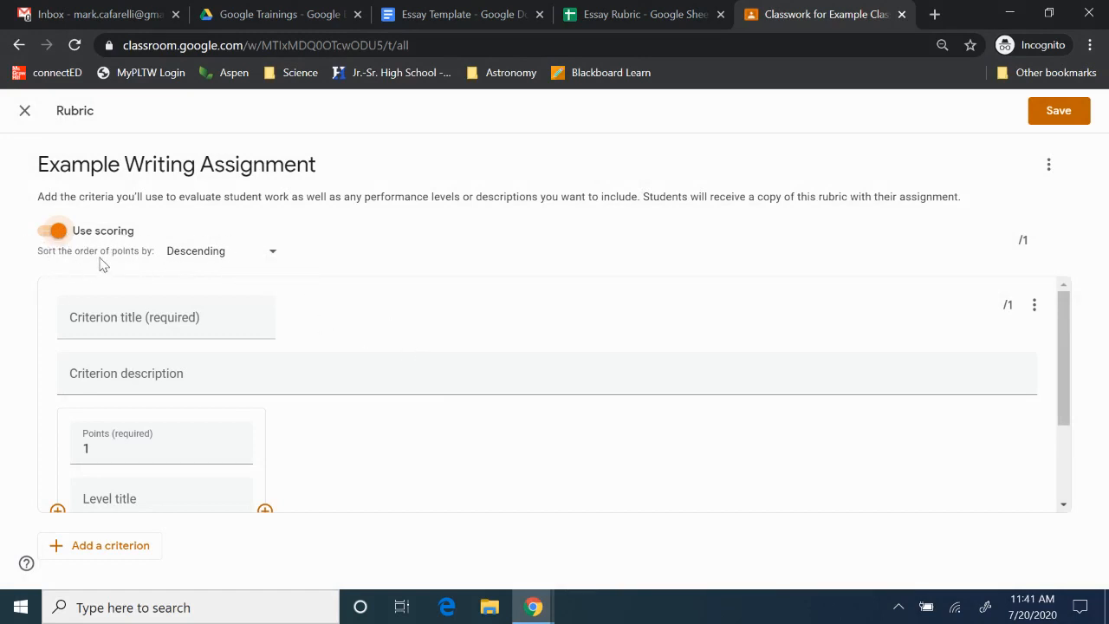
click(246, 259)
click(426, 222)
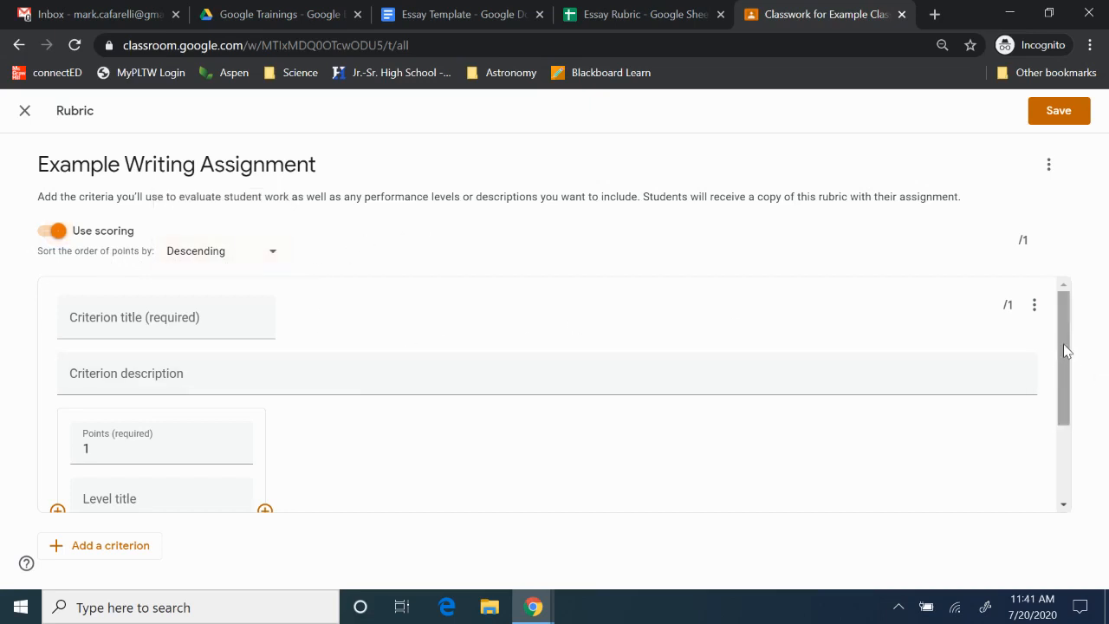
drag(1065, 346, 1075, 300)
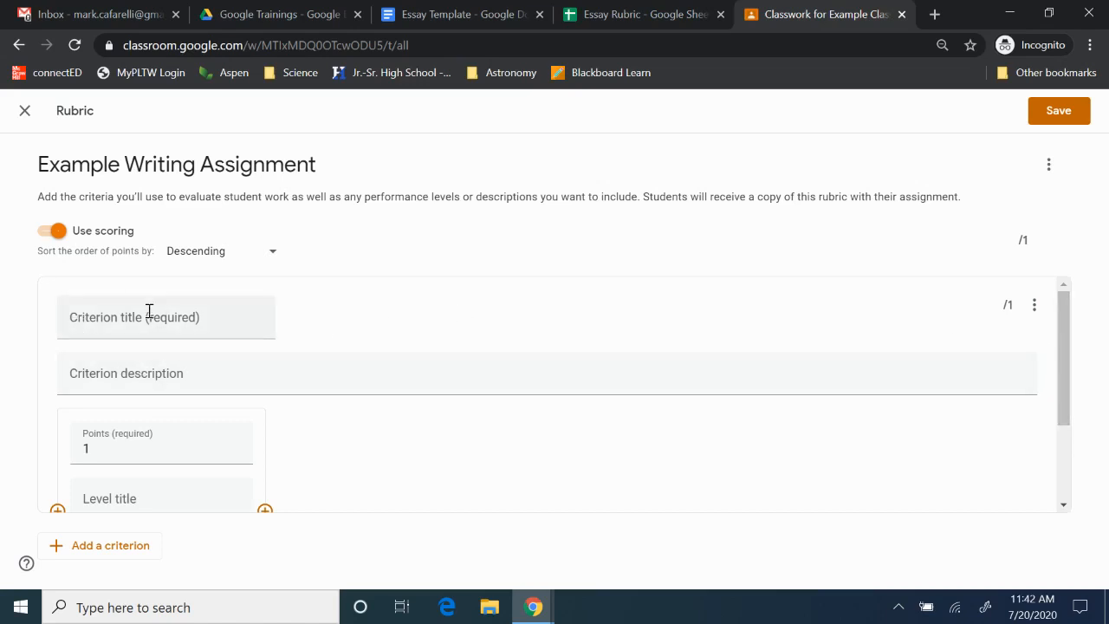
drag(1068, 364, 1072, 375)
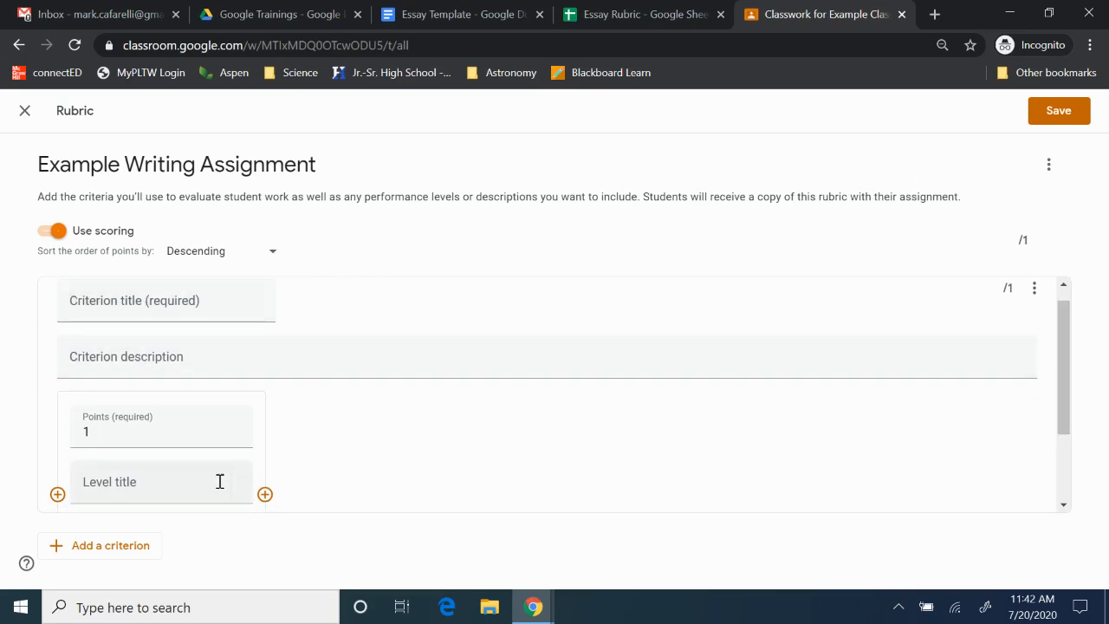
scroll(117, 432, down, 1)
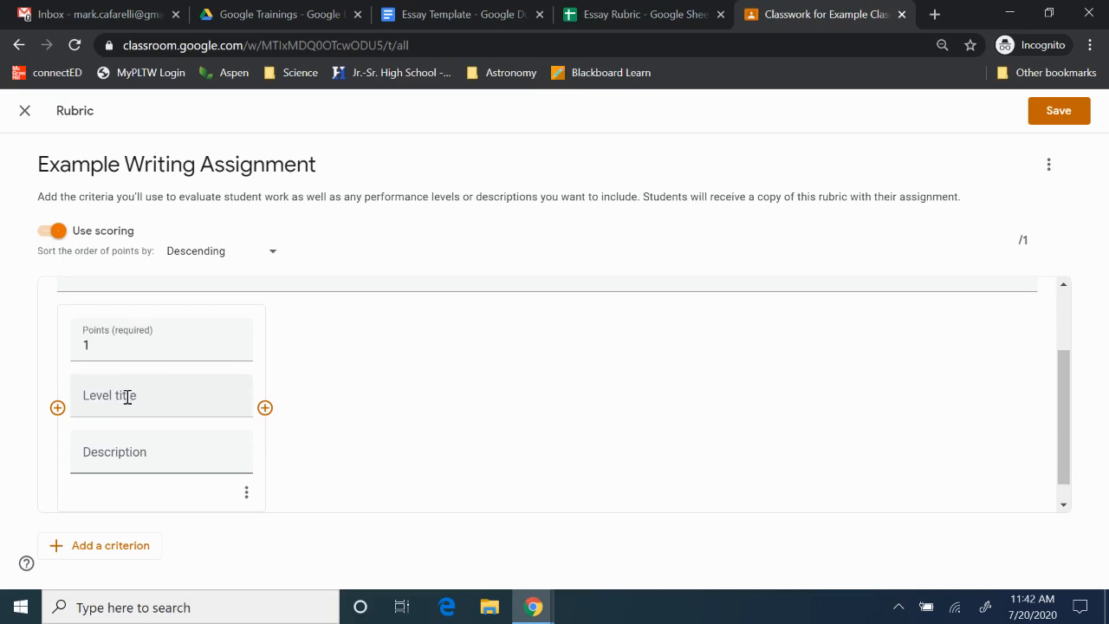
scroll(129, 396, down, 1)
scroll(139, 425, up, 2)
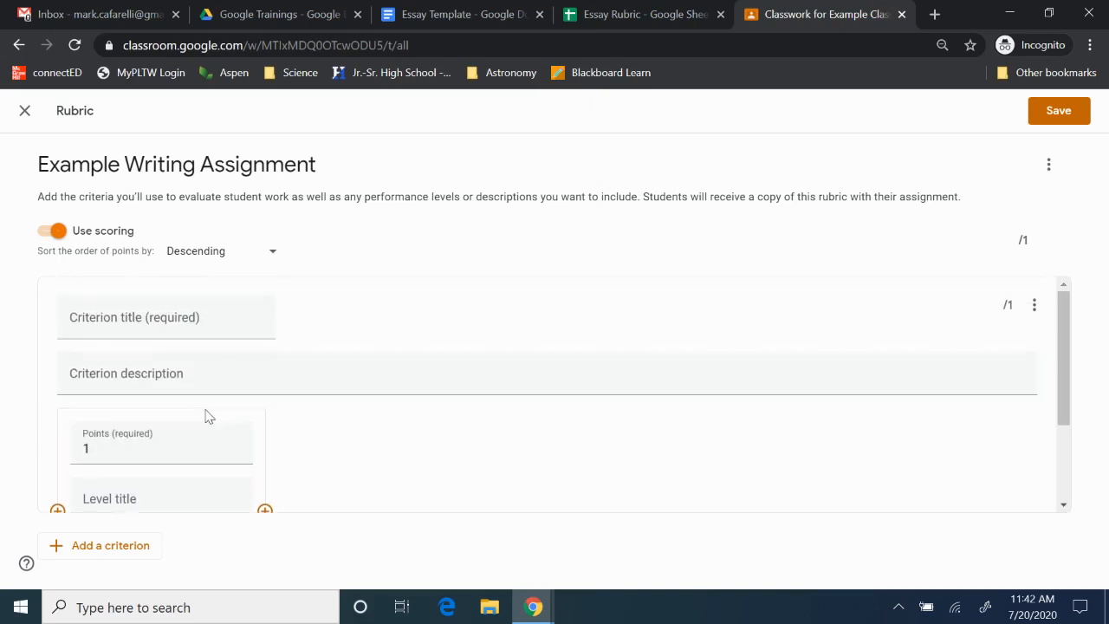
Step: Switch to the Essay Rubric spreadsheet and change the heading in cell E4 to "Below Expectations"
mouse_move(1064, 325)
mouse_down()
mouse_move(1064, 349)
mouse_move(1069, 340)
mouse_up()
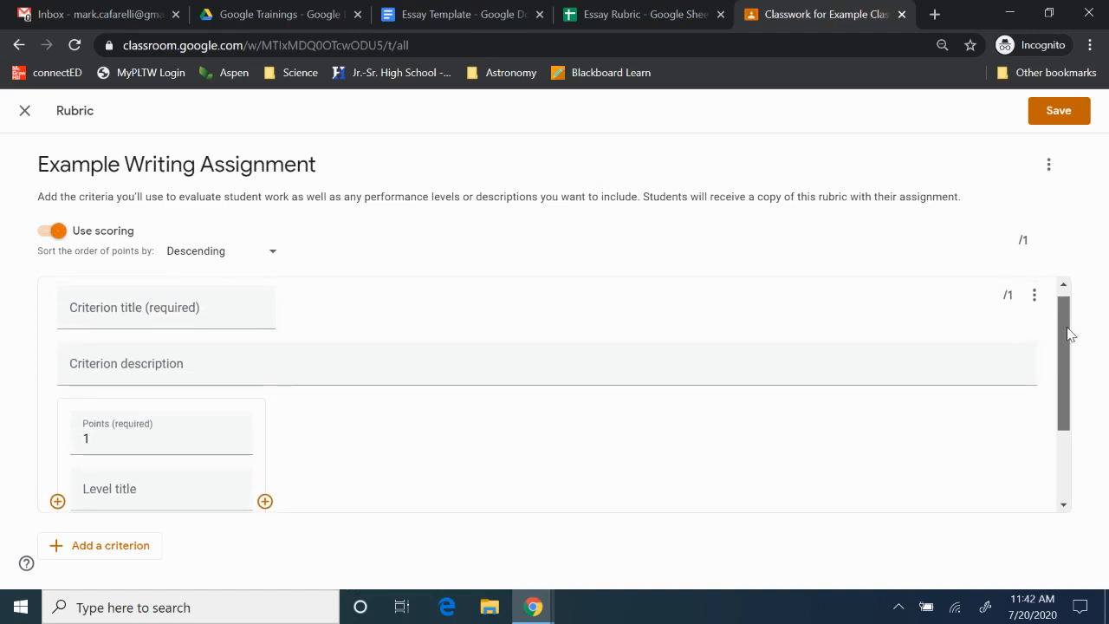
drag(1067, 335, 1070, 324)
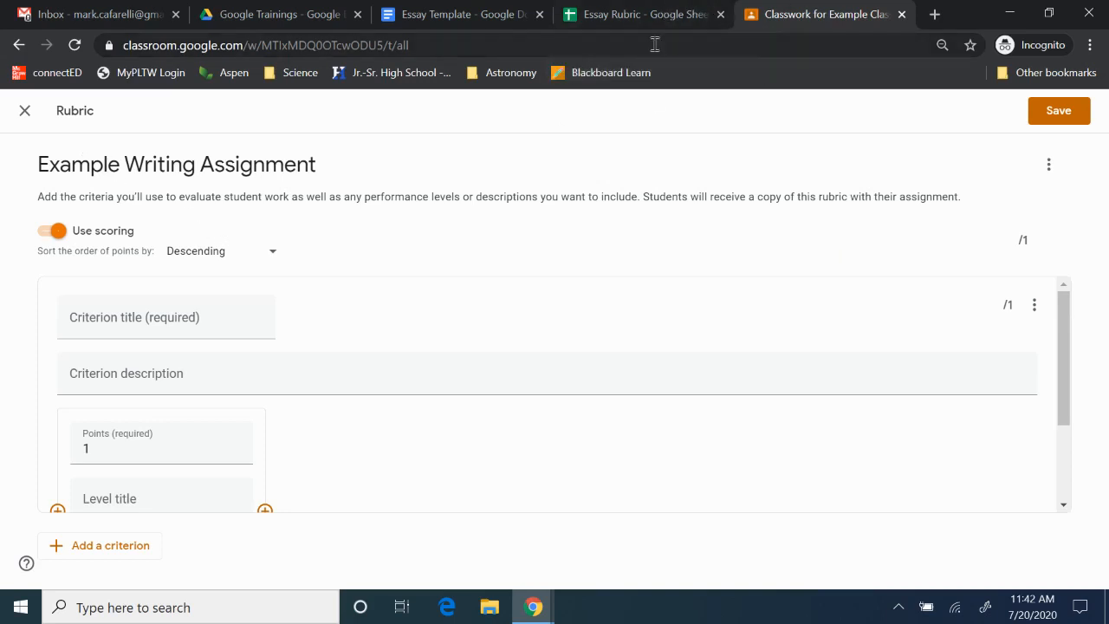
click(650, 13)
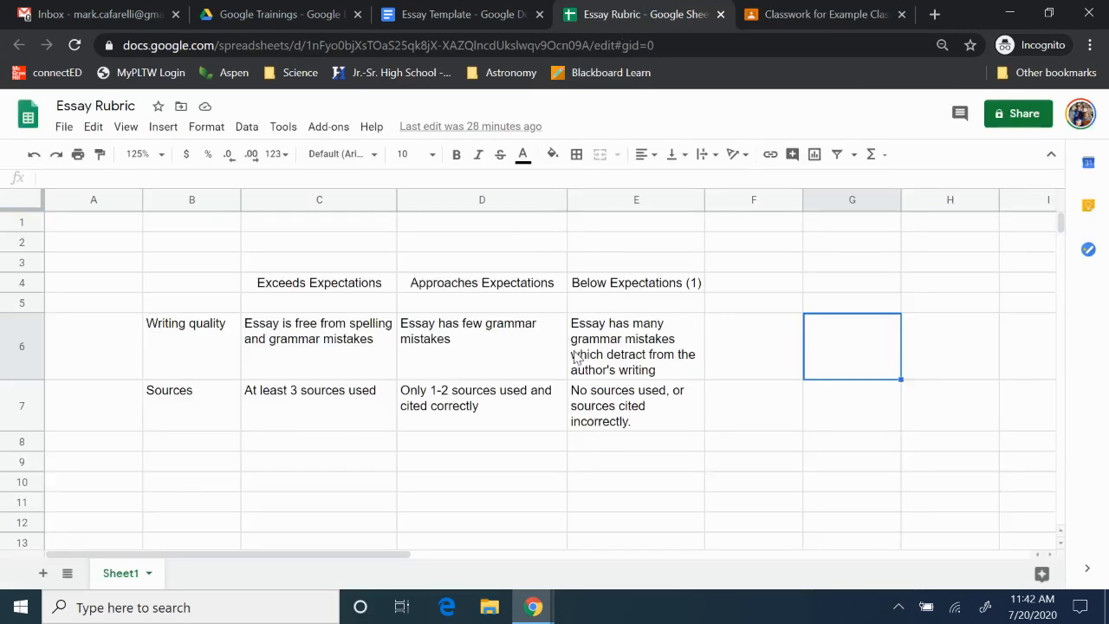
click(656, 287)
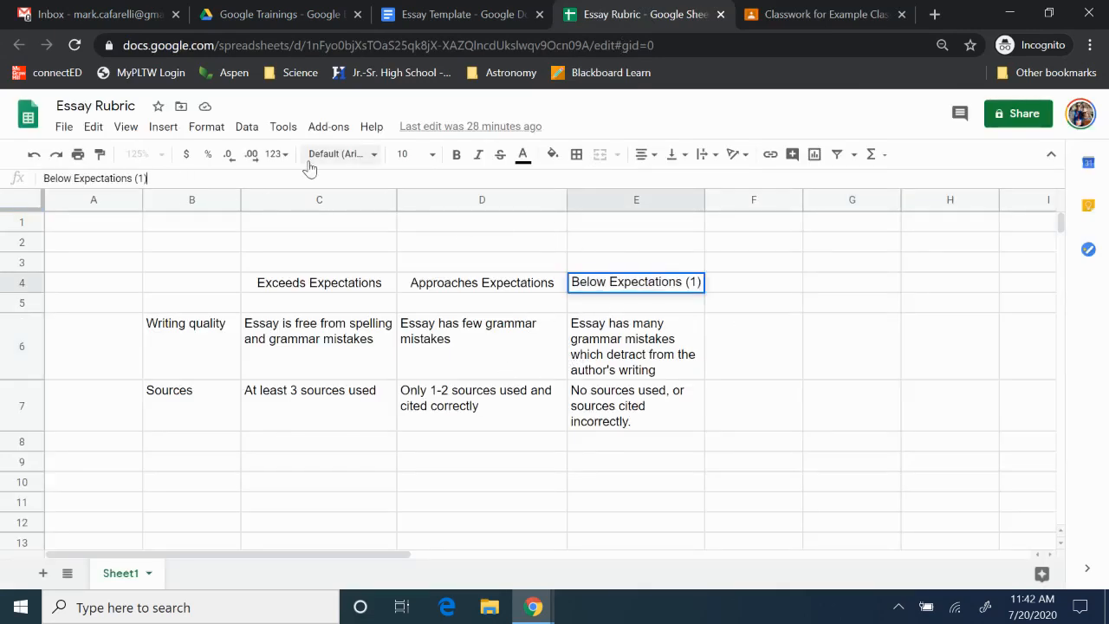
key(BackSpace)
key(BackSpace)
key(BackSpace)
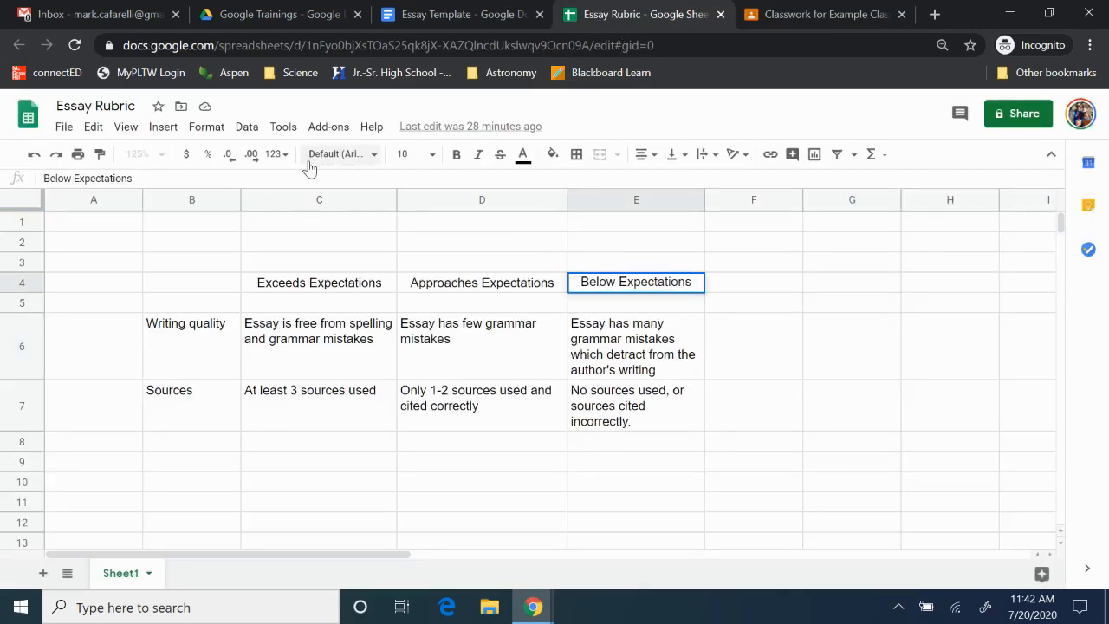
key(Return)
click(428, 409)
click(347, 303)
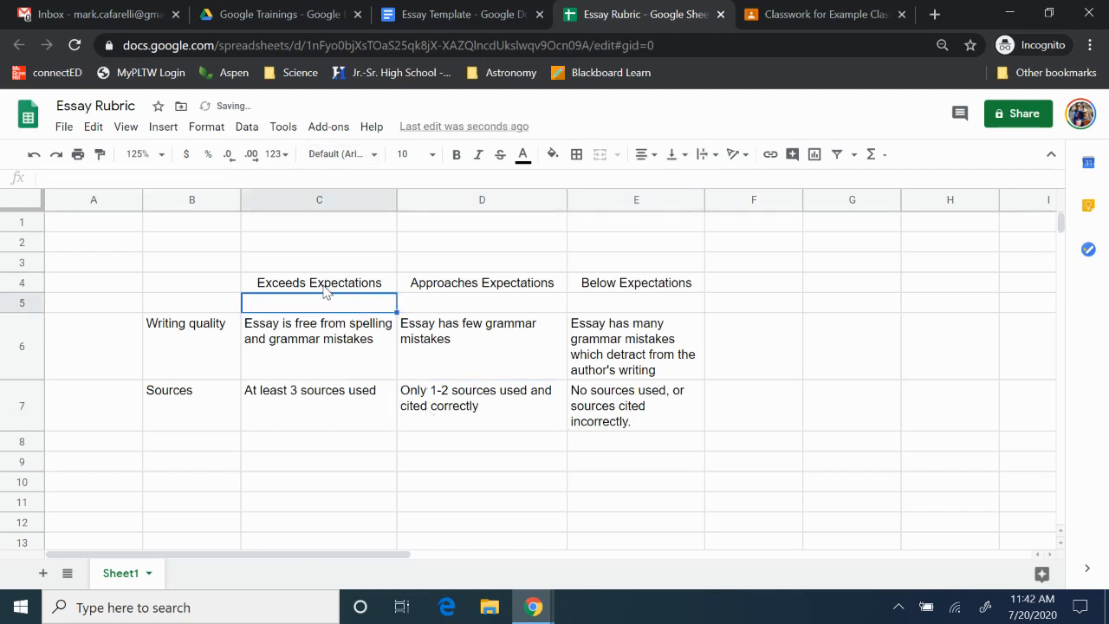
click(208, 343)
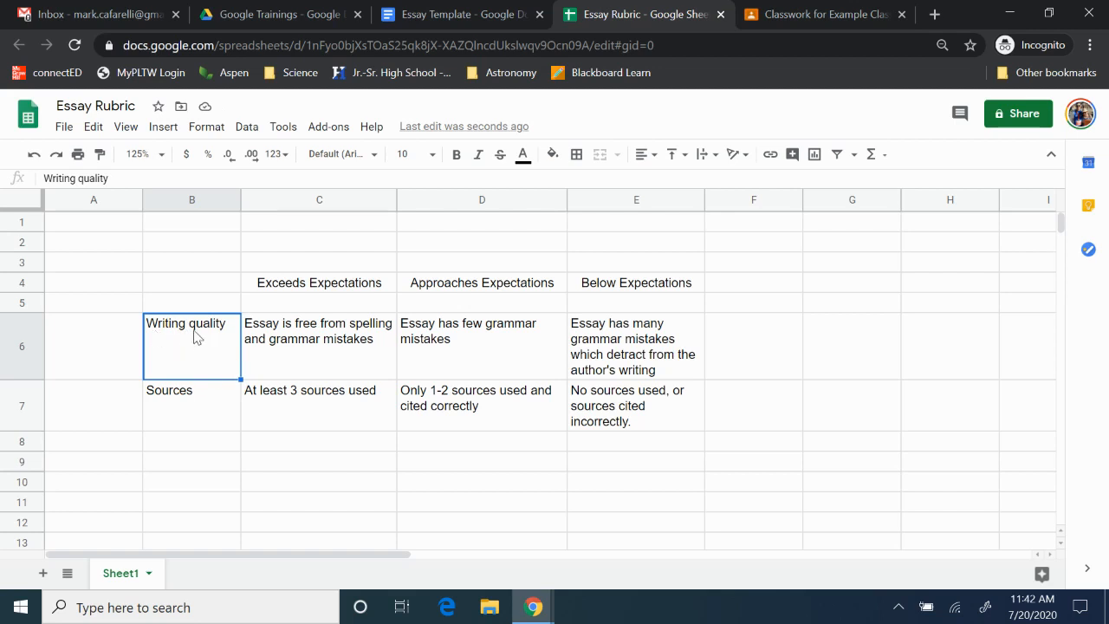
click(208, 422)
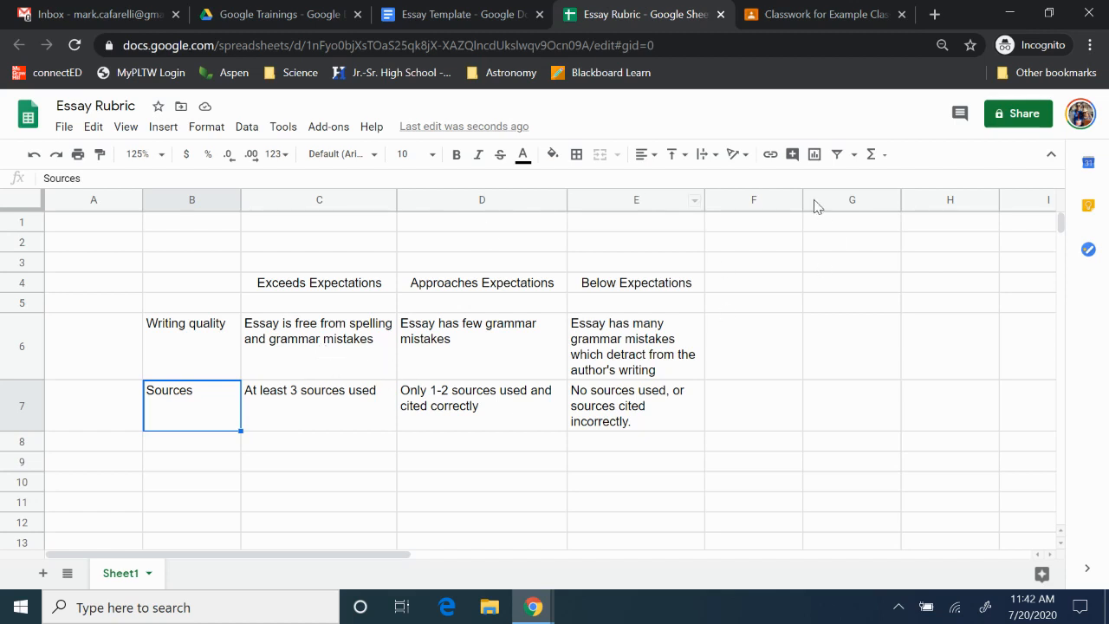
click(204, 341)
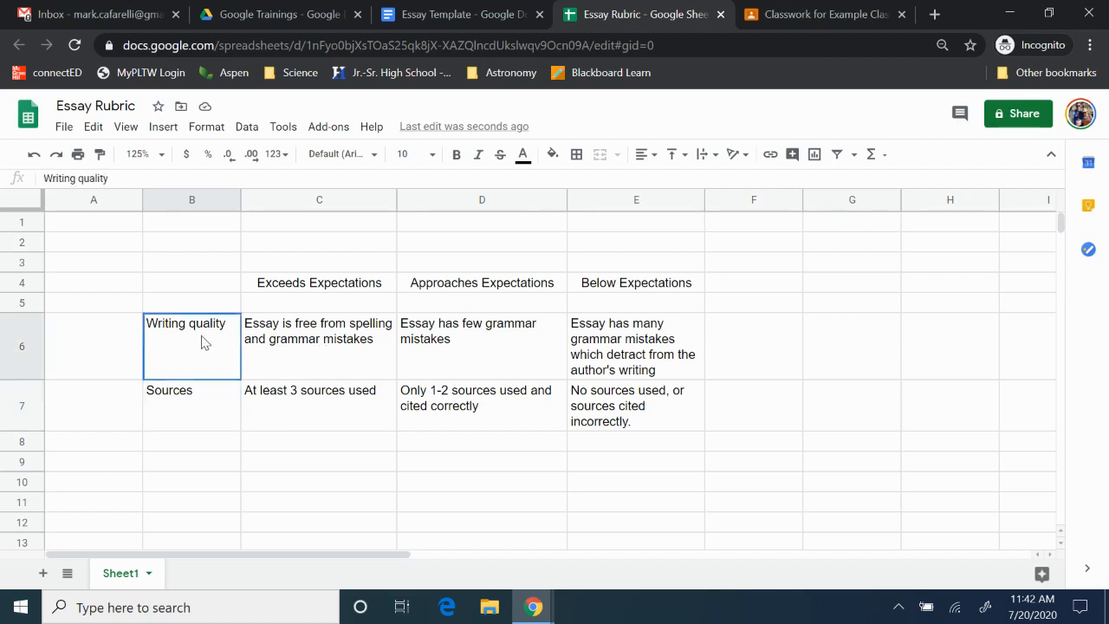
Step: Label the Writing quality row "Criterion #1" in cell A6
click(102, 359)
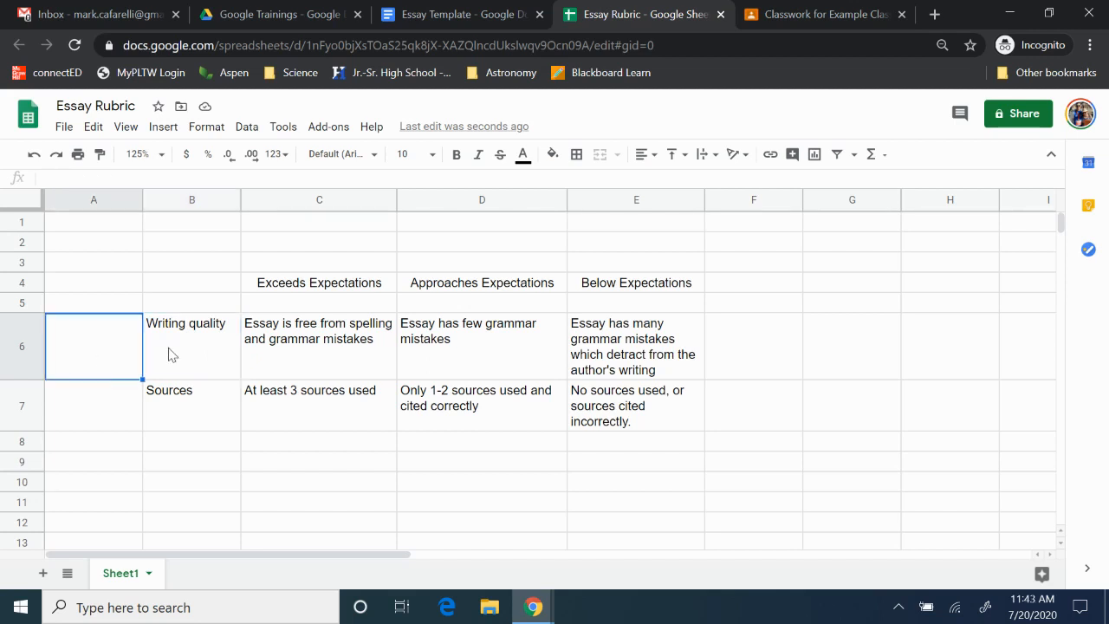
text(Criter)
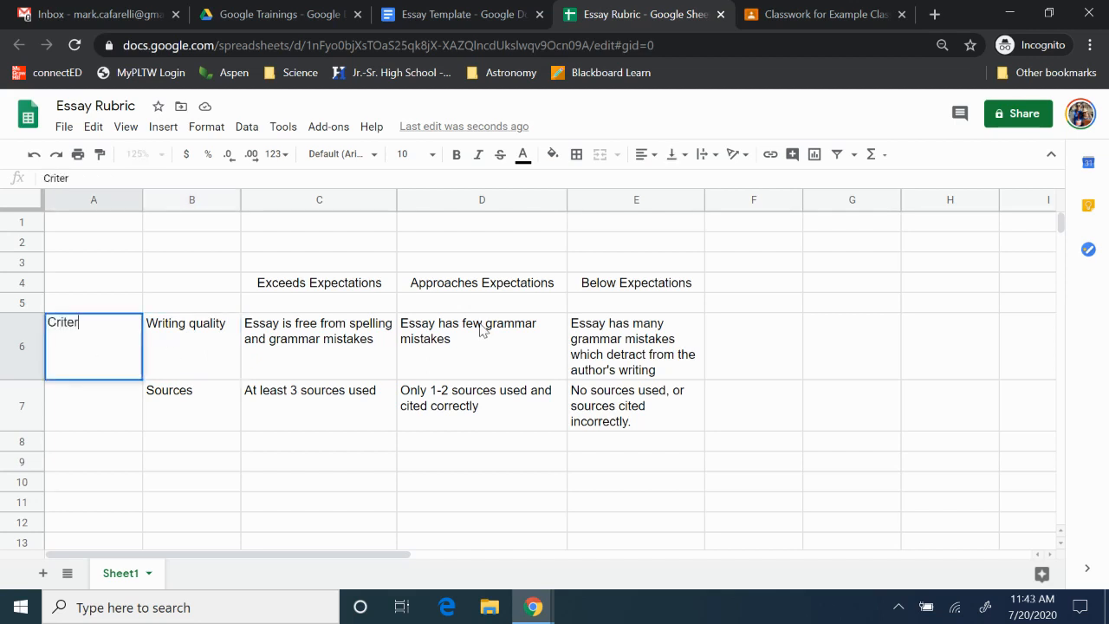
text(io)
key(BackSpace)
text(ion )
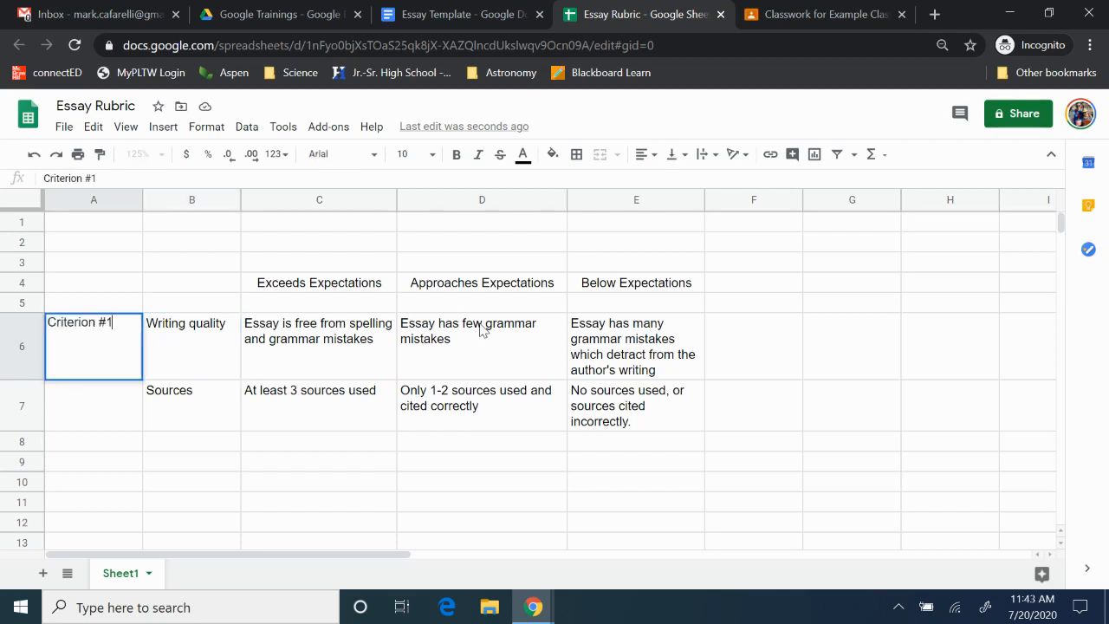
text(#1)
key(Return)
Step: Copy the criterion label down to the Sources row in A7 and change it to "Criterion #2"
key(Up)
key(ctrl+c)
key(Down)
key(ctrl+v)
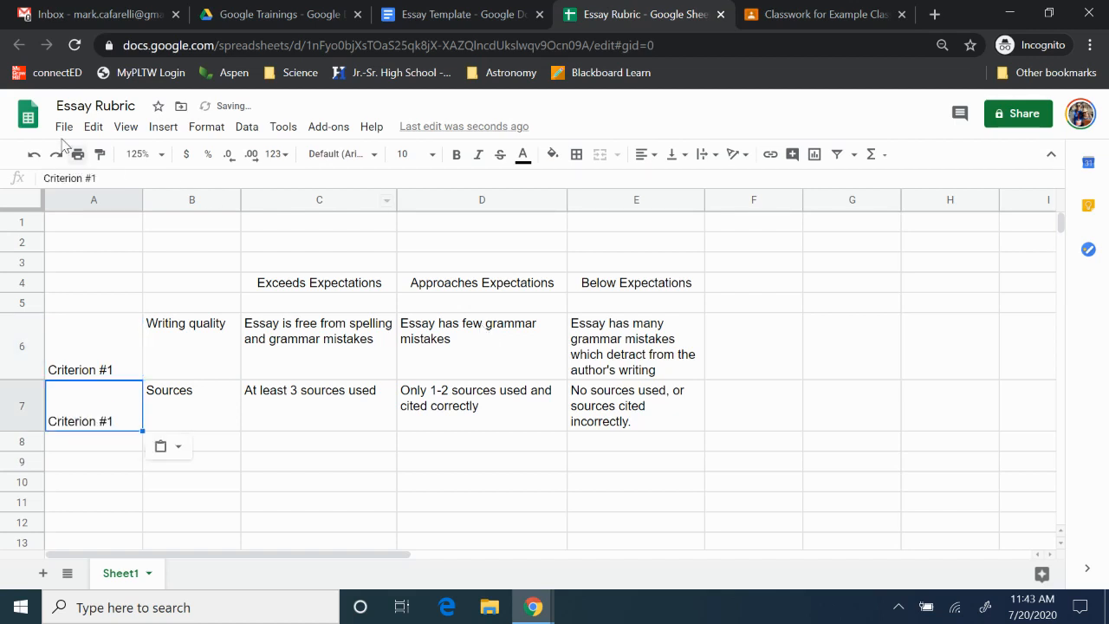
click(127, 179)
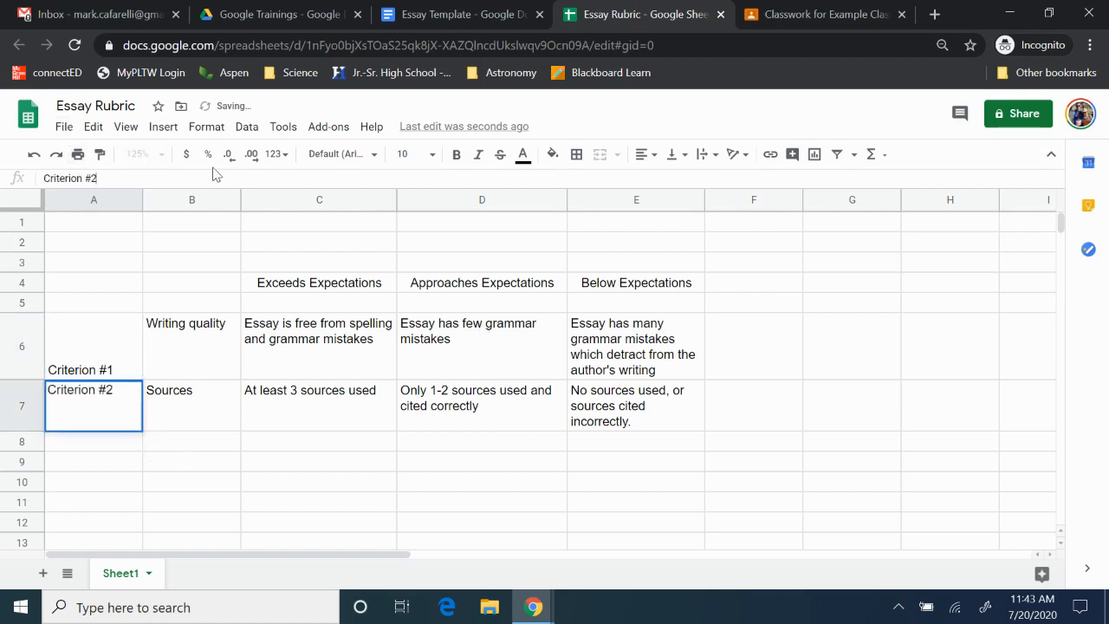
key(Return)
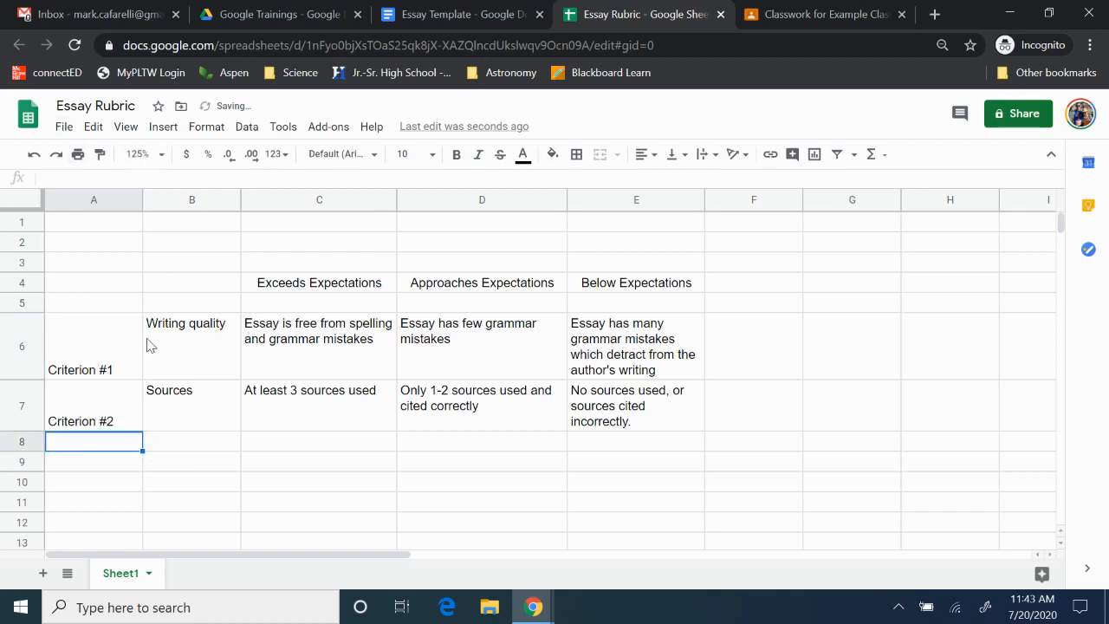
Step: Align the two criterion labels in A6 and A7 to the top of their cells
drag(112, 368, 101, 403)
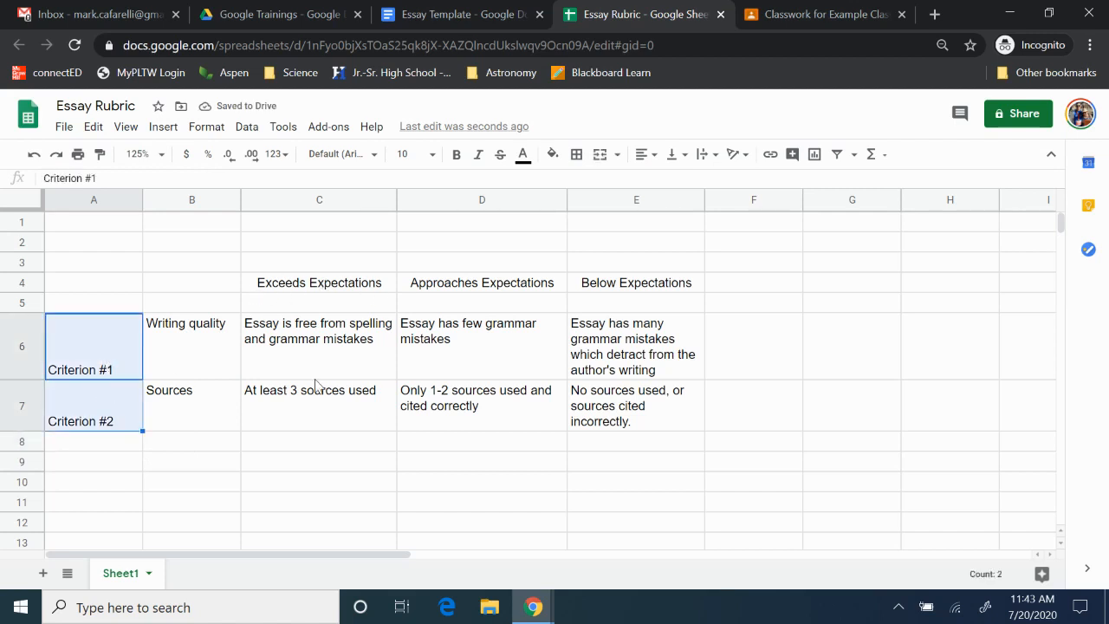
click(678, 157)
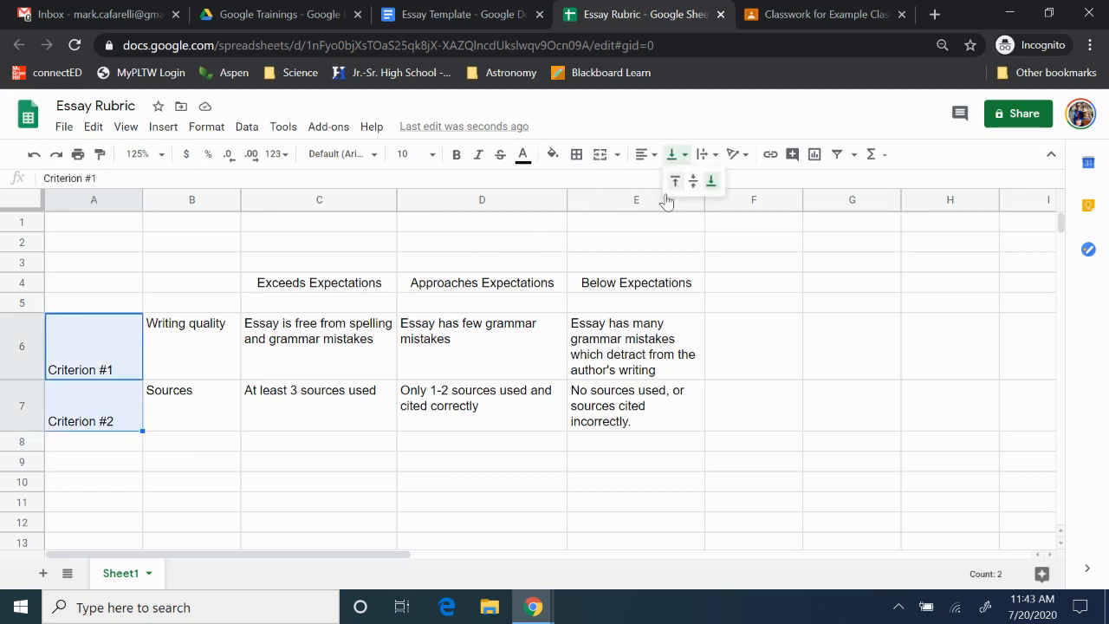
click(675, 181)
click(376, 396)
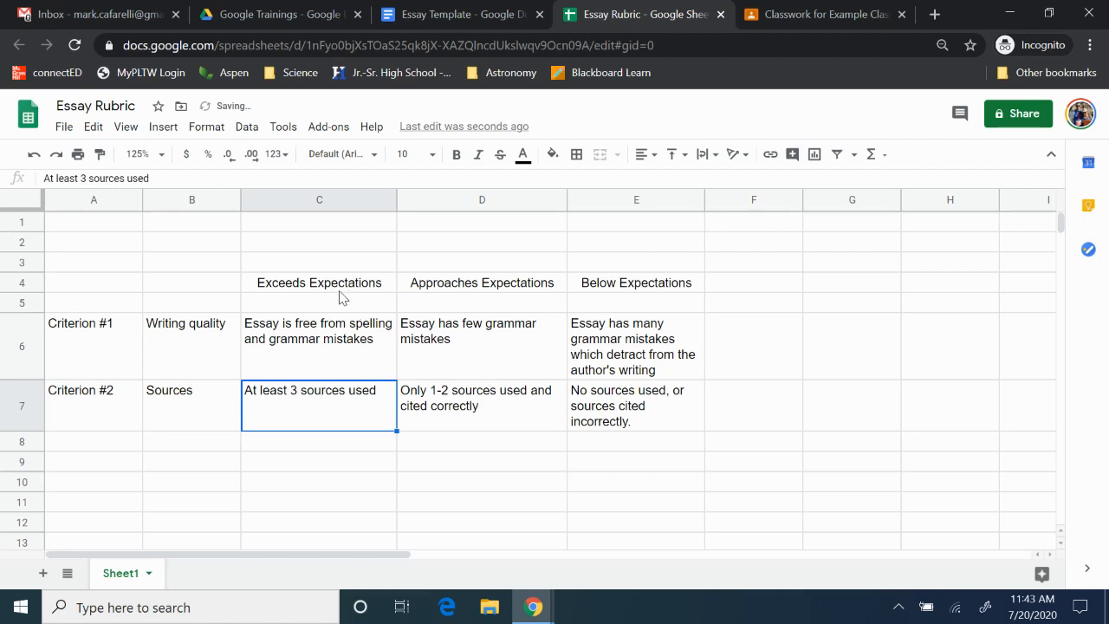
click(364, 286)
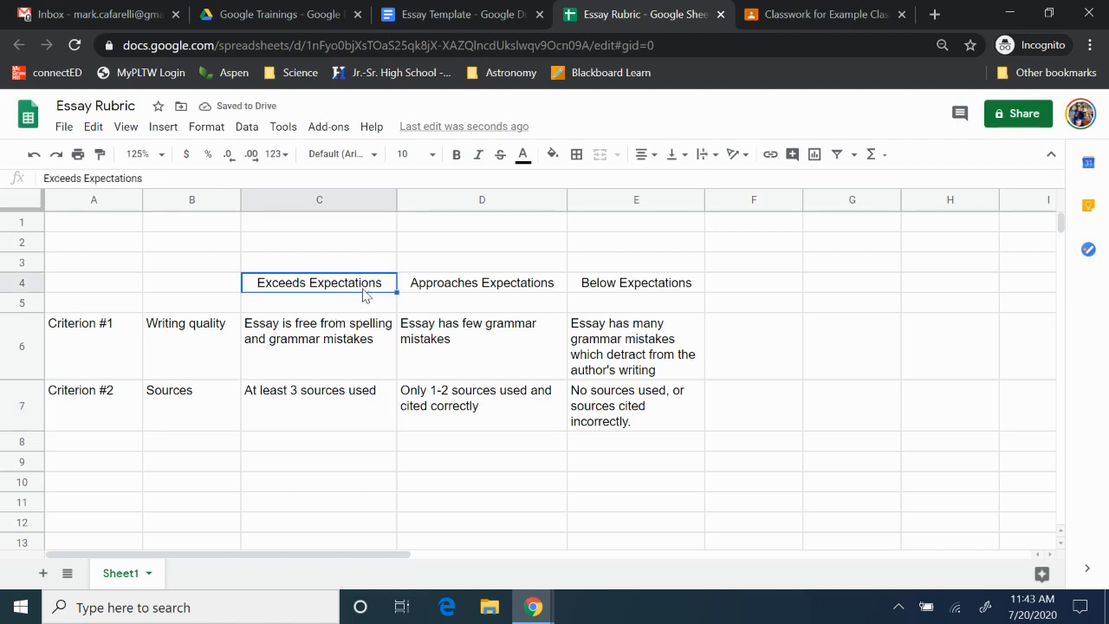
click(458, 286)
click(656, 291)
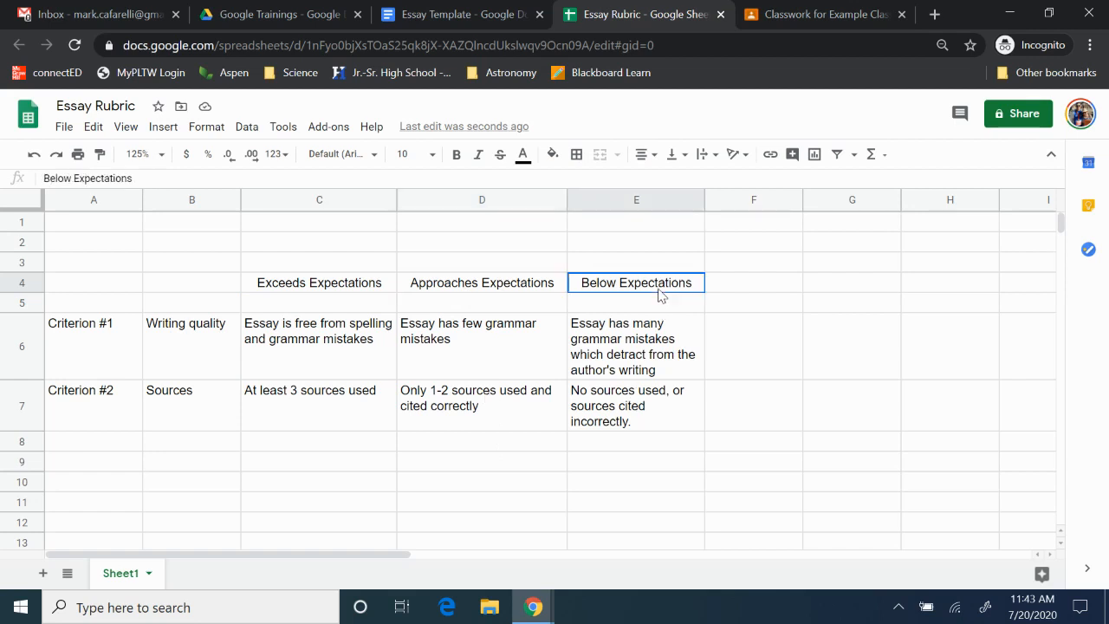
click(318, 362)
Step: Enter the point values 3, 2 and 1 in row 3 above the Exceeds, Approaches and Below Expectations headings
click(299, 265)
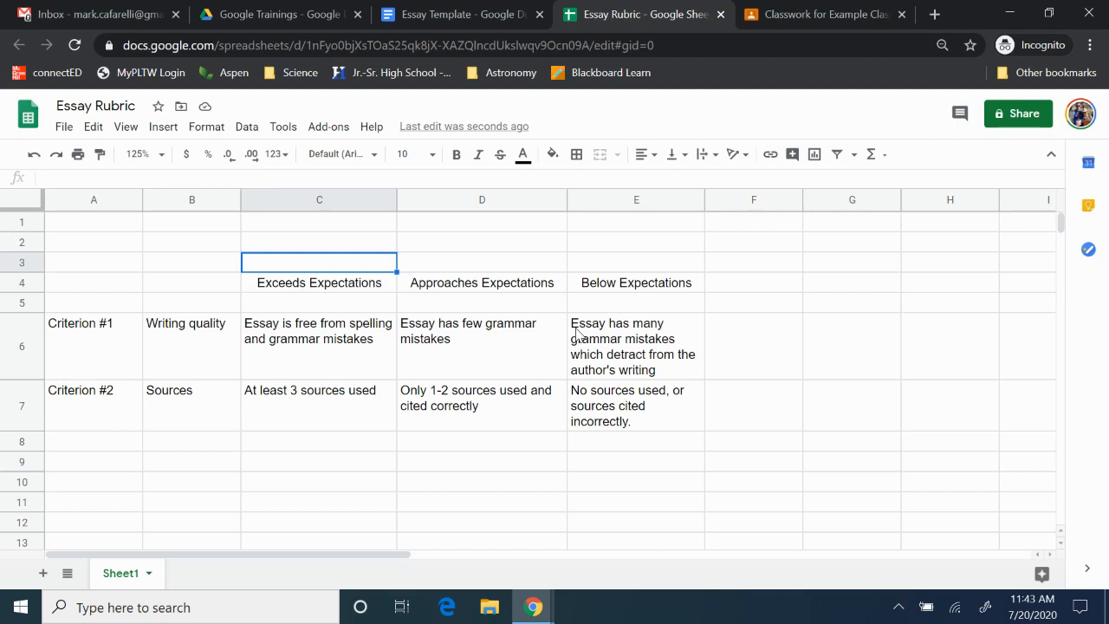
text(3)
key(Tab)
key(shift+Tab)
key(Tab)
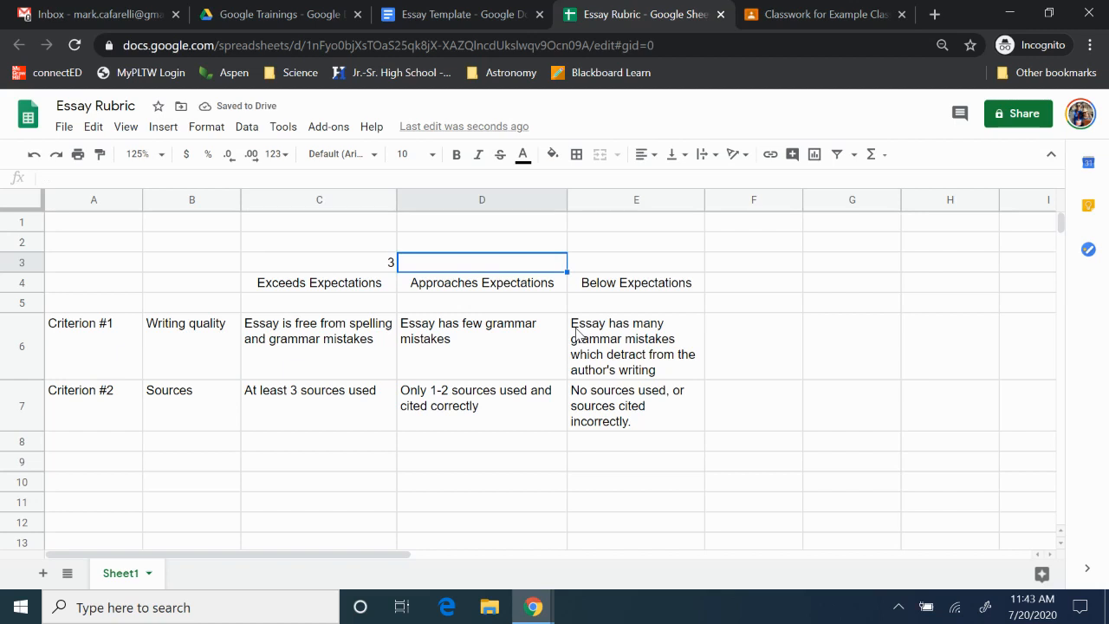
text(2)
key(Tab)
key(shift+Tab)
key(Tab)
text(1)
key(Tab)
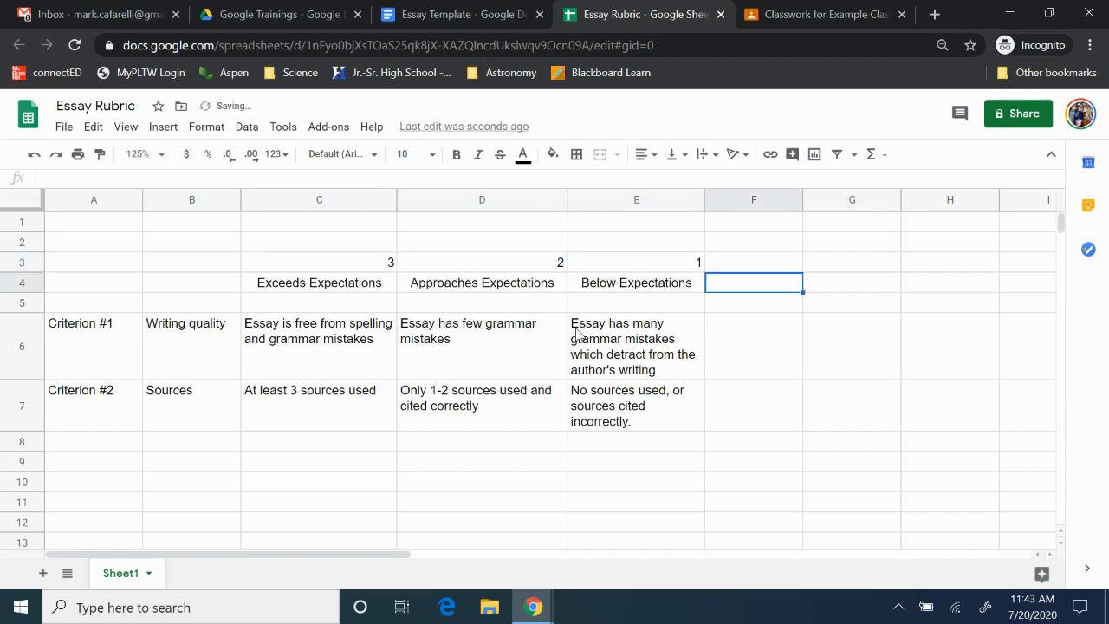
key(Return)
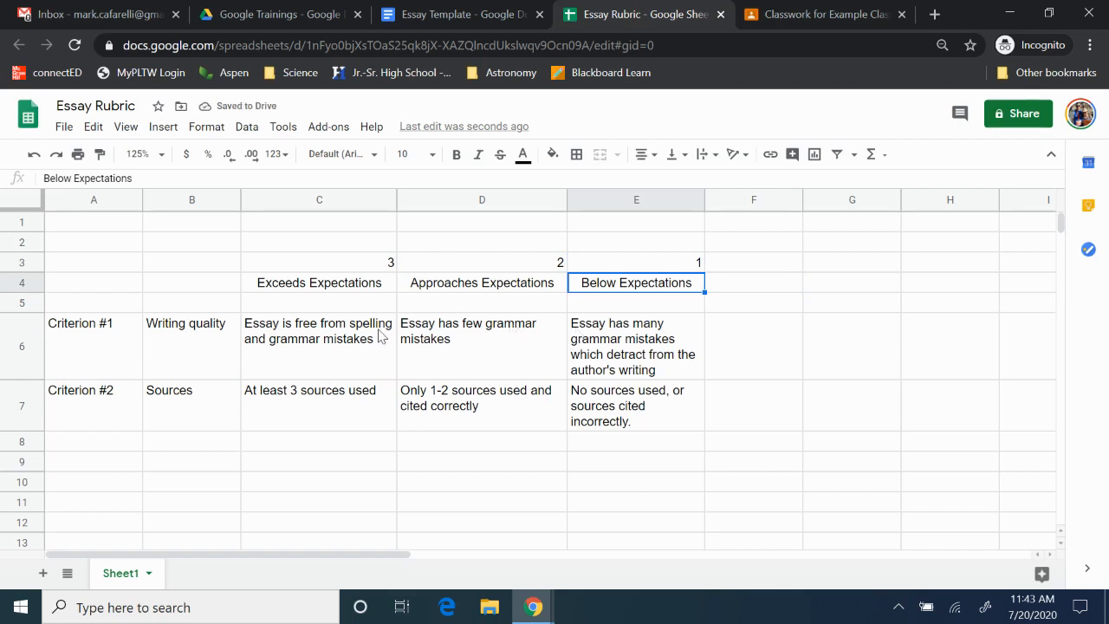
Step: Examine how the two criteria relate to the performance levels and their descriptions in the rubric table
click(278, 351)
click(117, 346)
click(113, 394)
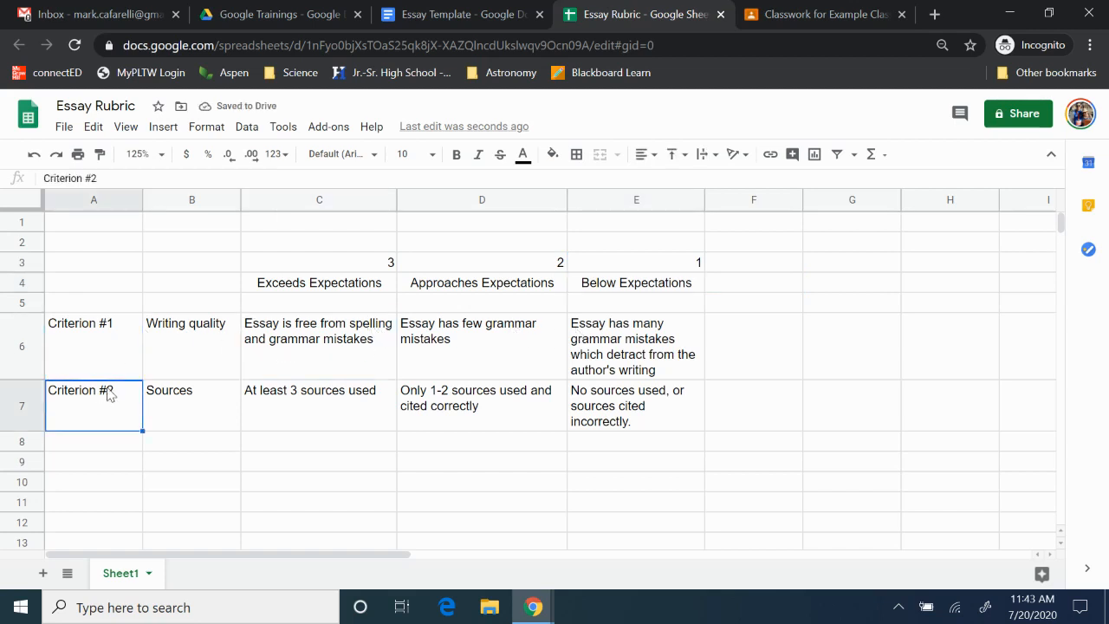
click(115, 356)
click(110, 403)
click(107, 368)
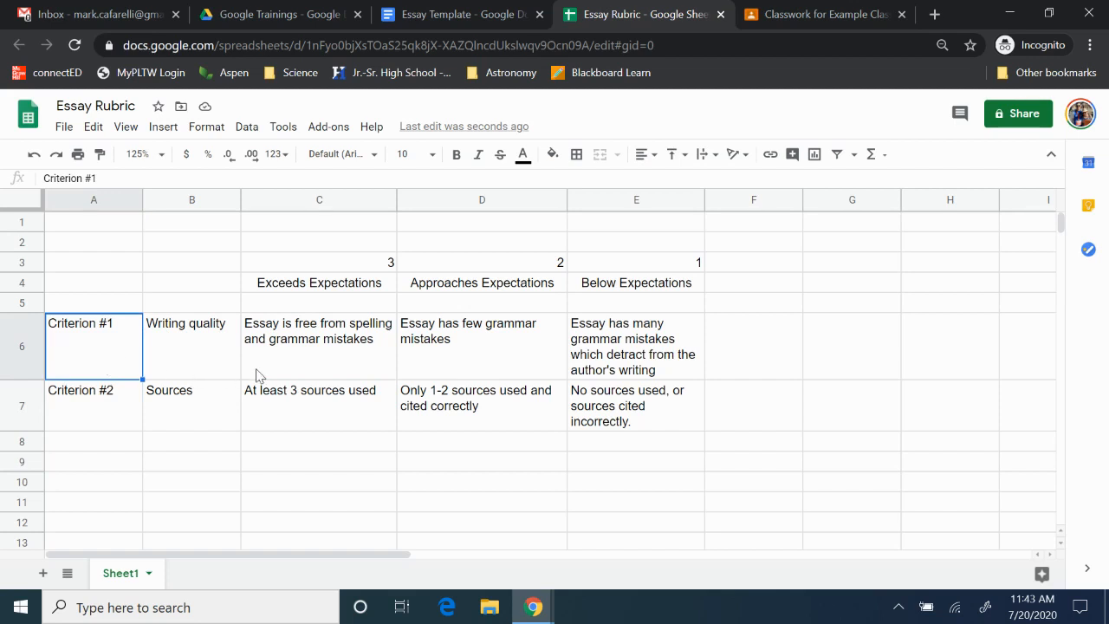
click(352, 286)
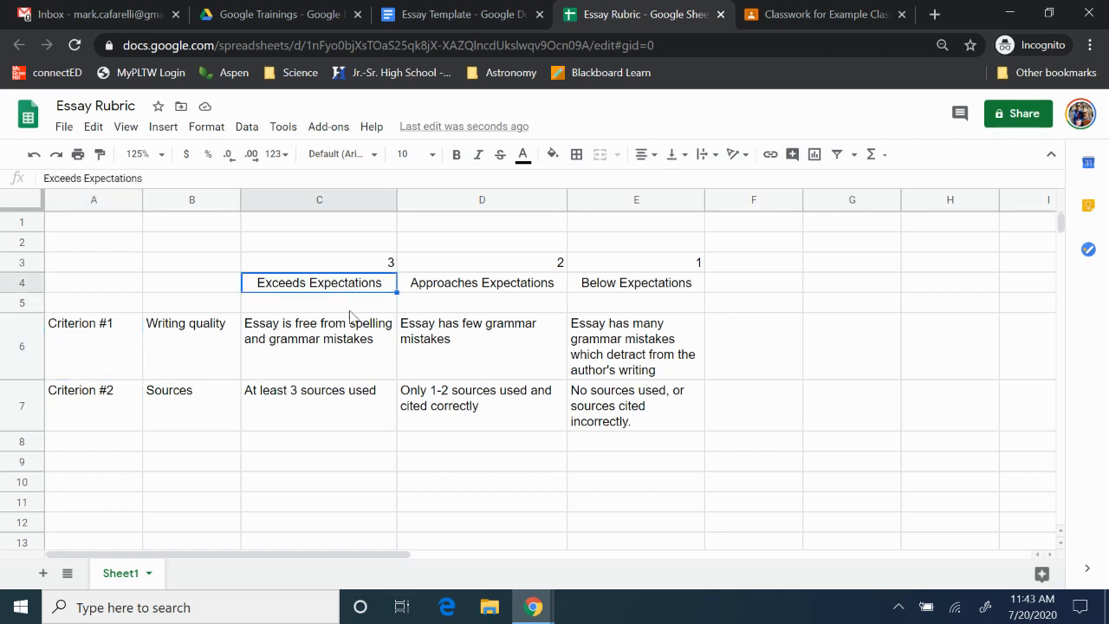
click(347, 345)
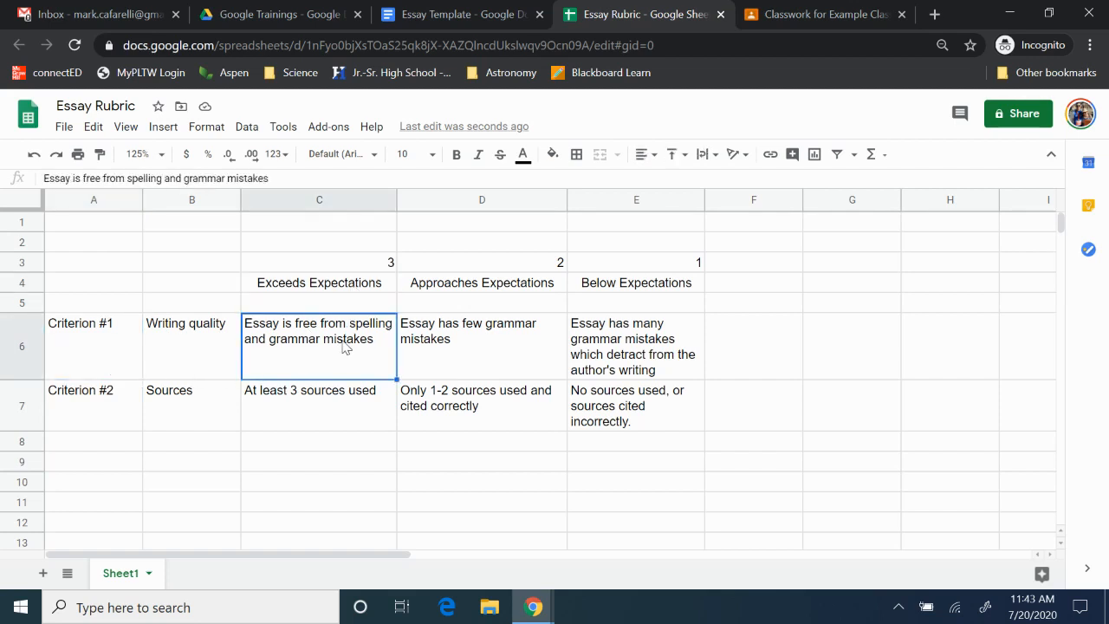
click(216, 347)
click(359, 346)
click(345, 401)
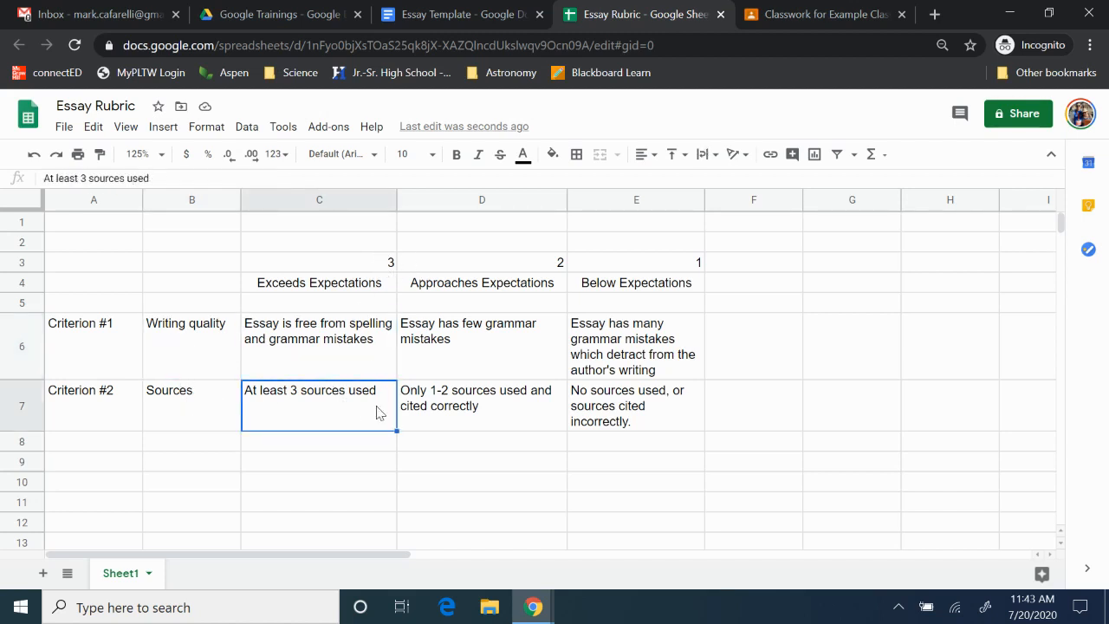
click(318, 462)
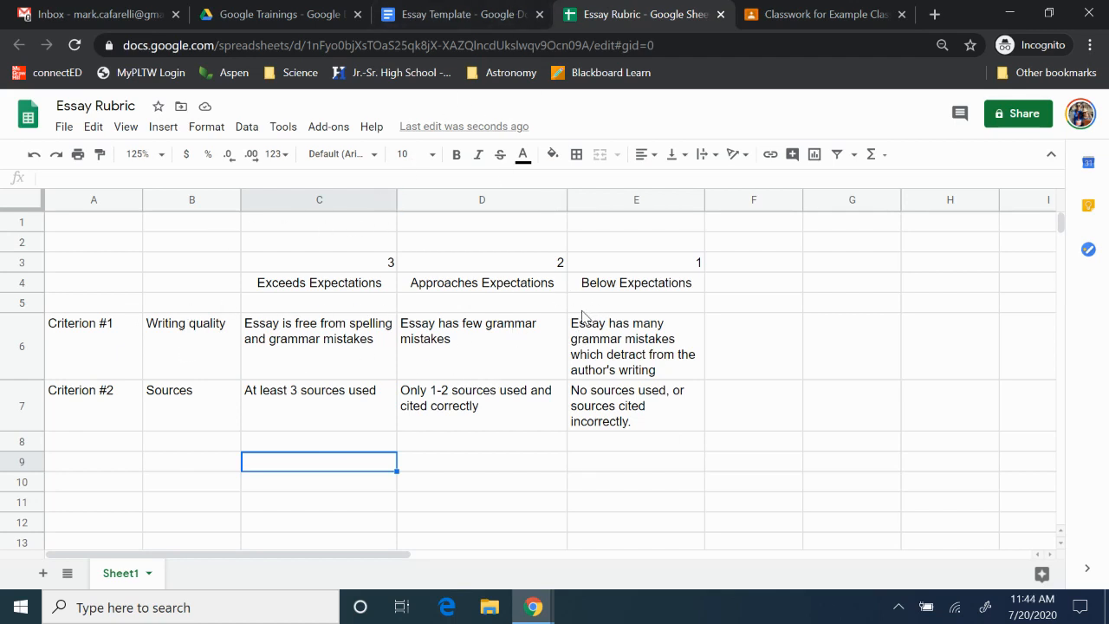
Step: Copy "Writing quality" from the Essay Rubric spreadsheet into the first criterion's title in the Classroom rubric
click(817, 9)
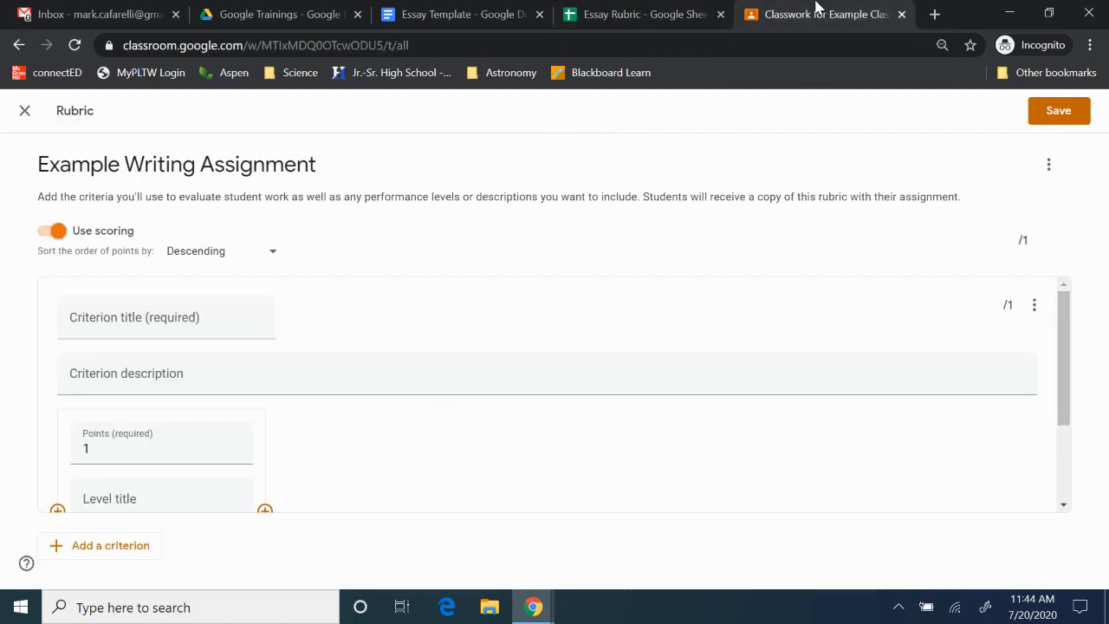
click(153, 324)
click(676, 12)
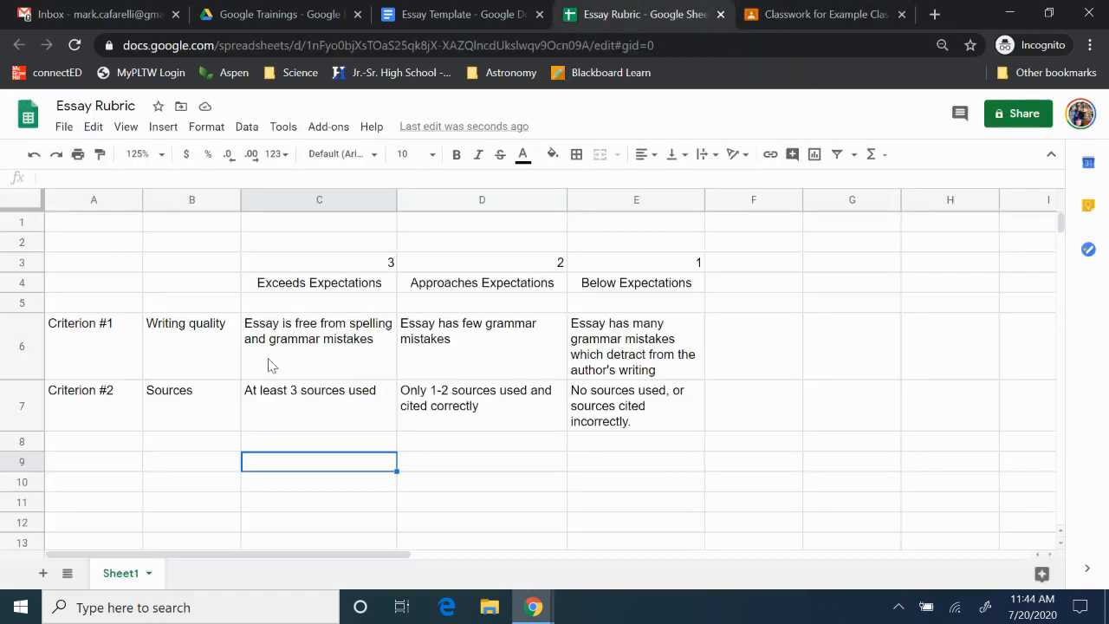
click(159, 360)
click(280, 355)
click(168, 346)
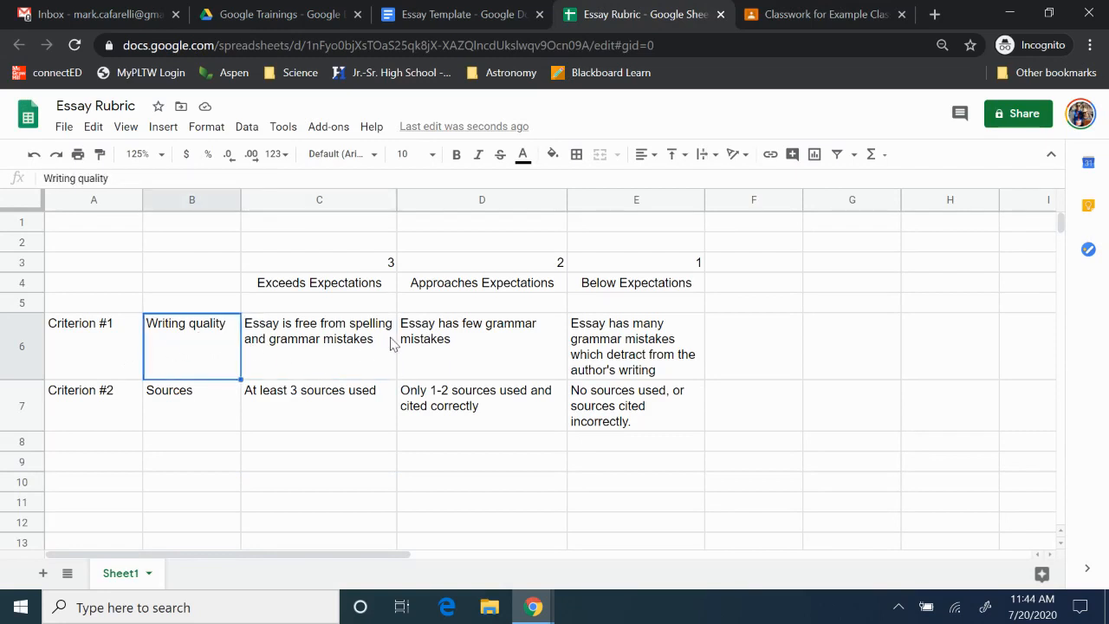
key(ctrl+c)
click(830, 13)
key(ctrl+v)
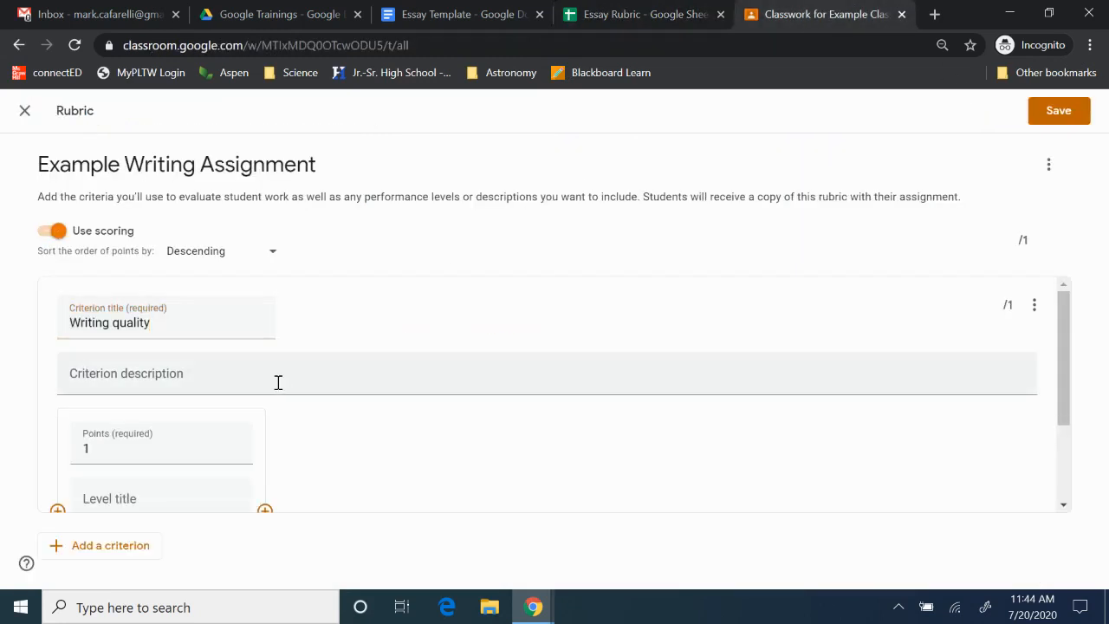
click(246, 370)
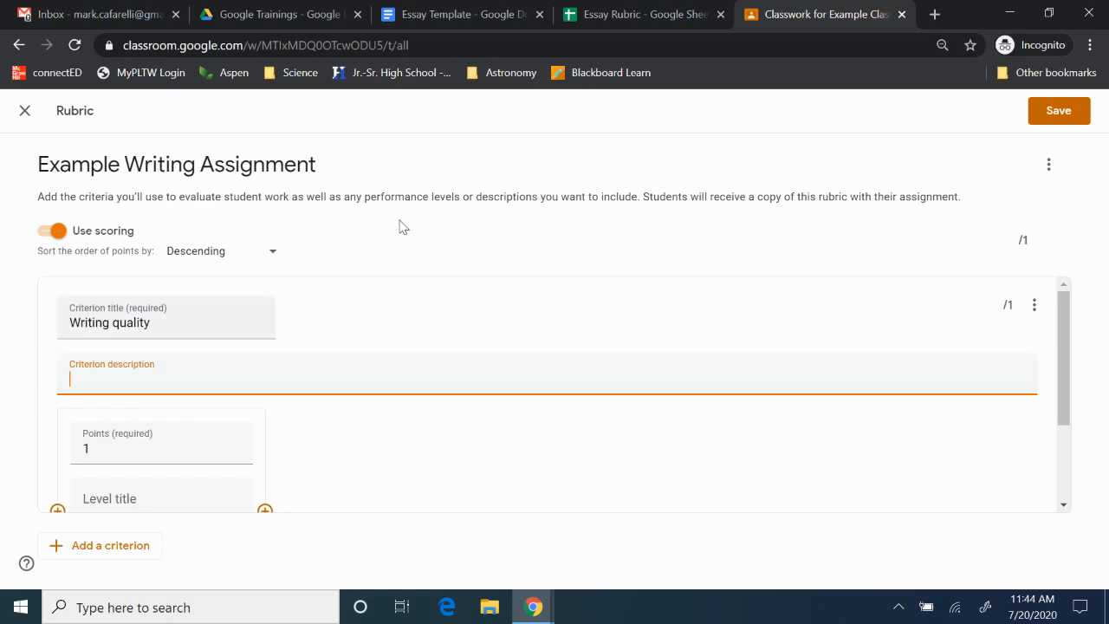
Step: Enter "This criterion is for the overall quality of the student's writing." as the Writing quality criterion's description in the Classroom rubric
click(615, 14)
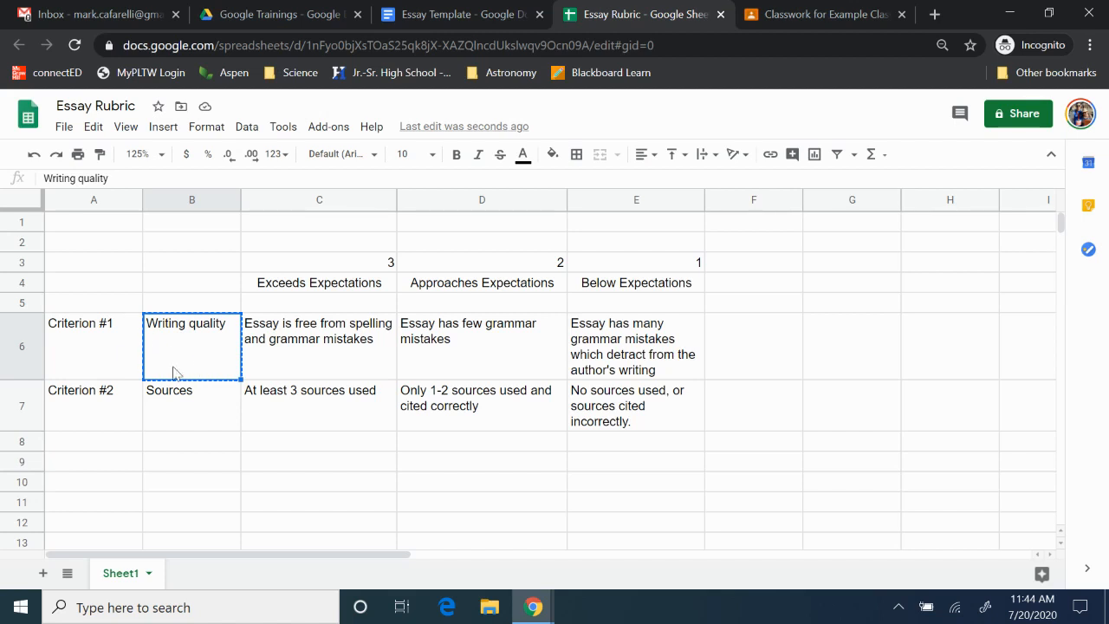
click(799, 12)
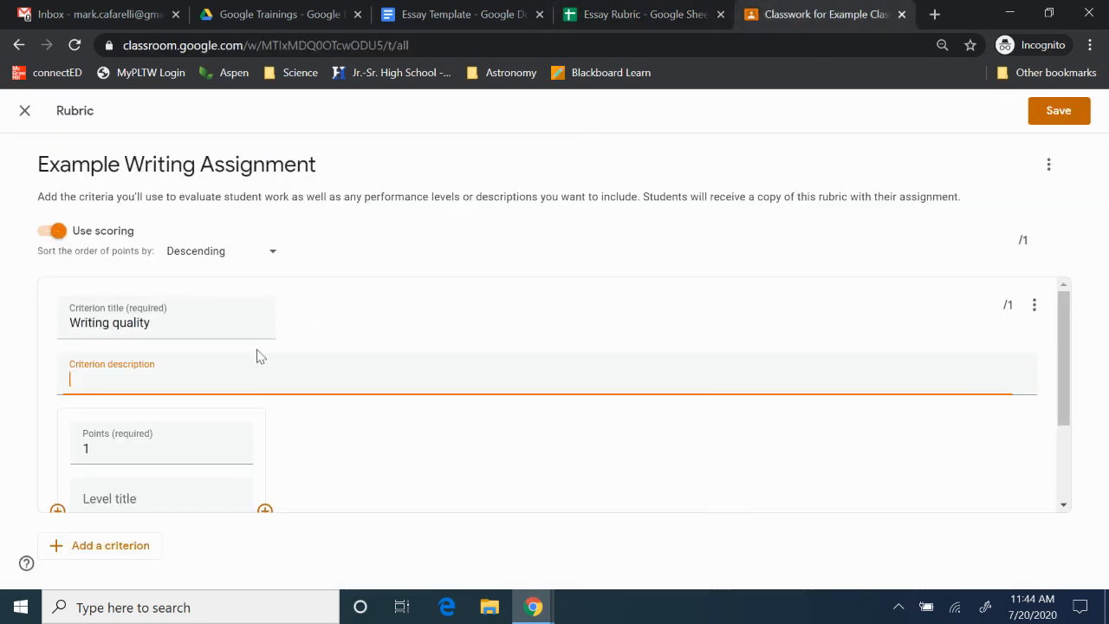
click(659, 14)
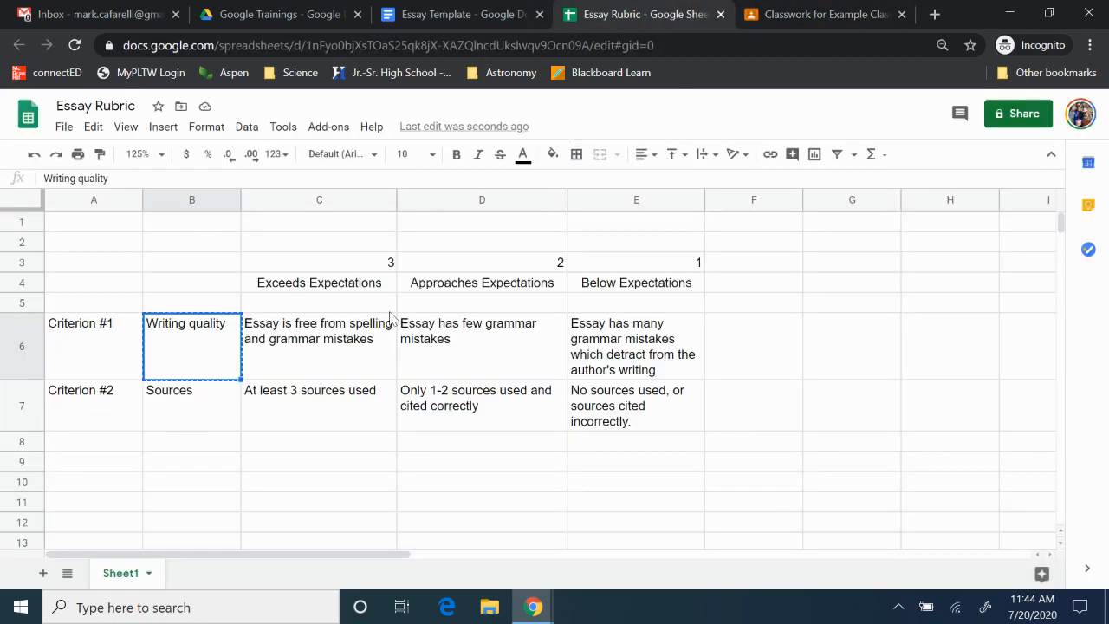
click(317, 341)
click(157, 362)
click(344, 334)
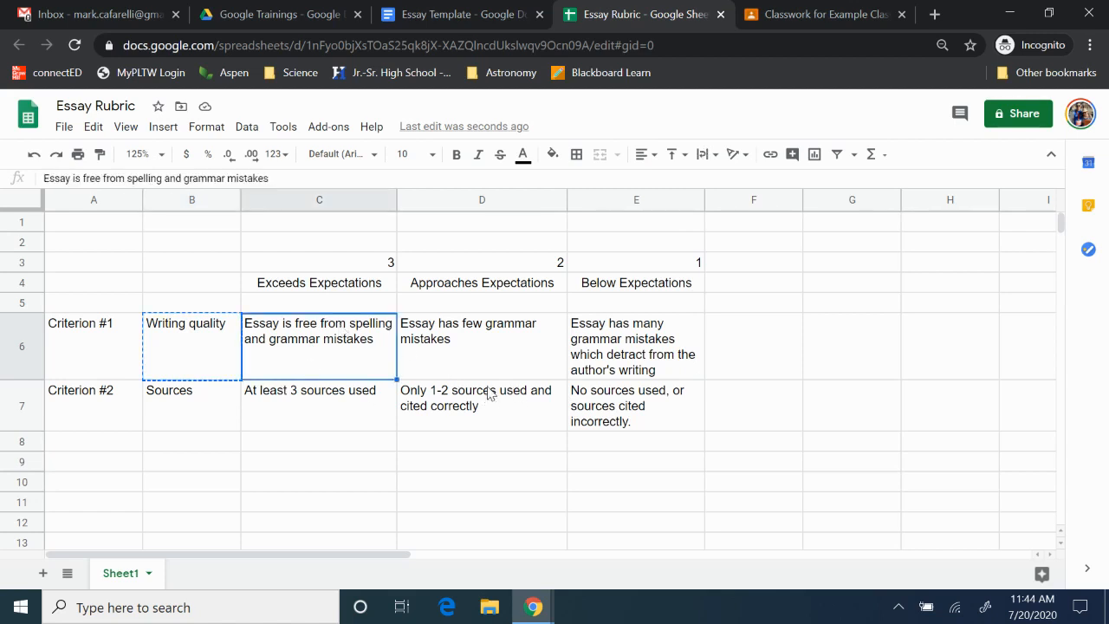
key(ctrl+Tab)
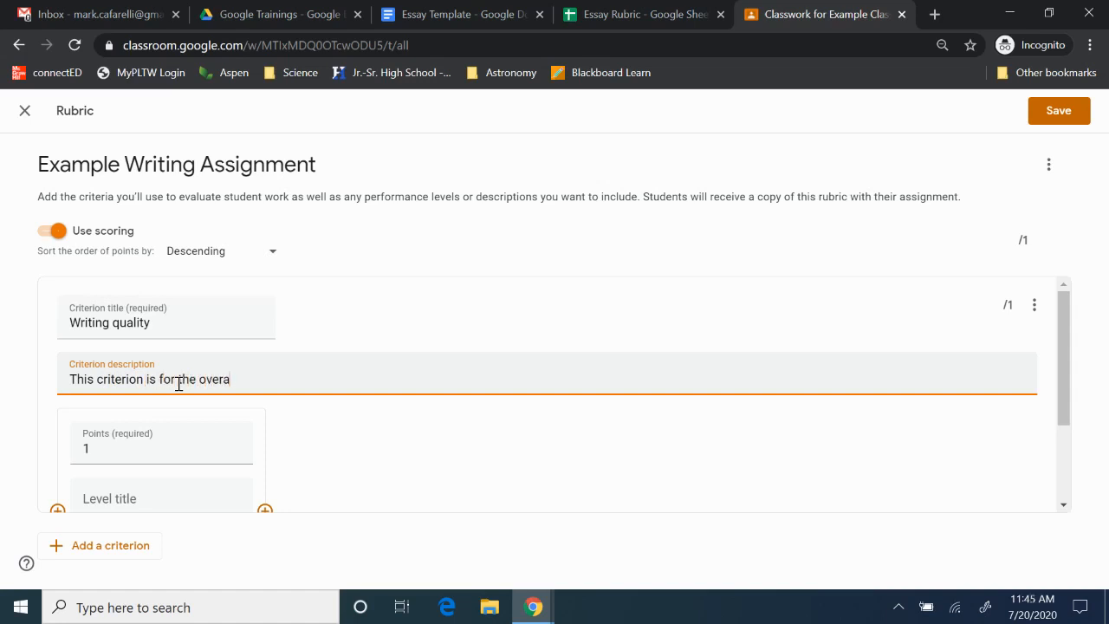
text(stude)
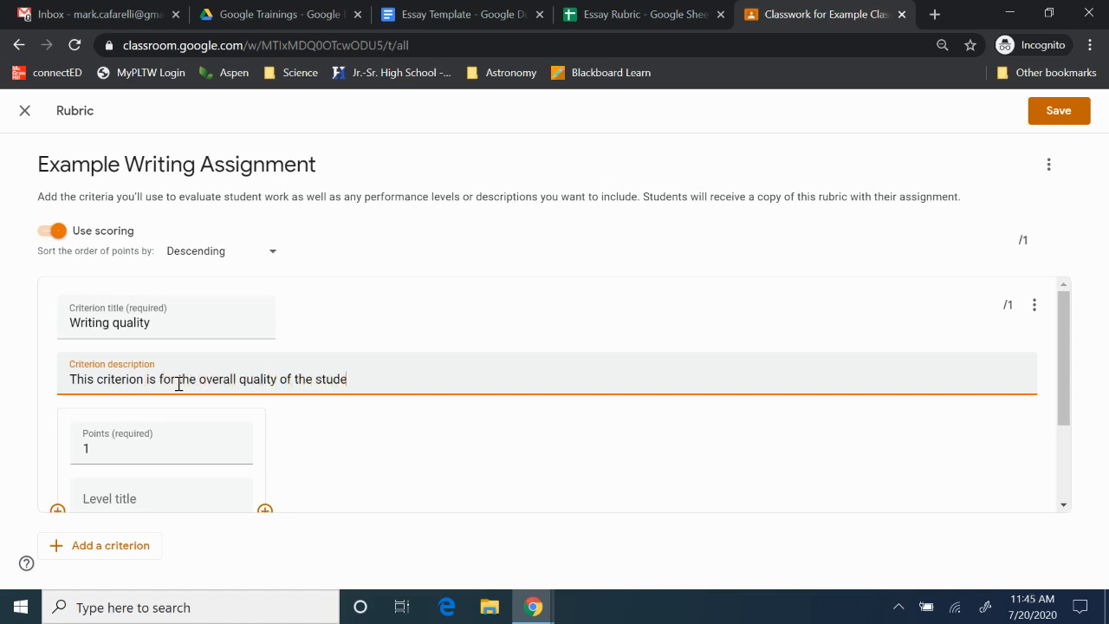
text(nt's writing.)
drag(120, 376, 371, 378)
click(459, 378)
Step: Switch to the Essay Rubric spreadsheet and enter a point value of 0 in F3
scroll(446, 370, down, 1)
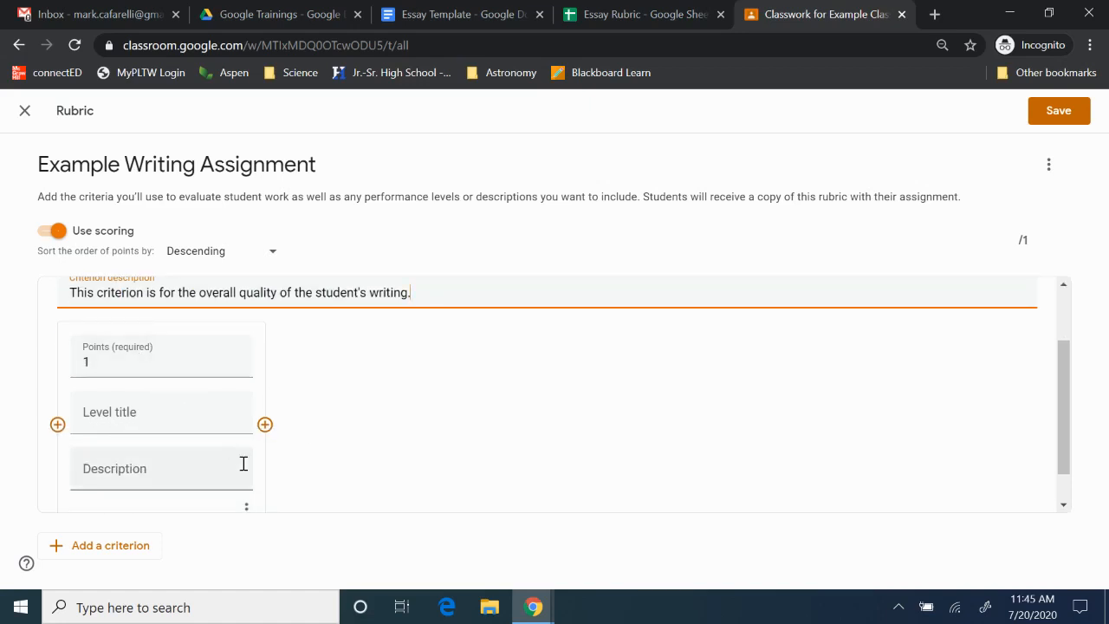
scroll(1065, 433, down, 1)
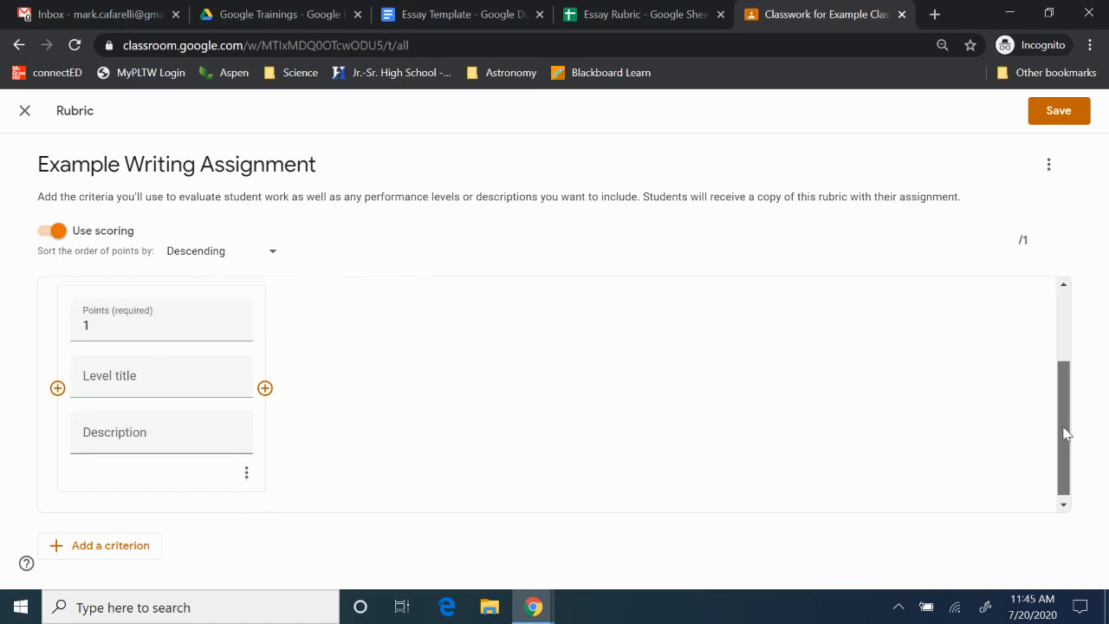
scroll(1065, 433, up, 1)
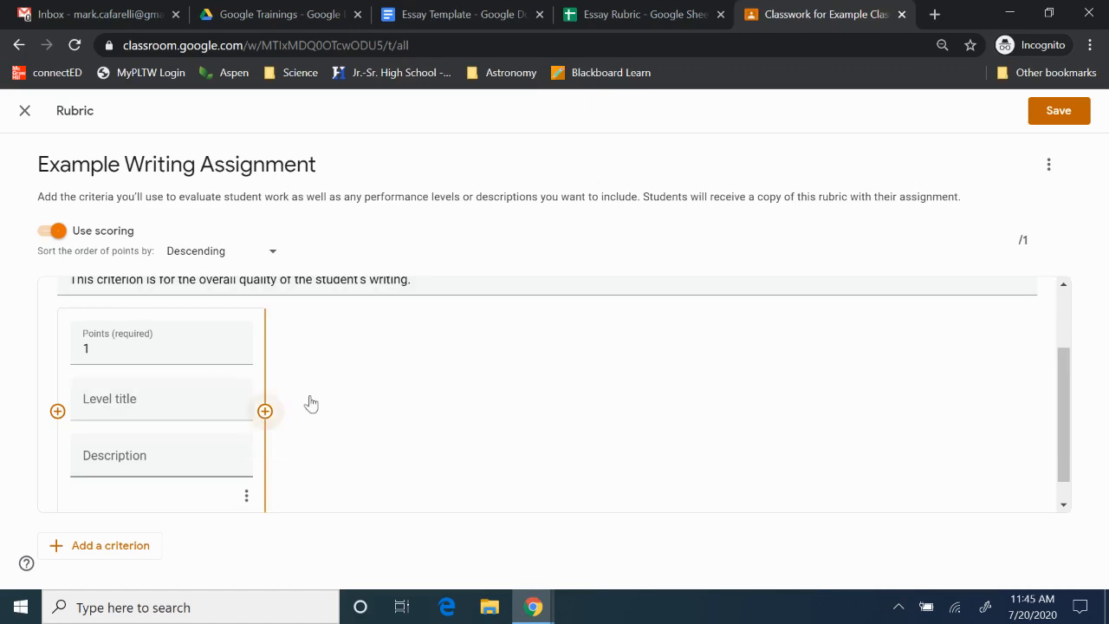
click(654, 7)
click(172, 348)
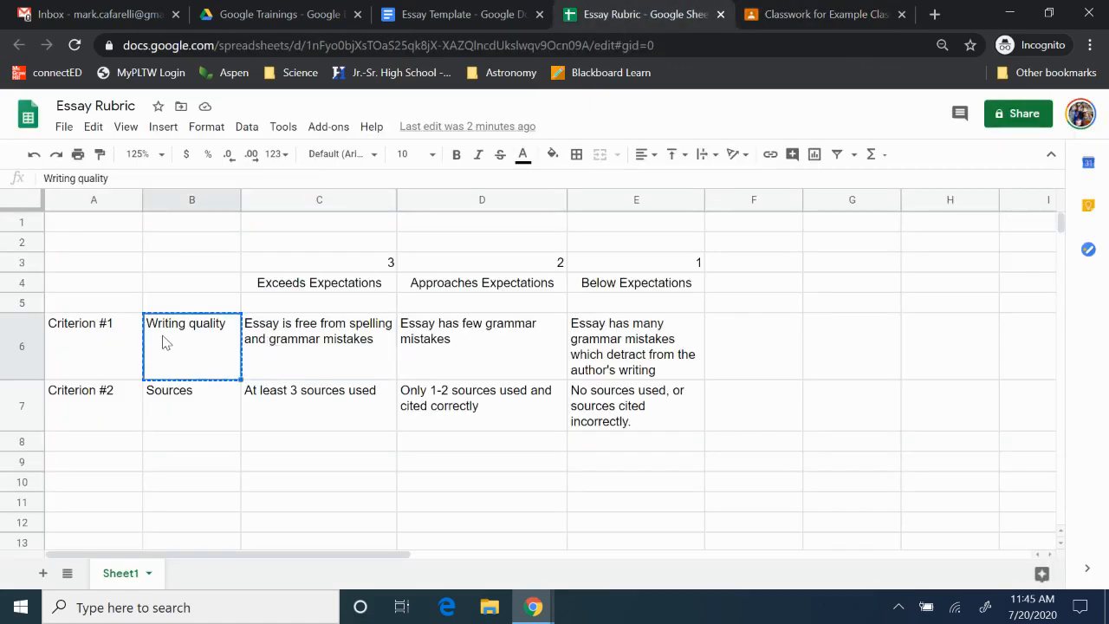
key(ctrl+c)
click(791, 267)
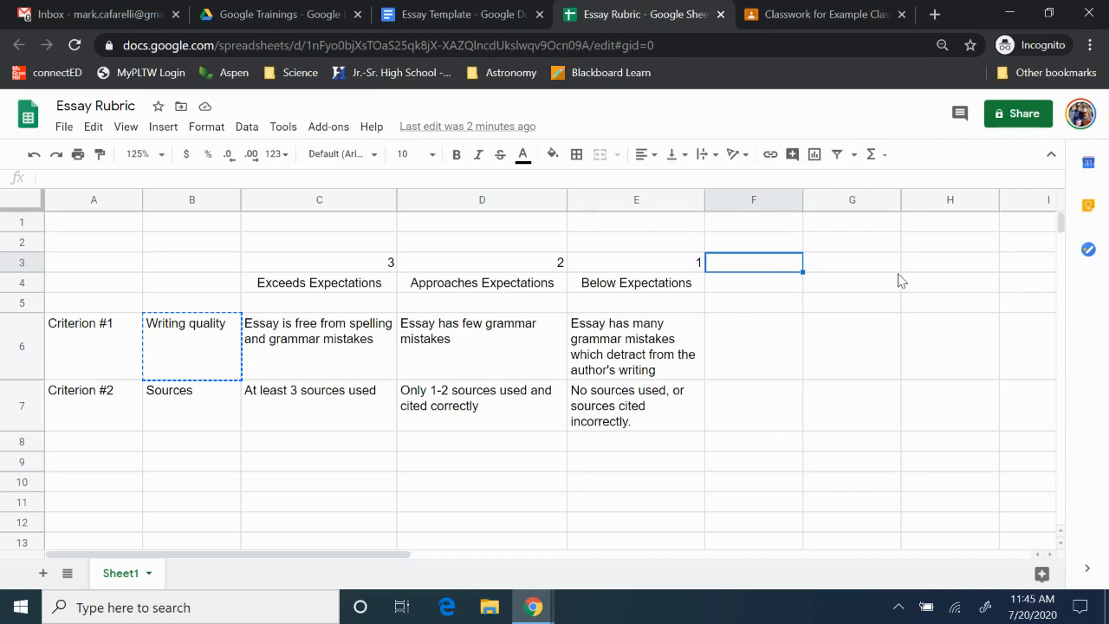
text(0)
key(Return)
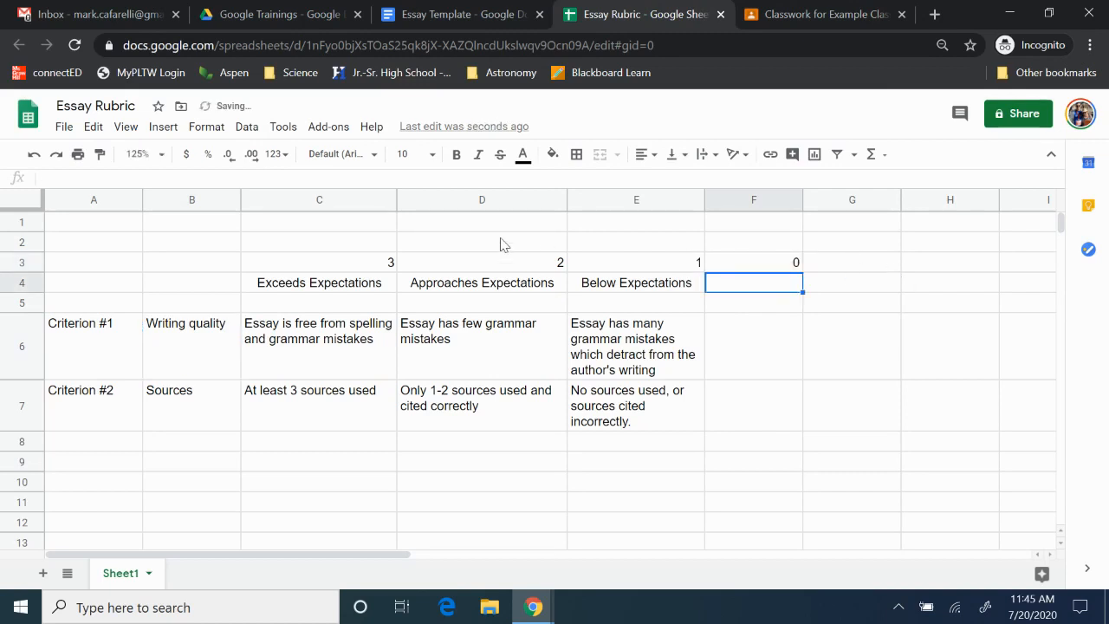
Step: Try an extra point value in B3, undo it, and clear both B3 and F3
click(182, 265)
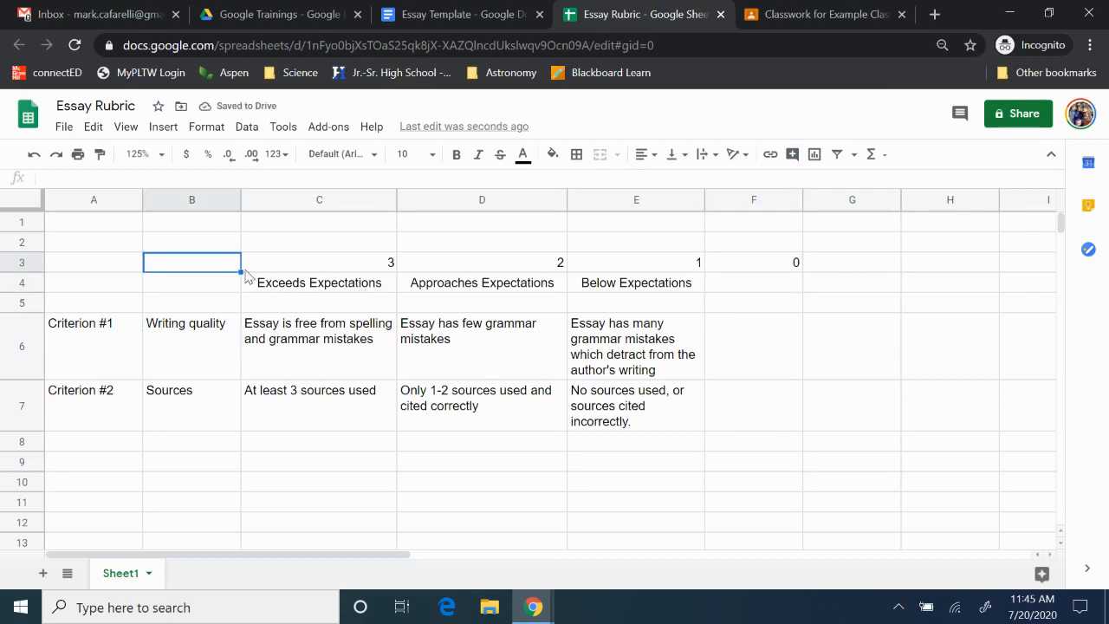
text(44)
key(Return)
key(ctrl+z)
key(Delete)
key(Right)
key(Right)
key(Right)
key(Right)
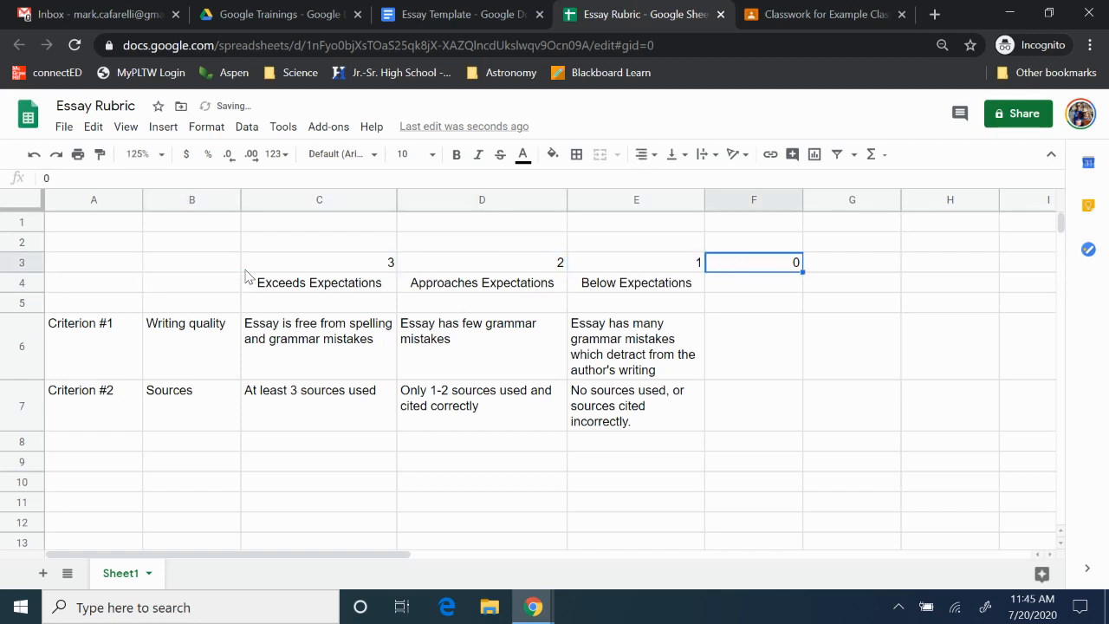
key(Delete)
key(Left)
key(Left)
key(Left)
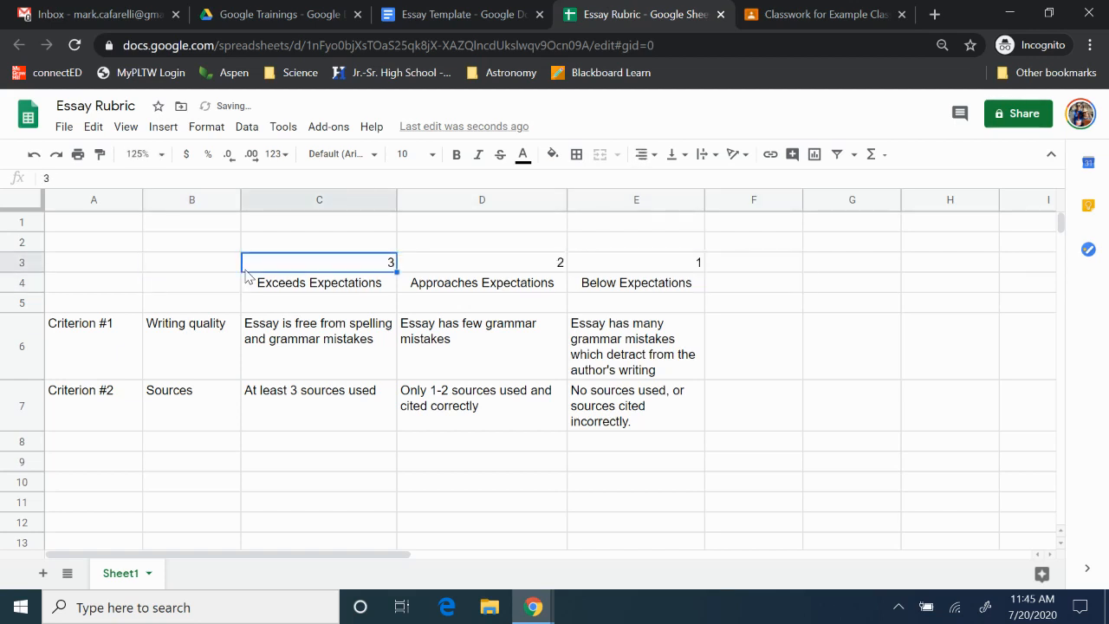
Step: Set the Writing quality criterion's first level to 3 points and copy "Exceeds Expectations" from the spreadsheet into its level title
click(308, 351)
click(551, 350)
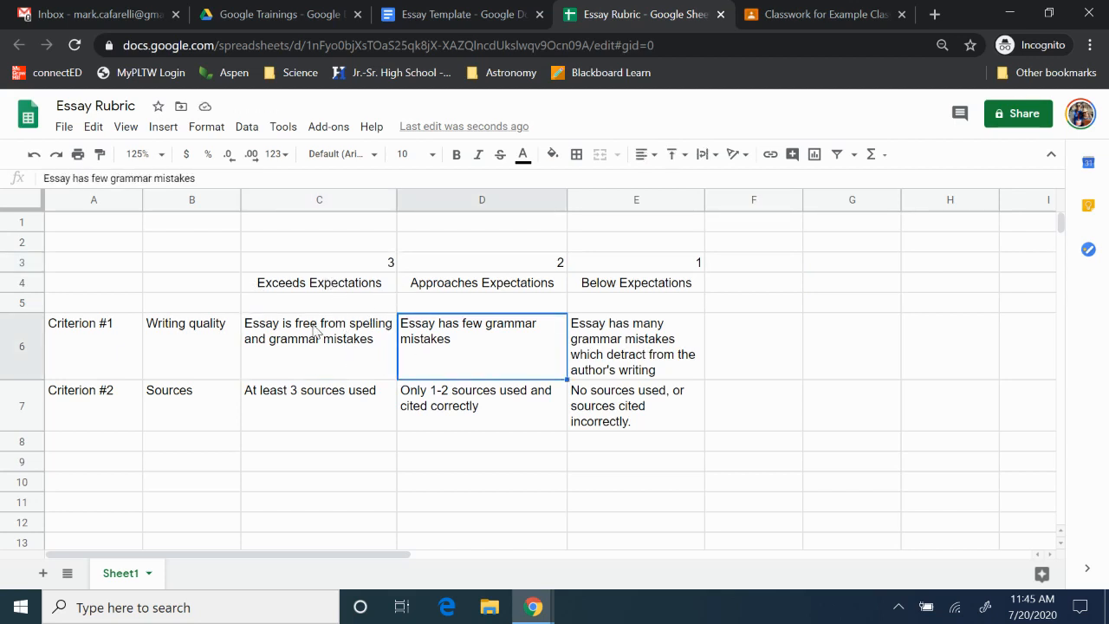
click(357, 288)
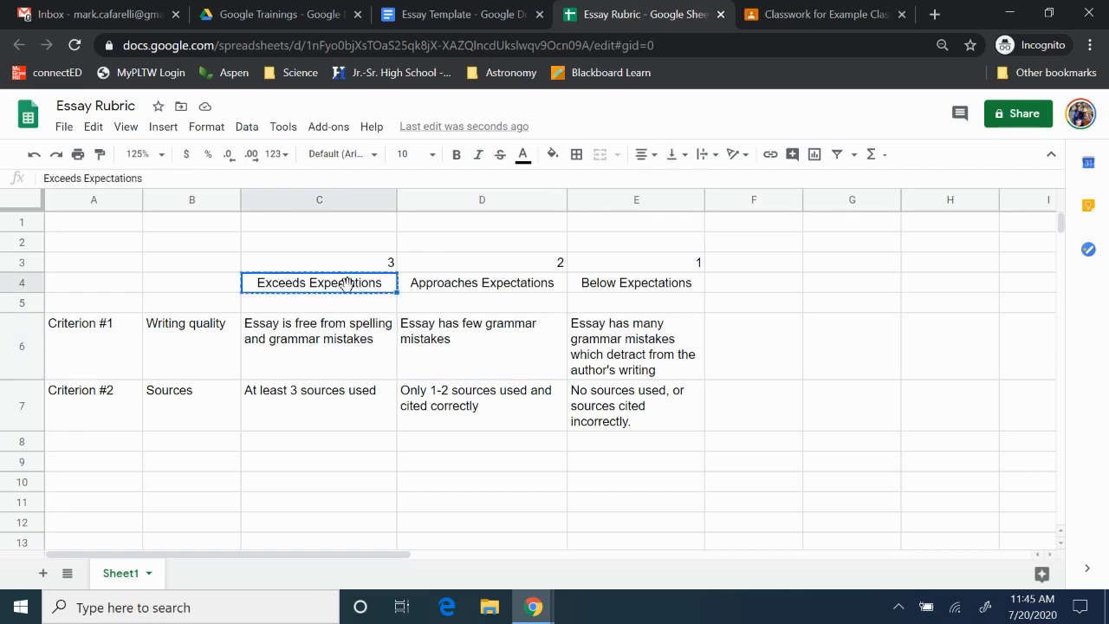
click(795, 11)
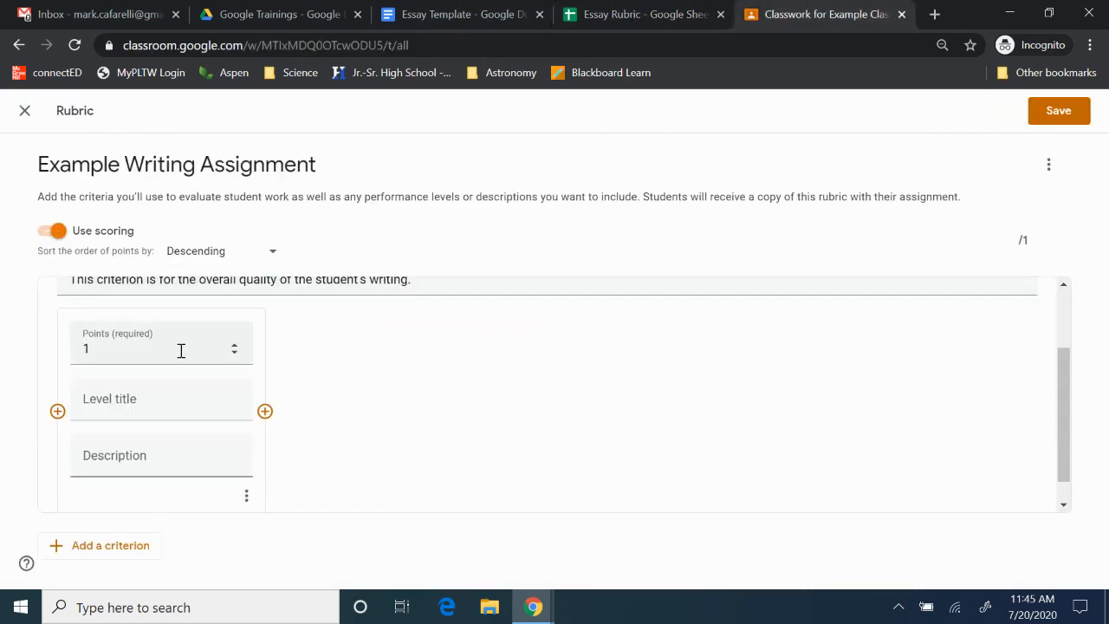
click(135, 350)
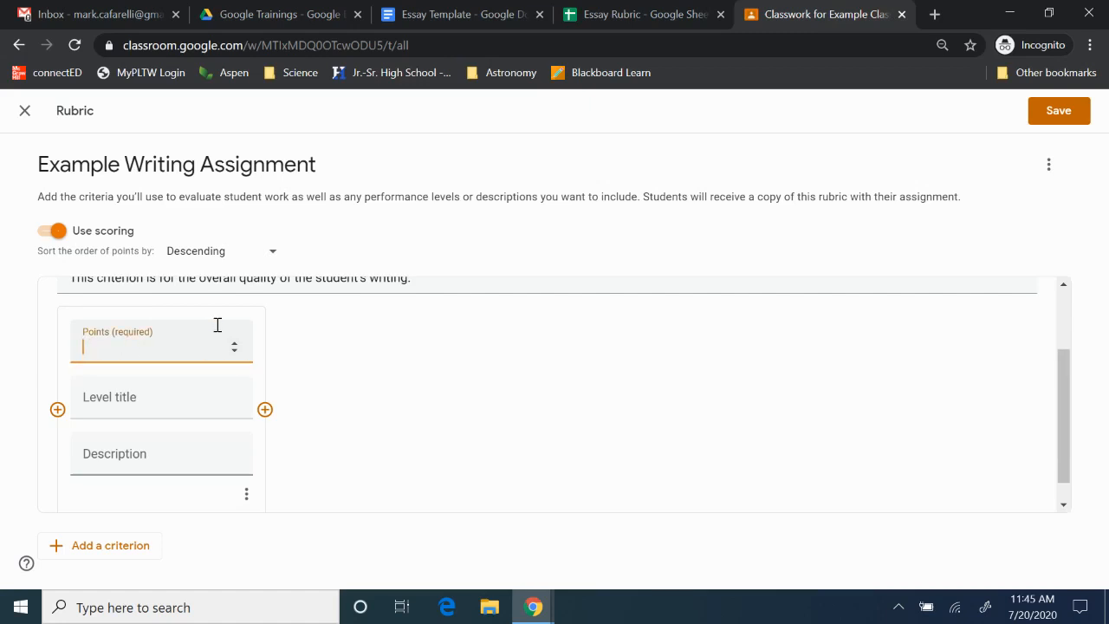
click(165, 405)
click(139, 400)
key(ctrl+v)
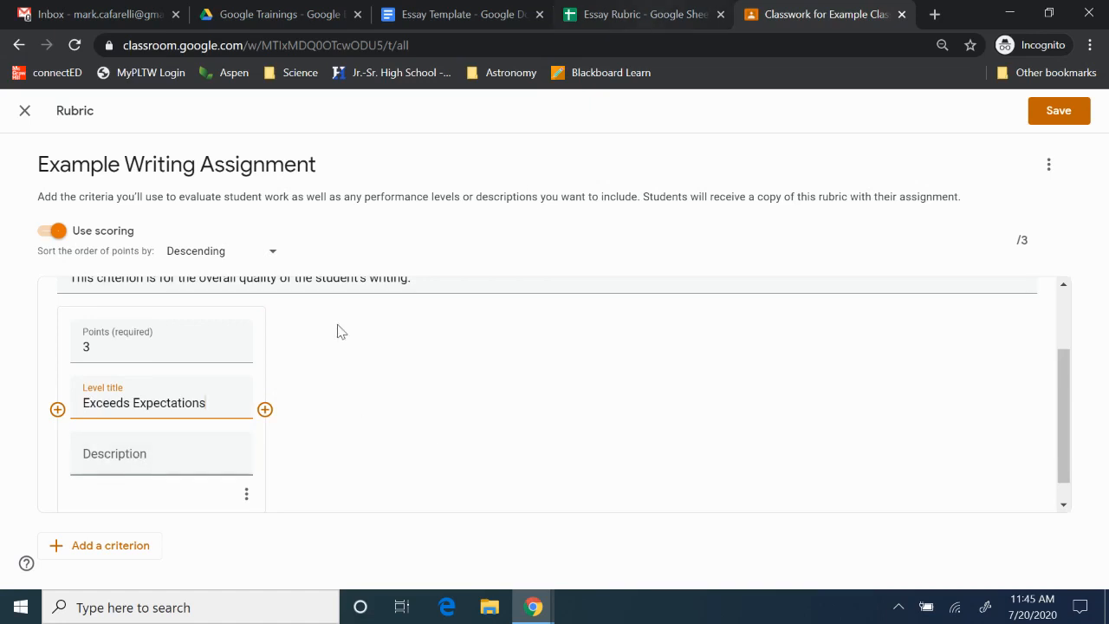
Step: Copy "Essay is free from spelling and grammar mistakes" from the spreadsheet into the Exceeds Expectations level's description in Classroom
click(601, 10)
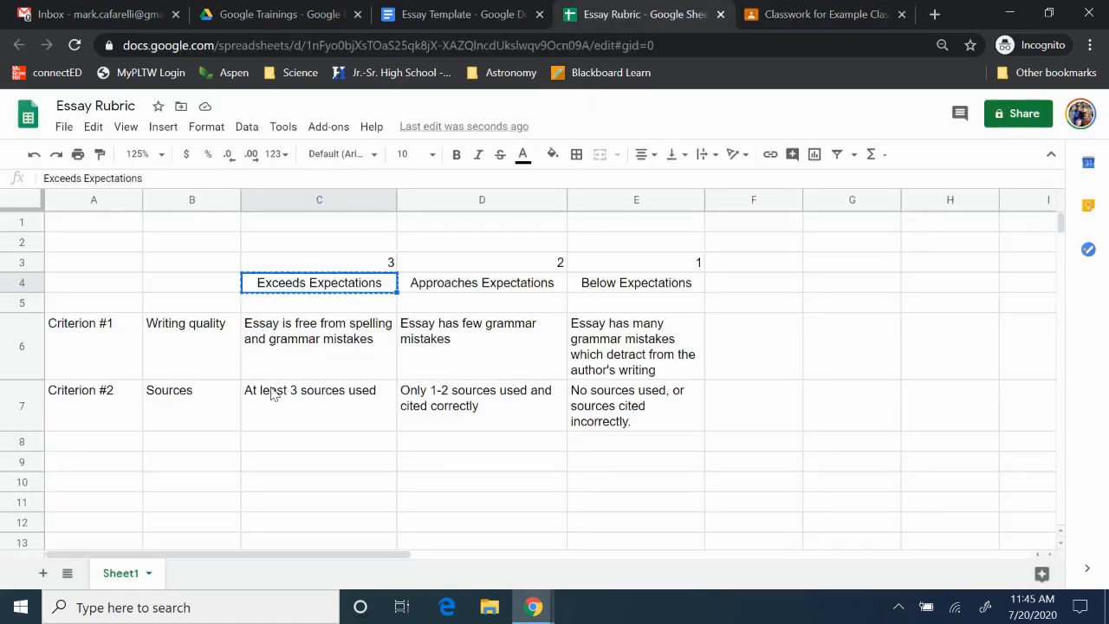
click(249, 355)
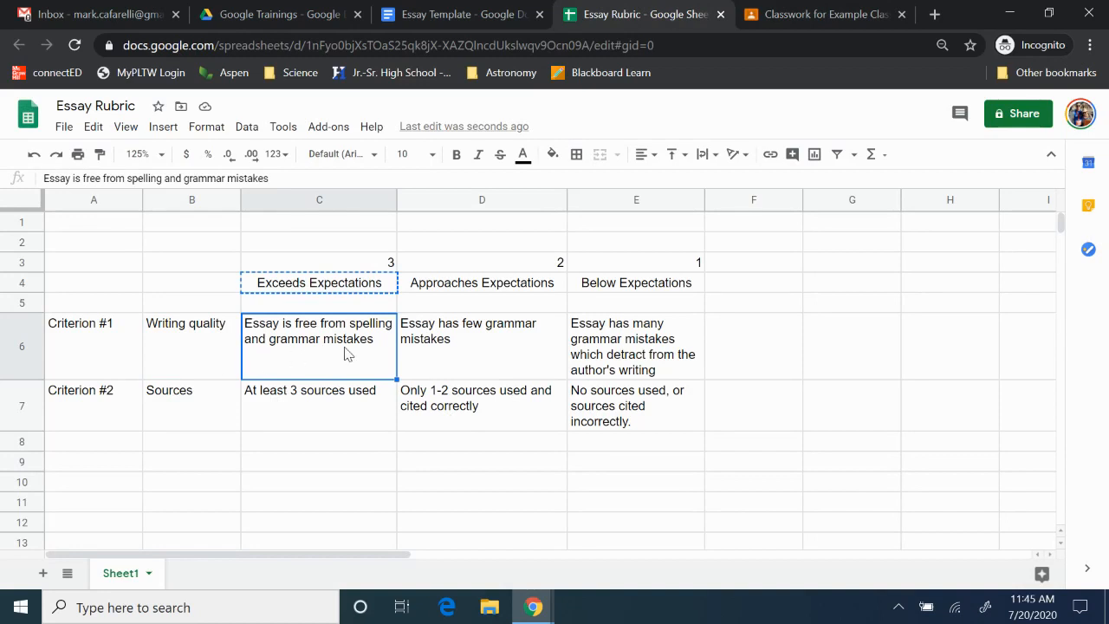
key(ctrl+c)
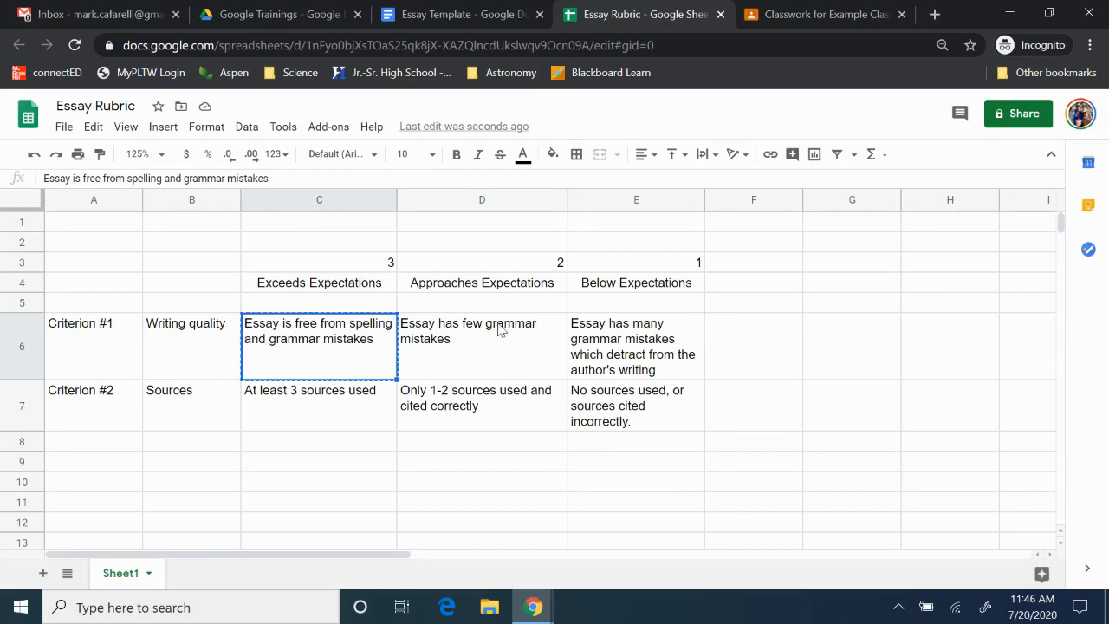
click(805, 12)
click(152, 475)
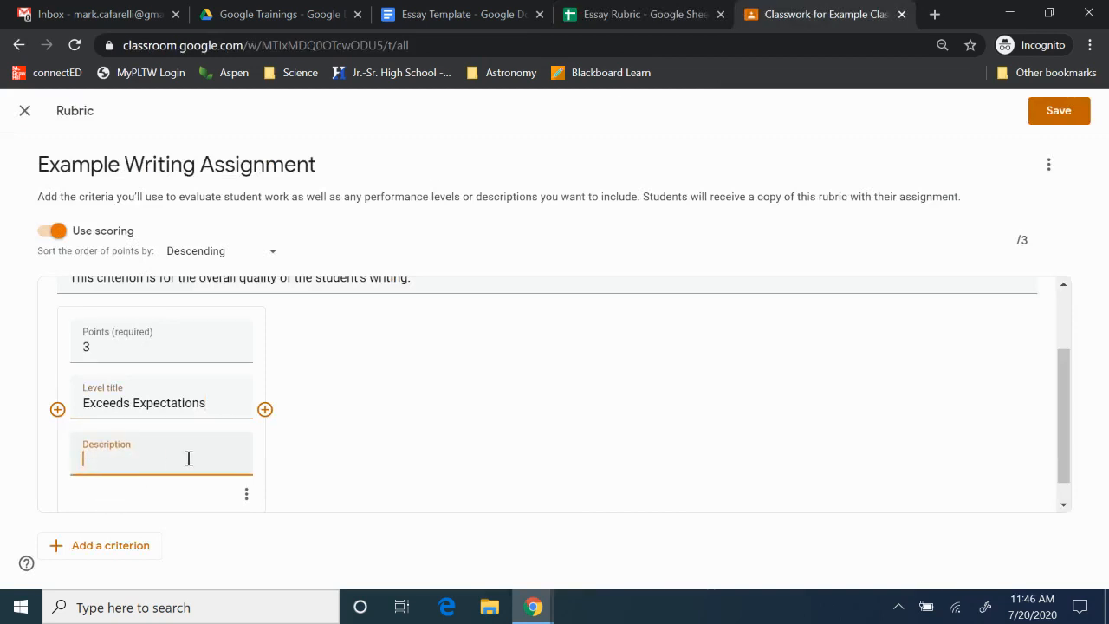
key(ctrl+v)
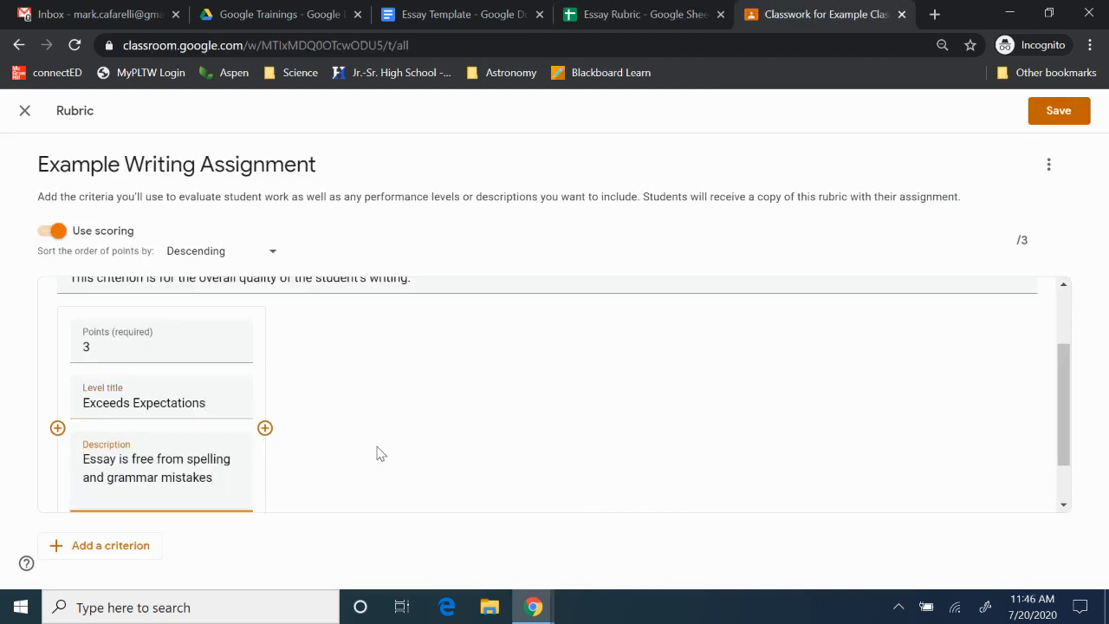
click(377, 453)
Step: Add two more performance levels to the Writing quality criterion after Exceeds Expectations
scroll(415, 429, up, 1)
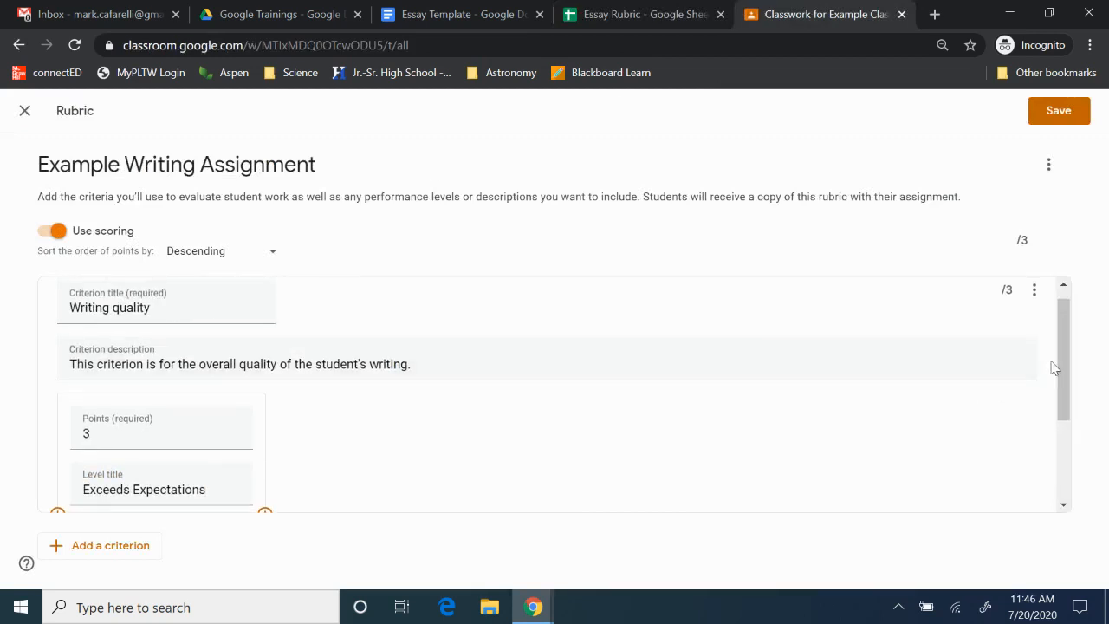
drag(1064, 357, 1069, 362)
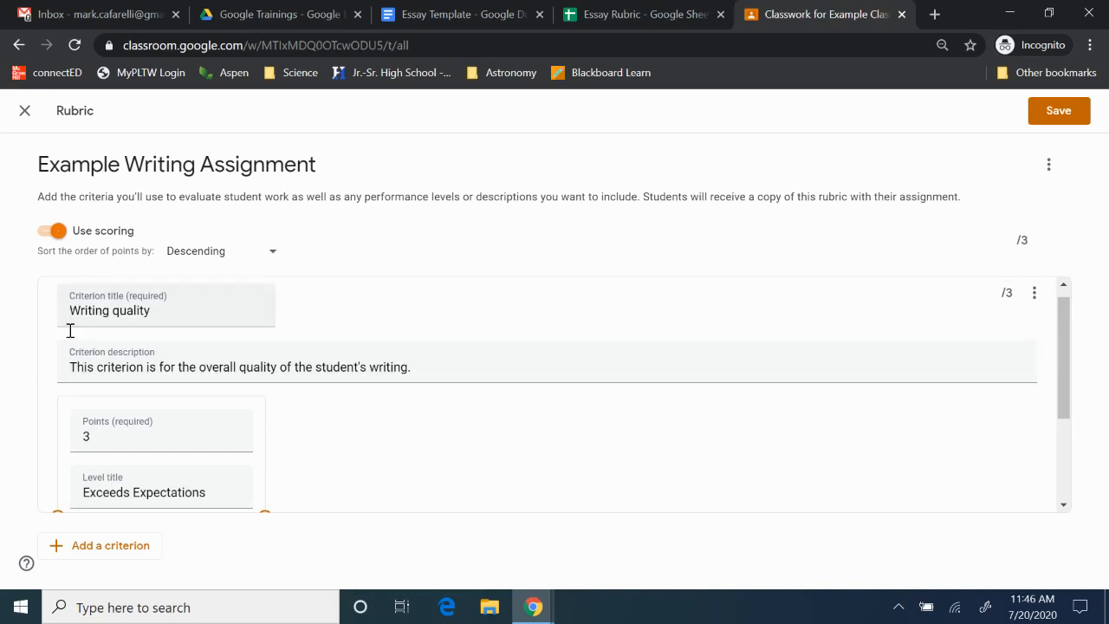
scroll(1001, 347, down, 1)
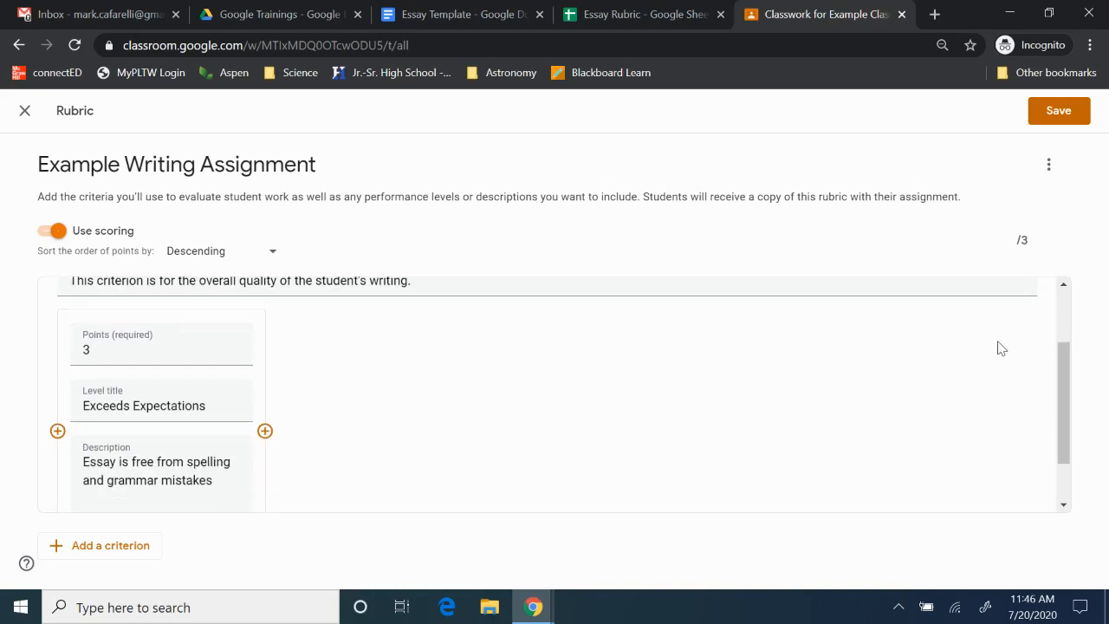
click(266, 433)
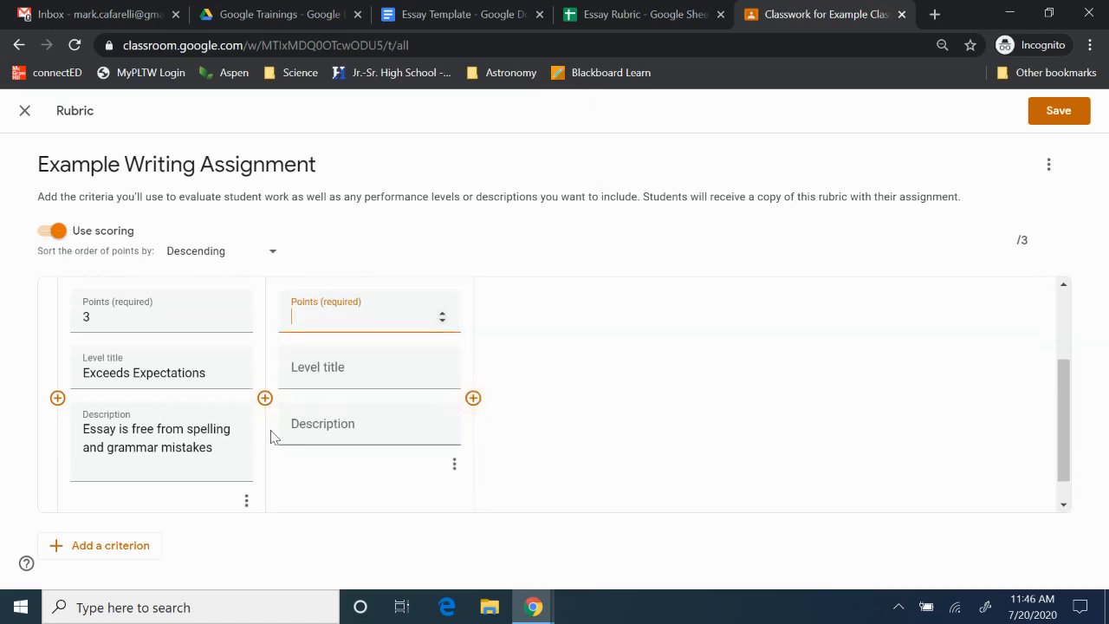
click(474, 398)
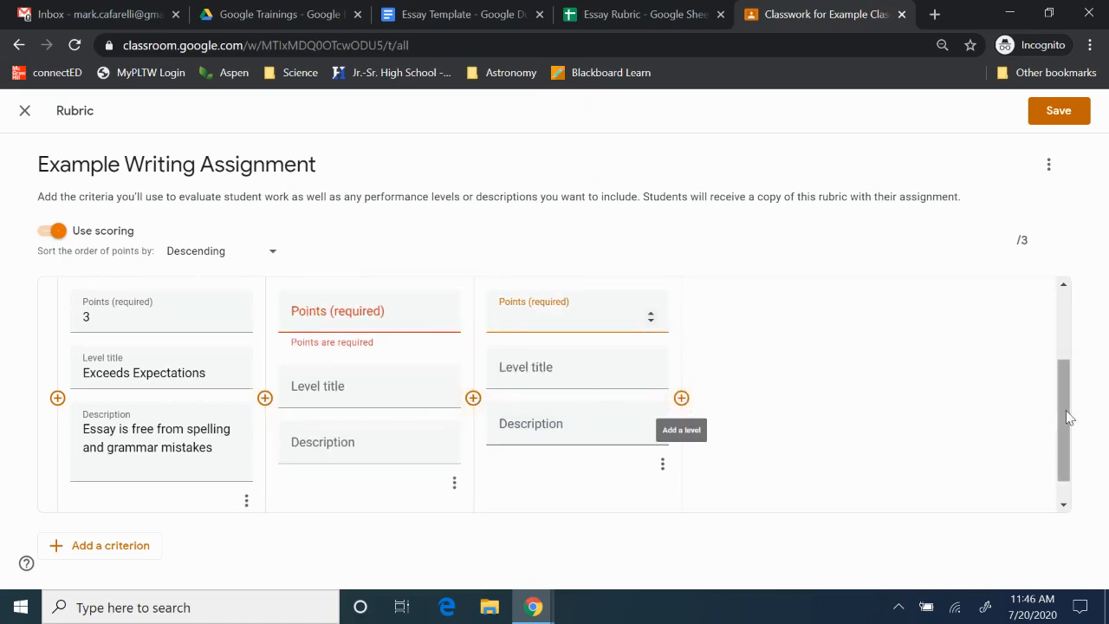
drag(1063, 418, 1060, 416)
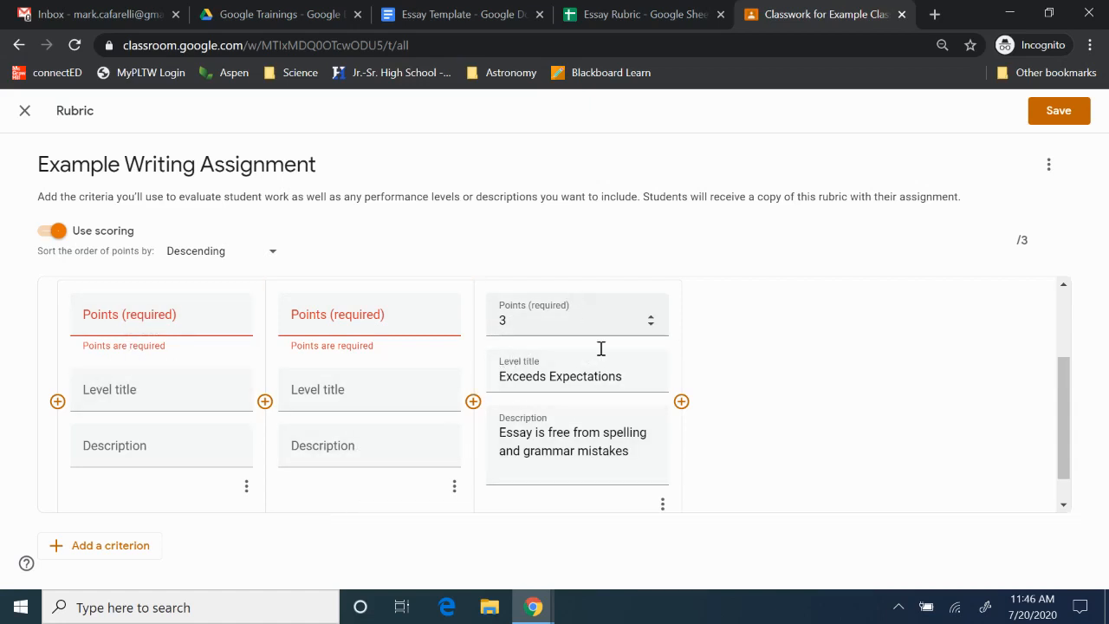
Step: Switch the rubric's point sort order to Ascending and back to Descending
scroll(604, 360, up, 1)
scroll(615, 377, down, 1)
click(247, 257)
click(234, 216)
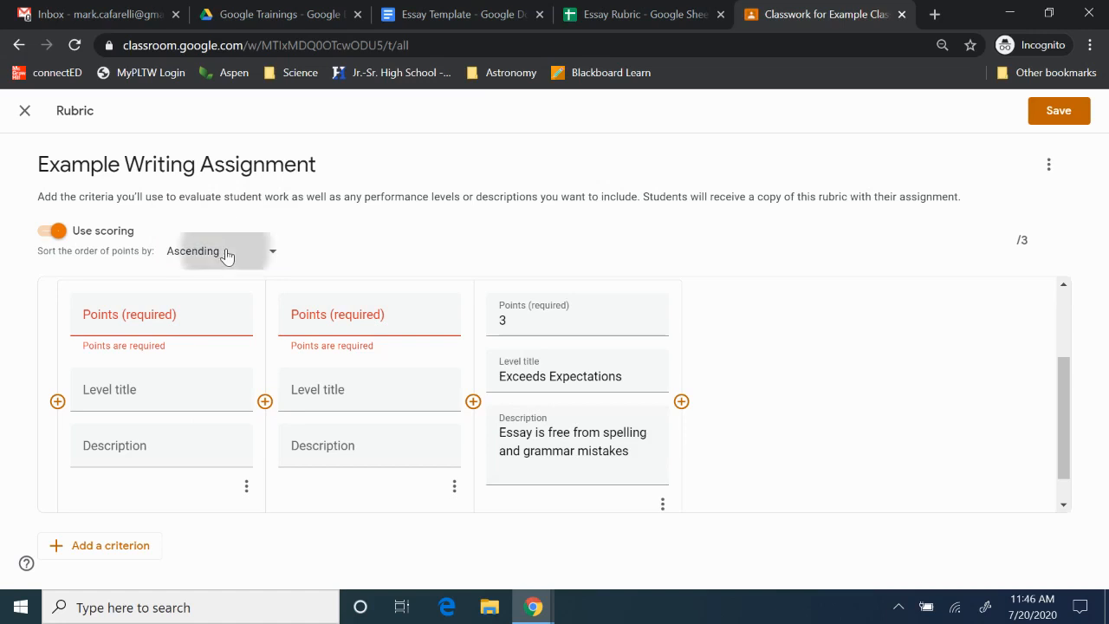
click(228, 252)
click(227, 293)
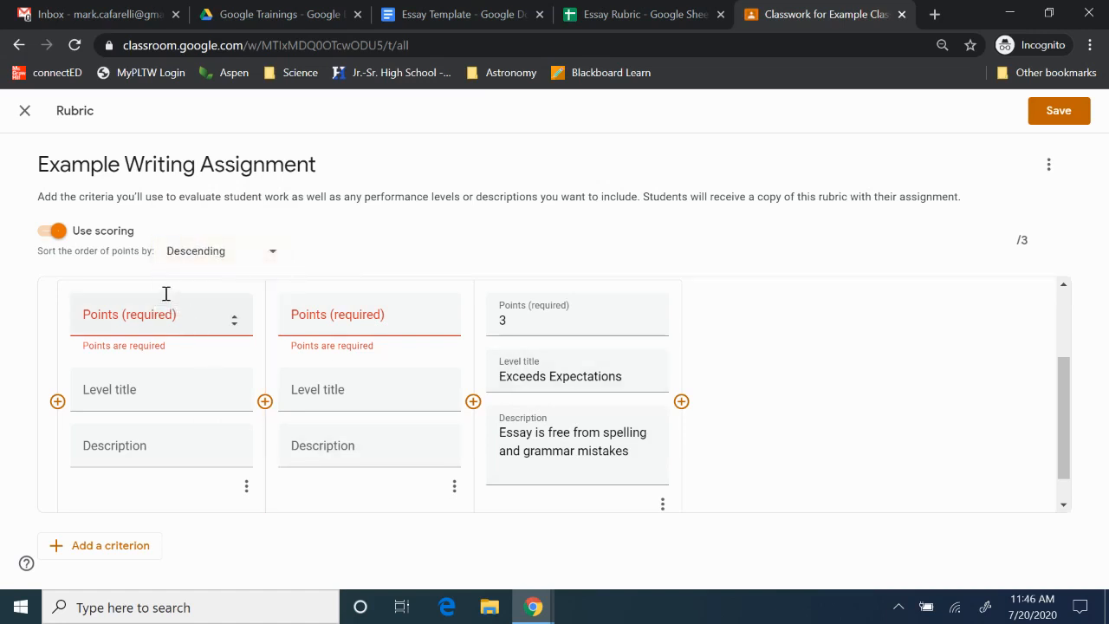
Step: Set the Writing quality criterion's first level to 3 points and copy the title "Exceeds Expectations" into it from the last level
scroll(182, 329, up, 1)
scroll(156, 399, down, 1)
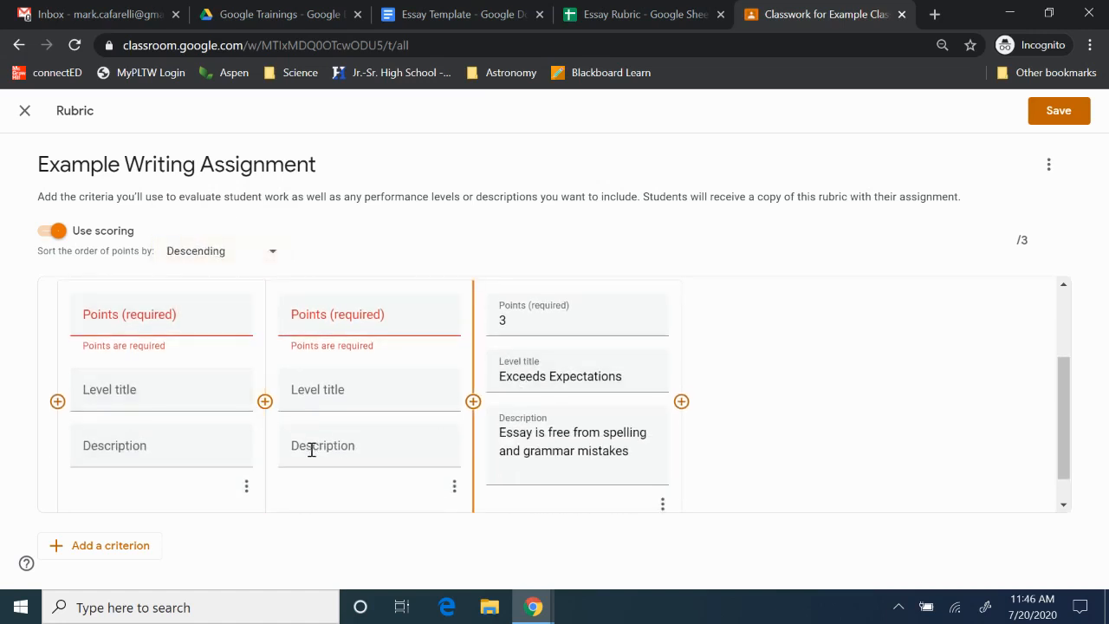
click(180, 321)
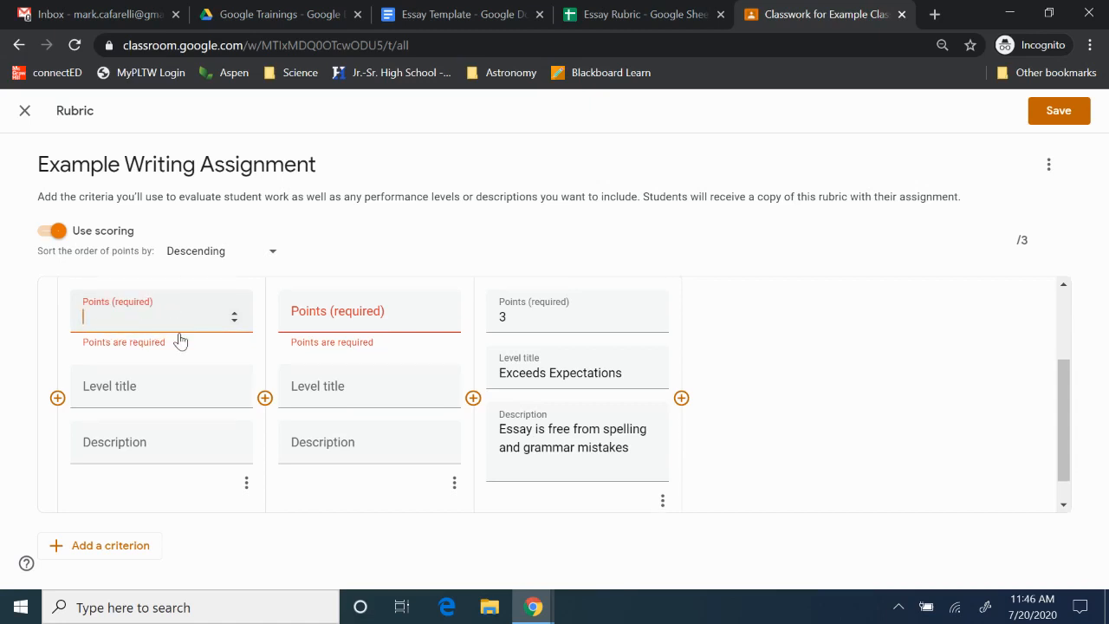
text(3)
click(611, 371)
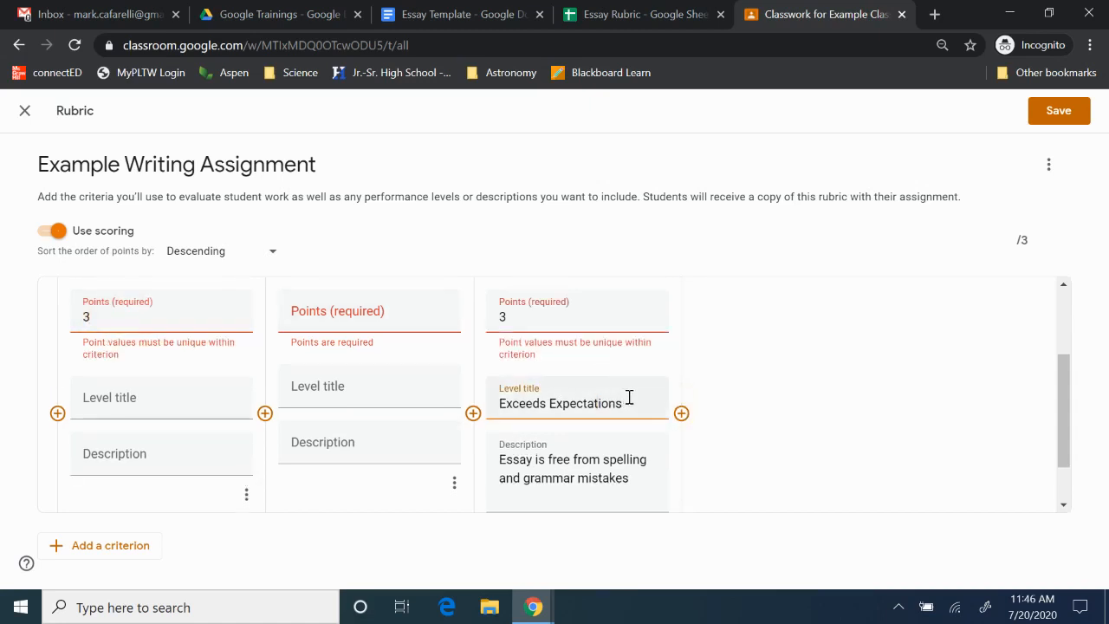
drag(629, 397, 485, 396)
key(ctrl+c)
click(157, 403)
key(ctrl+v)
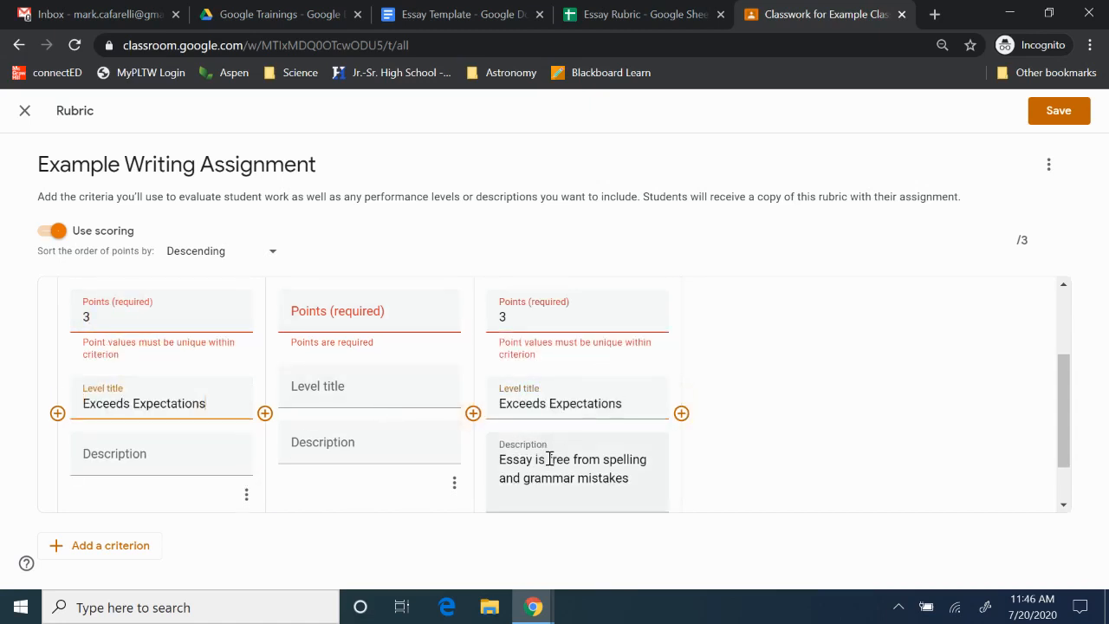
Step: Copy the description "Essay is free from spelling and grammar mistakes" from the last level into the first level
drag(644, 478, 477, 453)
key(ctrl+c)
click(203, 455)
key(ctrl+v)
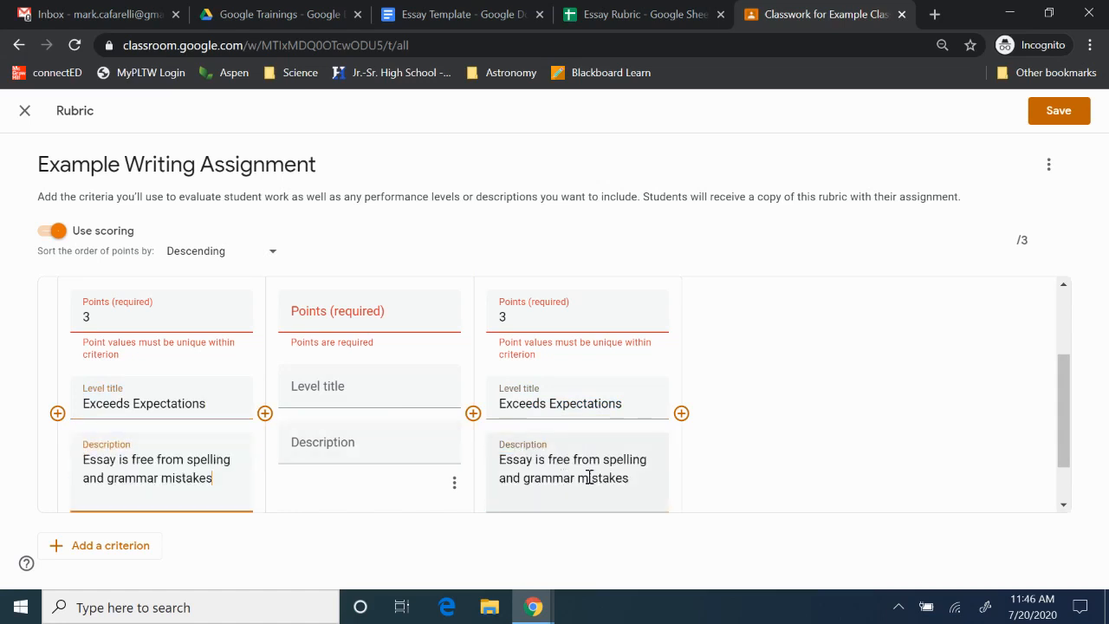
Step: Clear the description, level title and points of the Writing quality criterion's last level
drag(643, 478, 476, 450)
key(BackSpace)
click(632, 398)
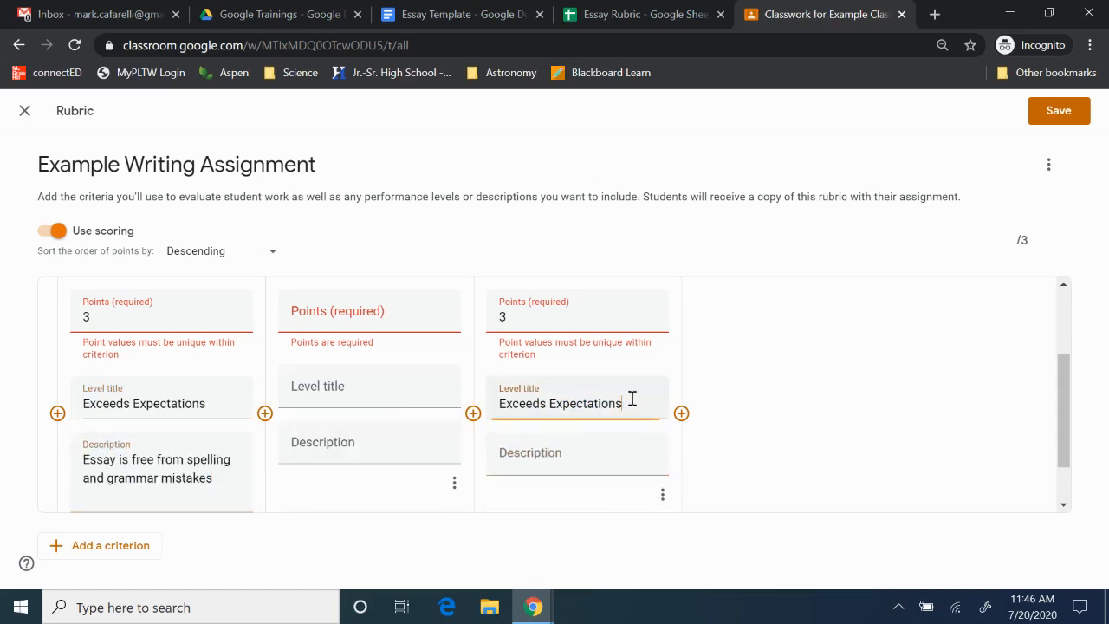
drag(632, 398, 487, 401)
key(BackSpace)
drag(532, 318, 483, 320)
key(BackSpace)
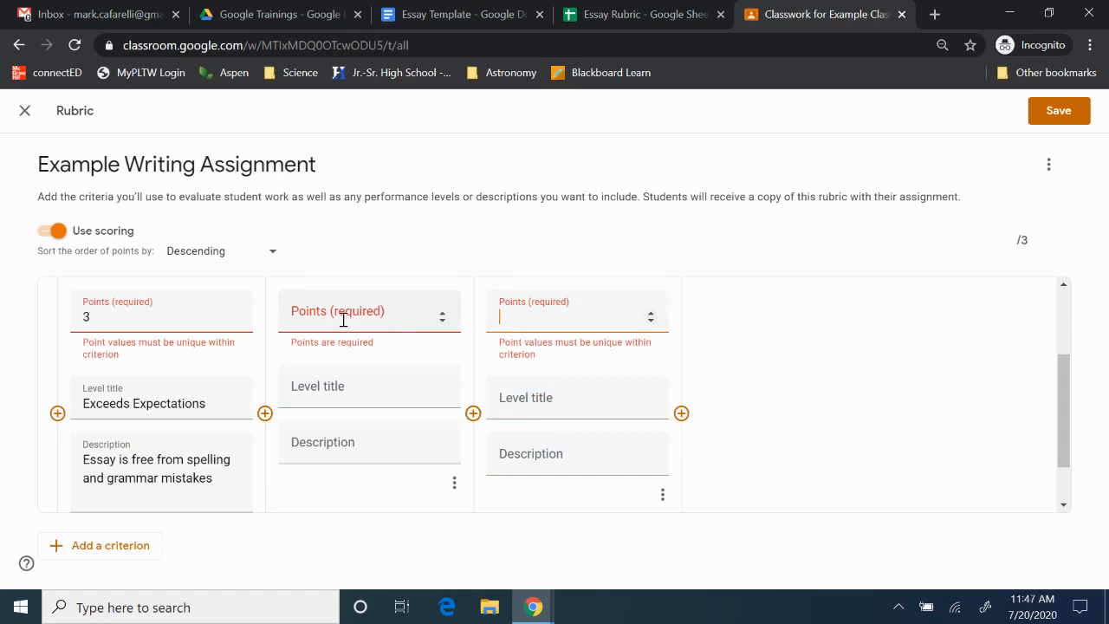
Step: Set the Writing quality criterion's middle level to 2 points and its last level to 1 point
click(343, 319)
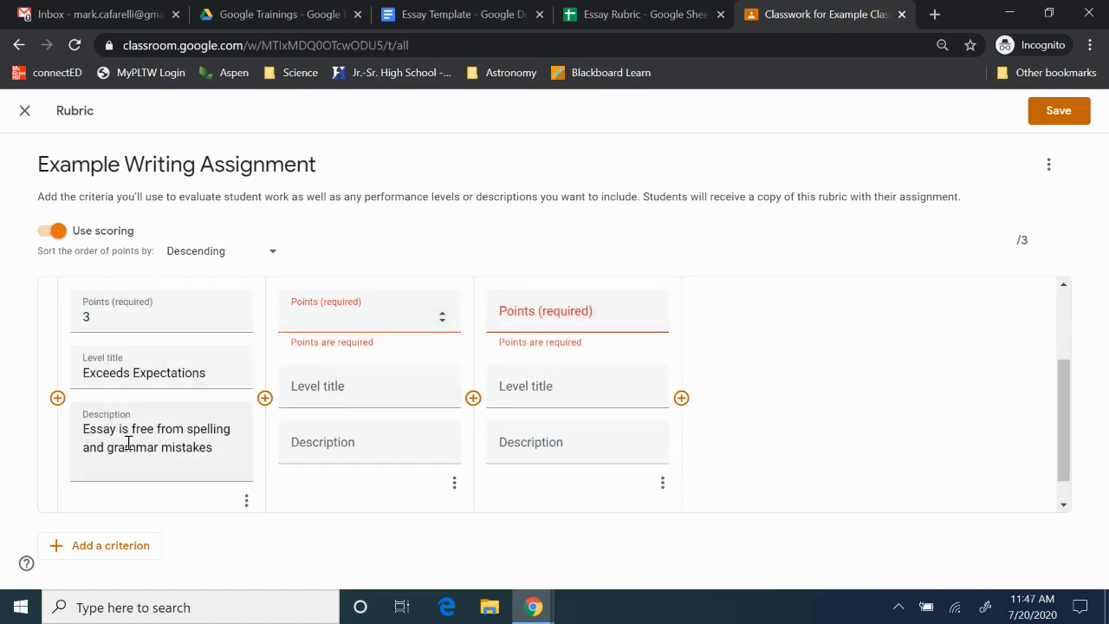
text(2)
click(564, 321)
text(1)
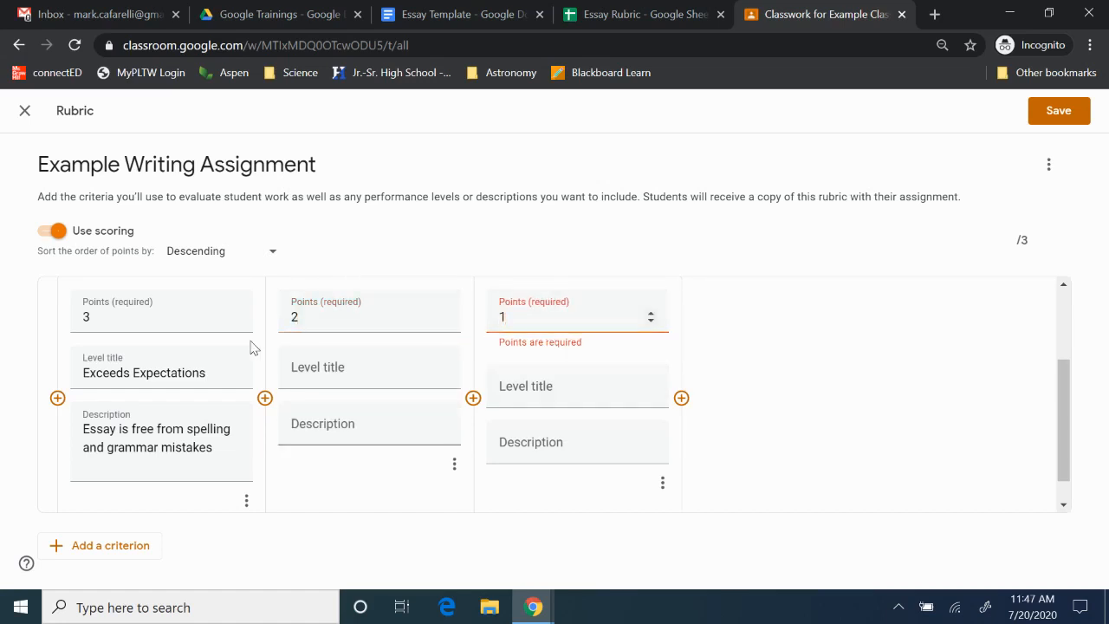
Step: Copy "Essay has few grammar mistakes" from the Essay Rubric spreadsheet into the 2-point level's description in Classroom
click(323, 371)
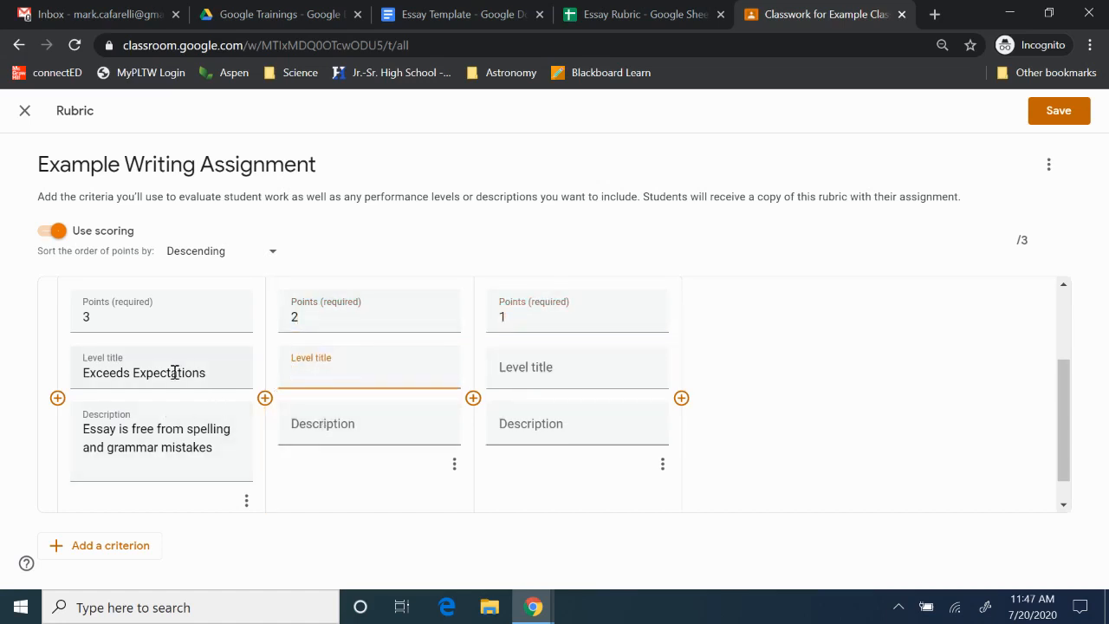
click(597, 13)
click(419, 374)
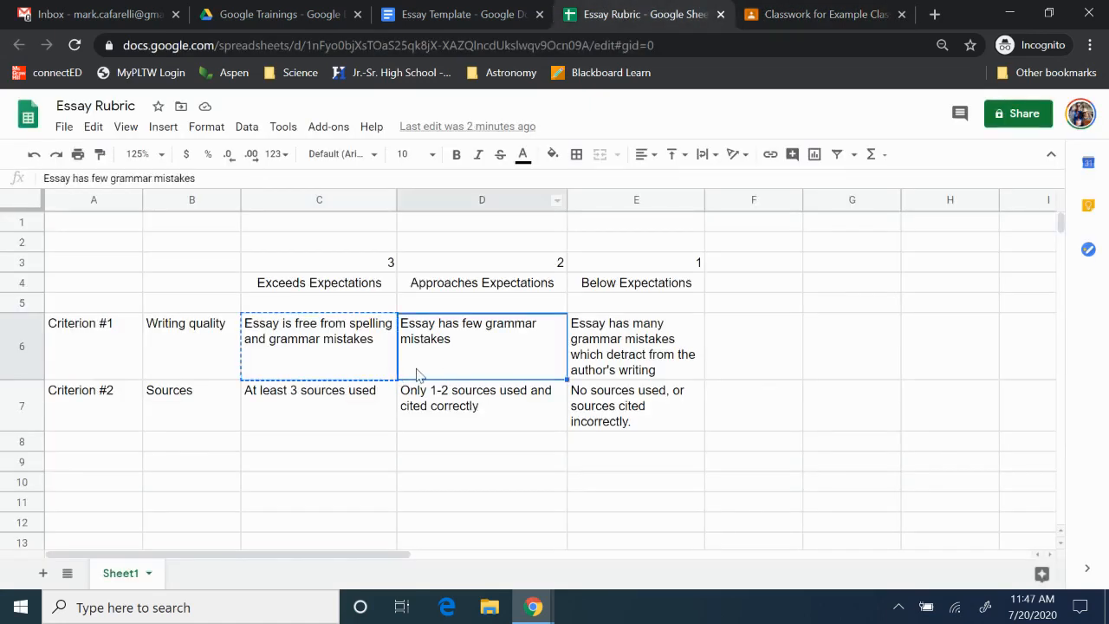
key(ctrl+c)
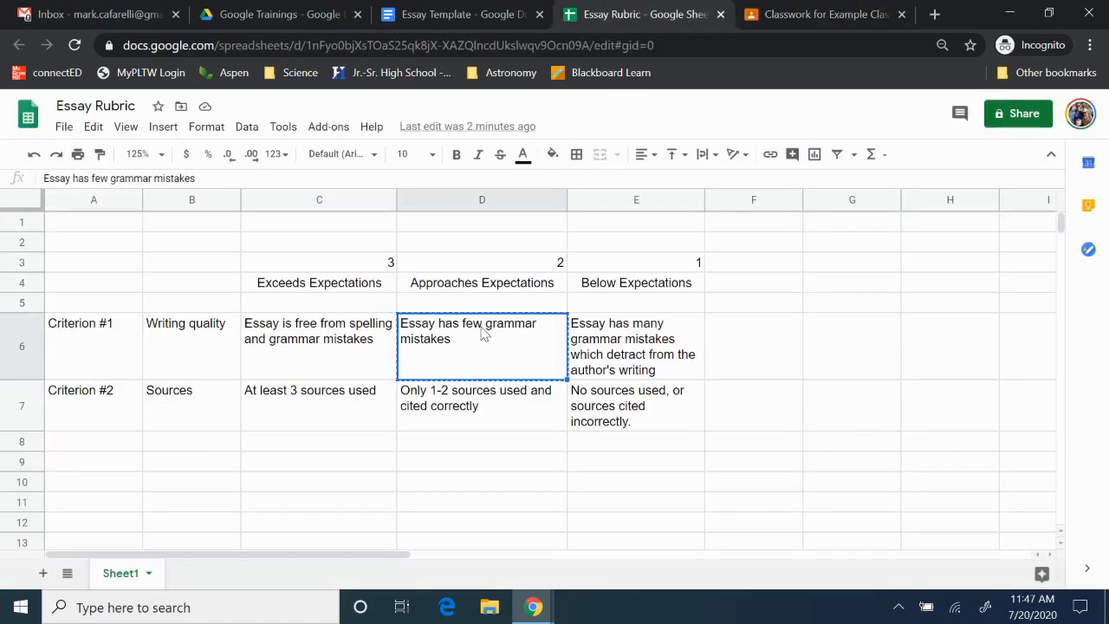
click(827, 14)
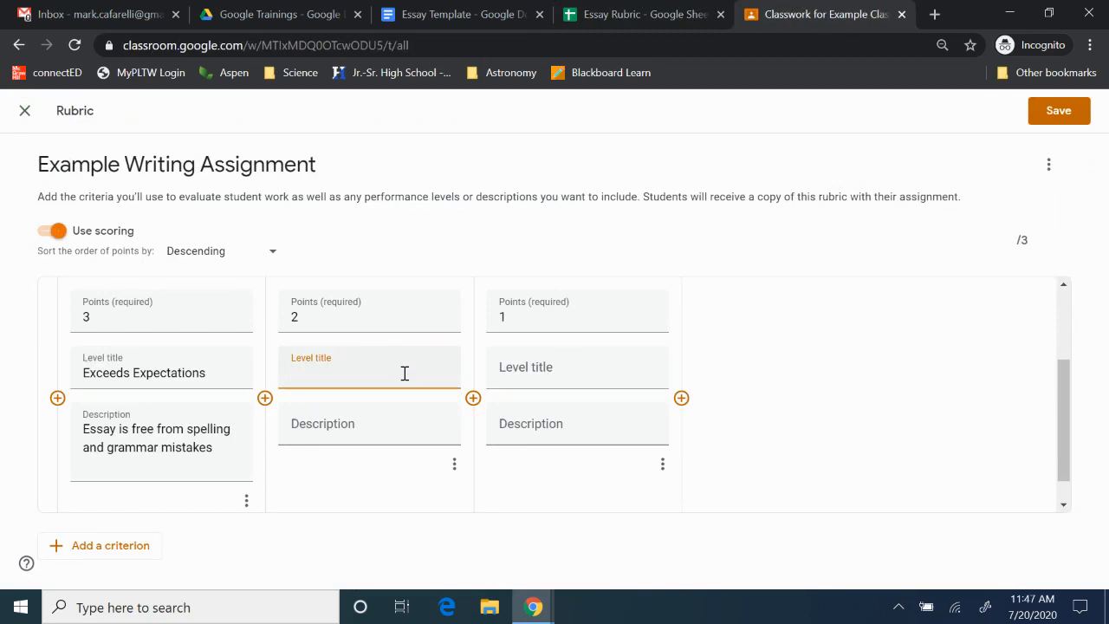
click(350, 423)
key(ctrl+v)
Step: Copy "Approaches Expectations" from the Essay Rubric spreadsheet into the 2-point level's title in Classroom
click(356, 372)
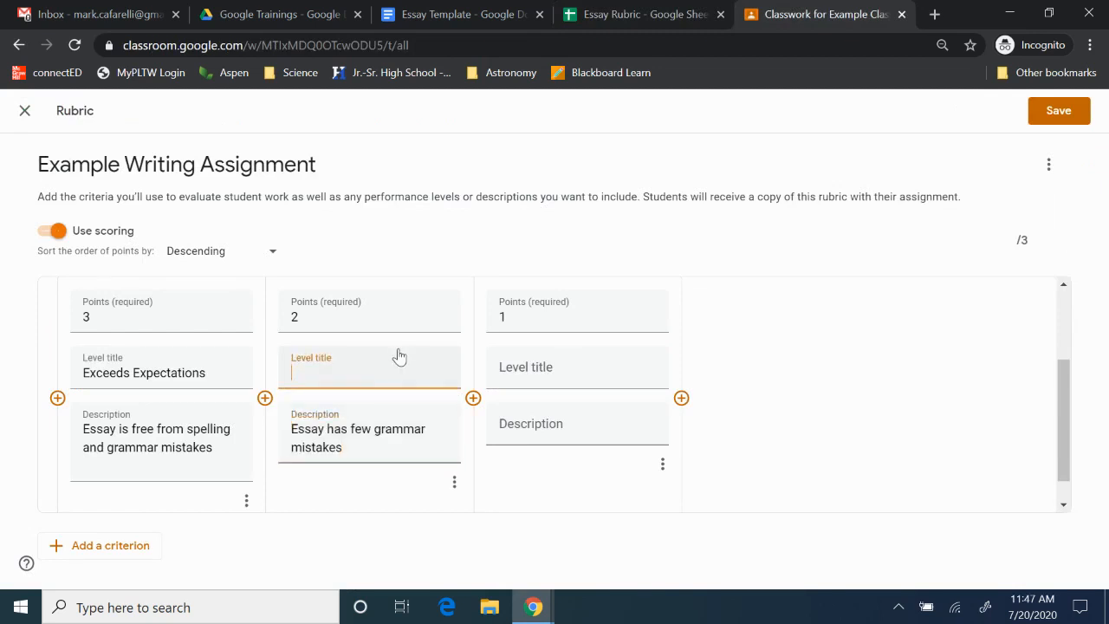
click(611, 14)
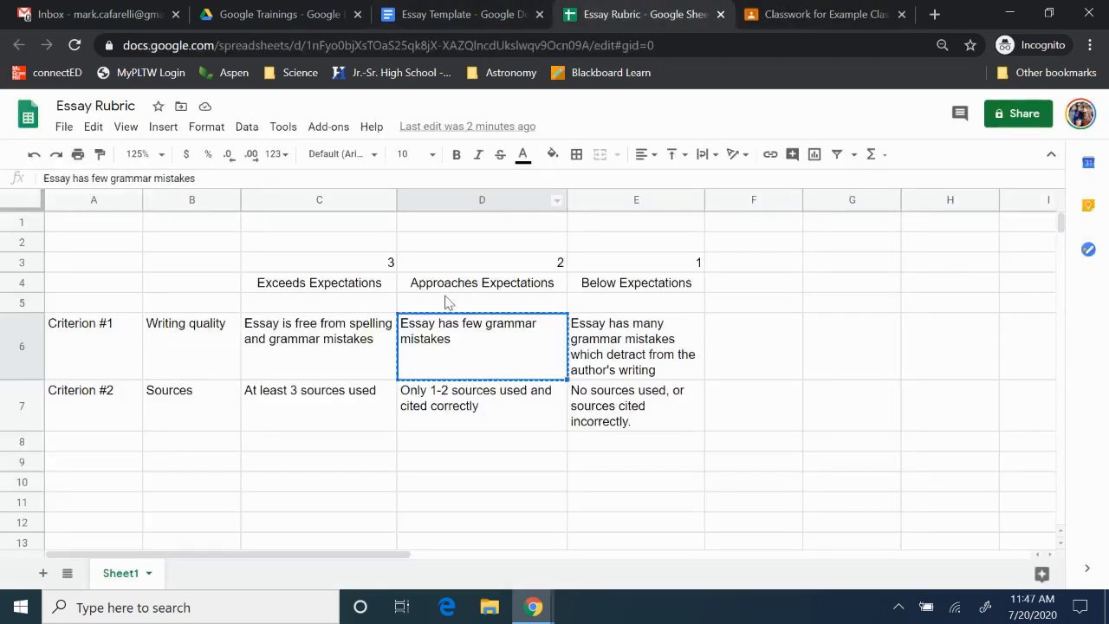
click(525, 282)
key(ctrl+c)
click(819, 14)
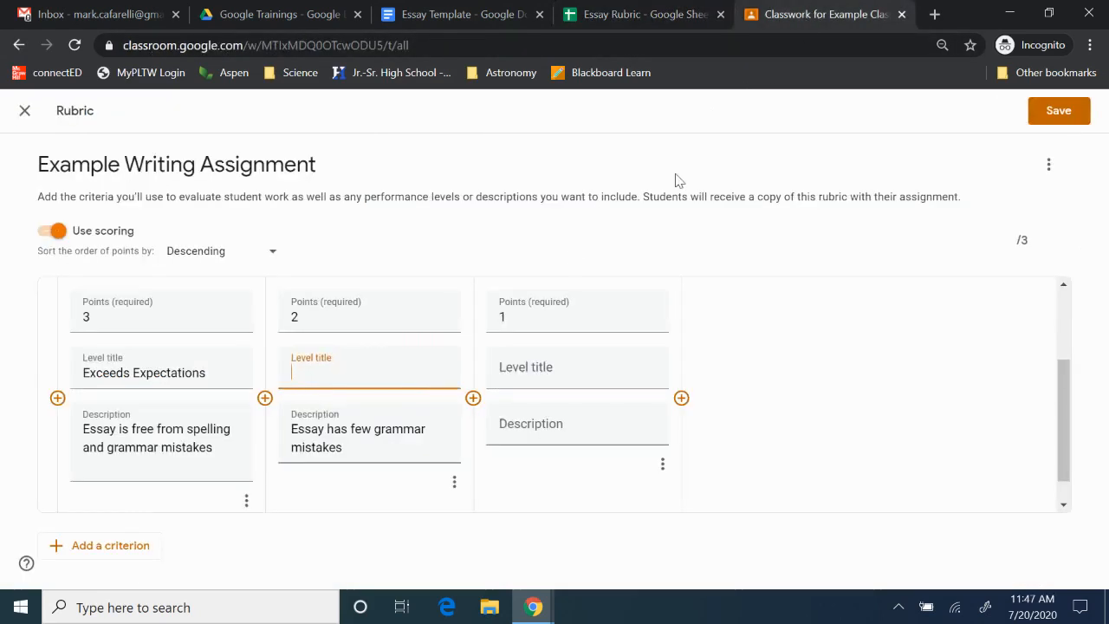
key(ctrl+v)
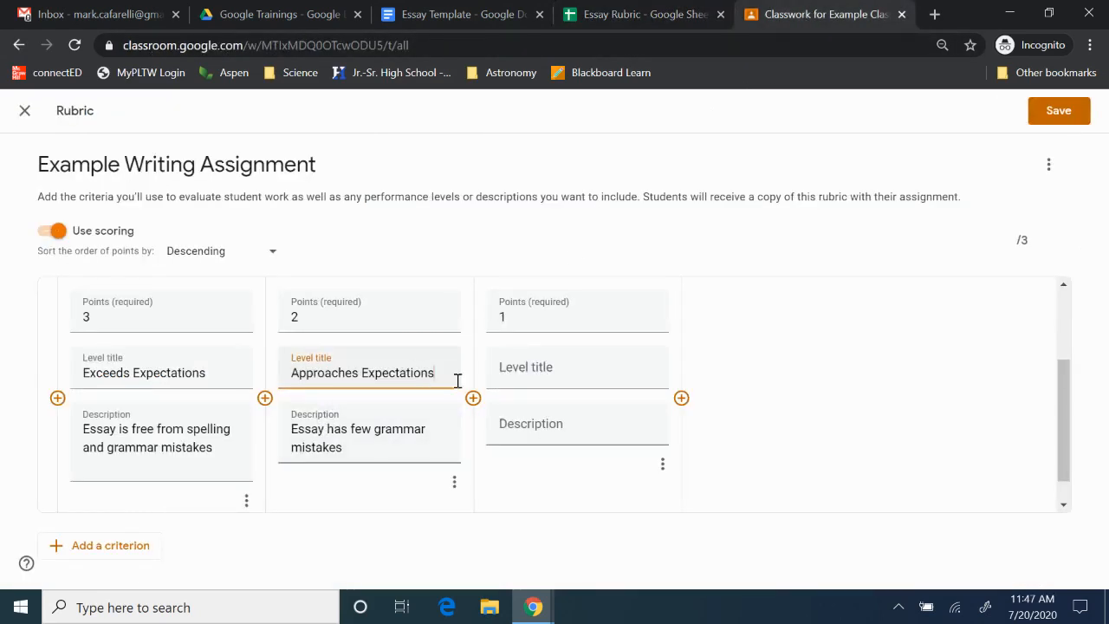
Step: Copy "Below Expectations" from the Essay Rubric spreadsheet into the 1-point level's title in Classroom
click(565, 370)
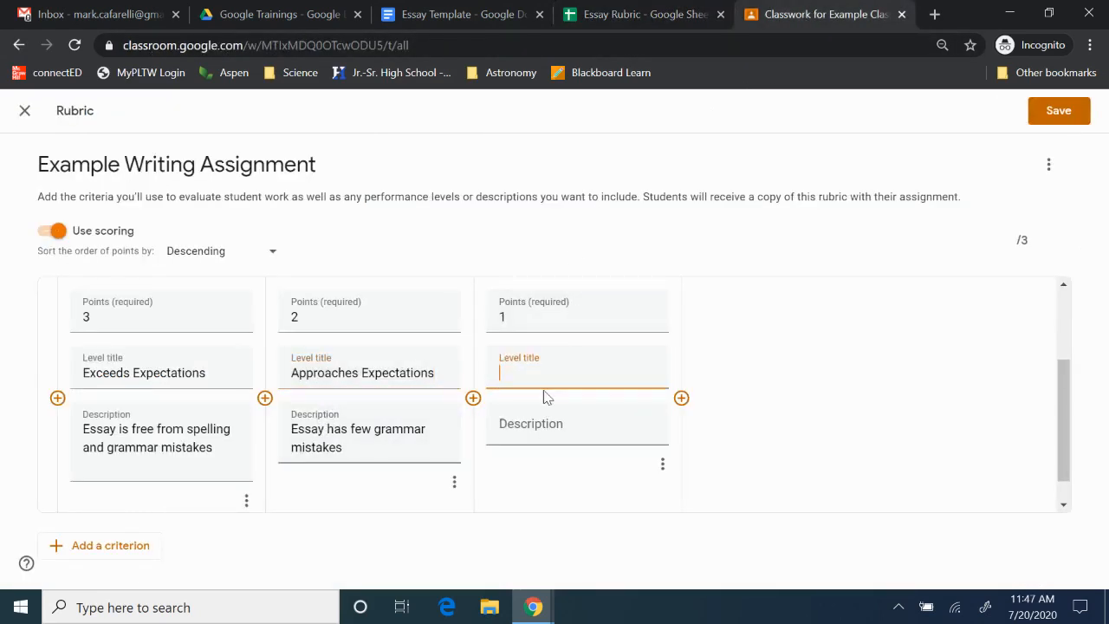
click(648, 10)
click(693, 291)
click(721, 290)
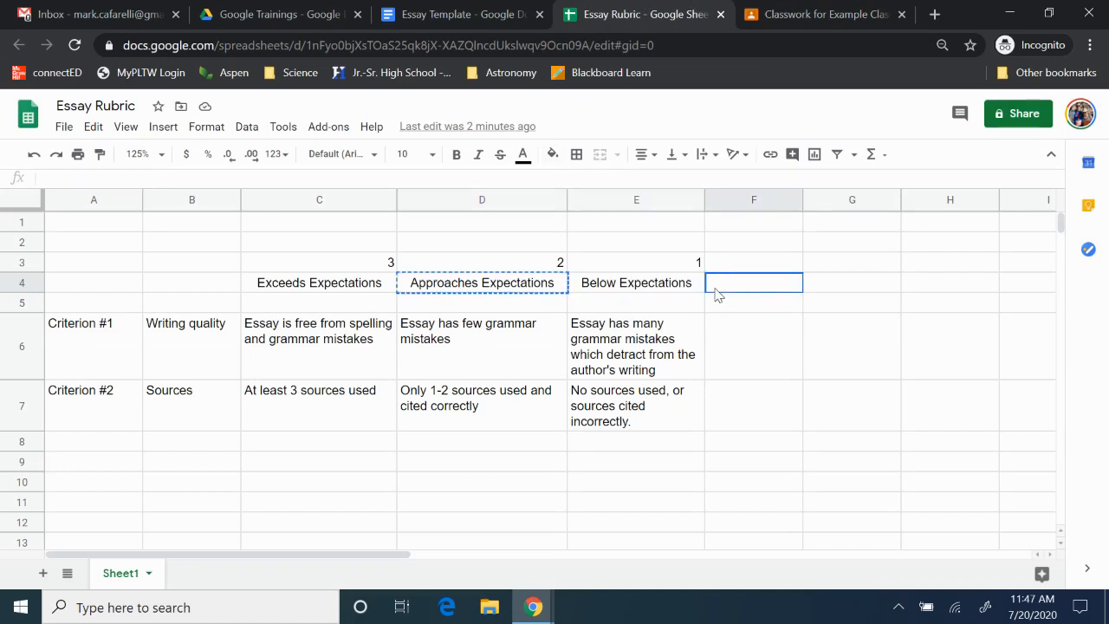
click(696, 269)
click(695, 281)
key(ctrl+c)
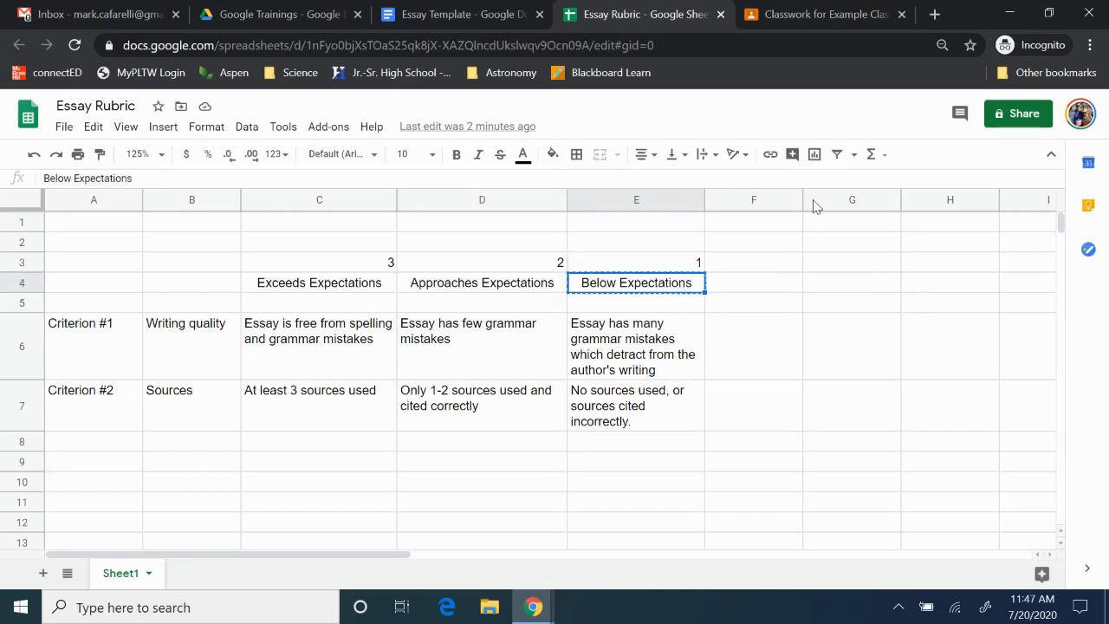
click(810, 12)
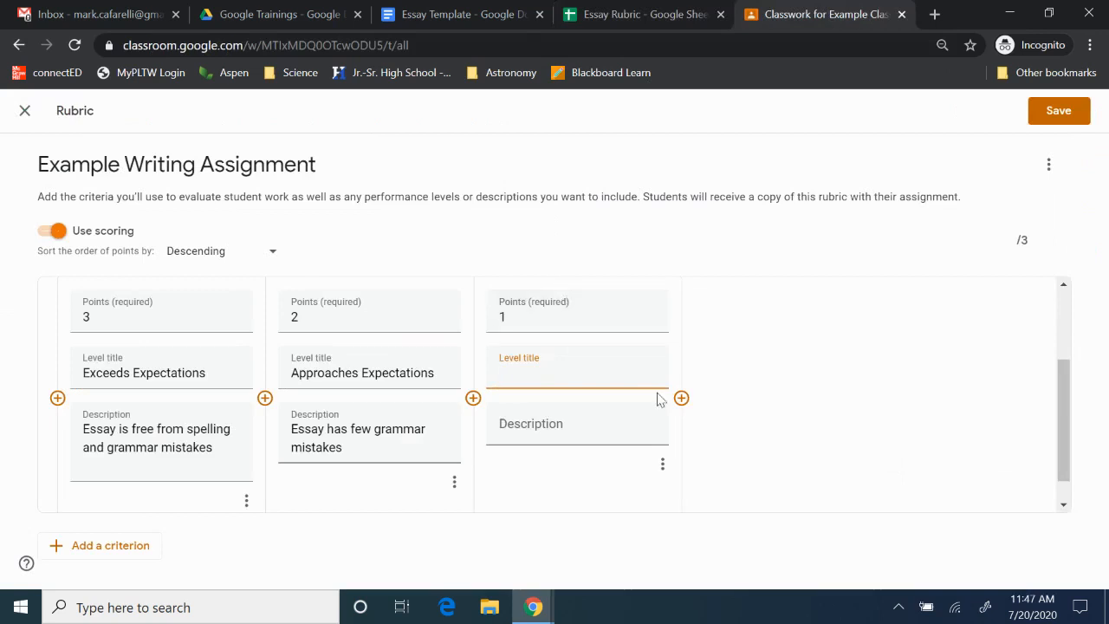
key(ctrl+v)
Step: Copy "Essay has many grammar mistakes which detract from the author's writing" from the spreadsheet into the Below Expectations level's description in Classroom
click(639, 16)
click(826, 283)
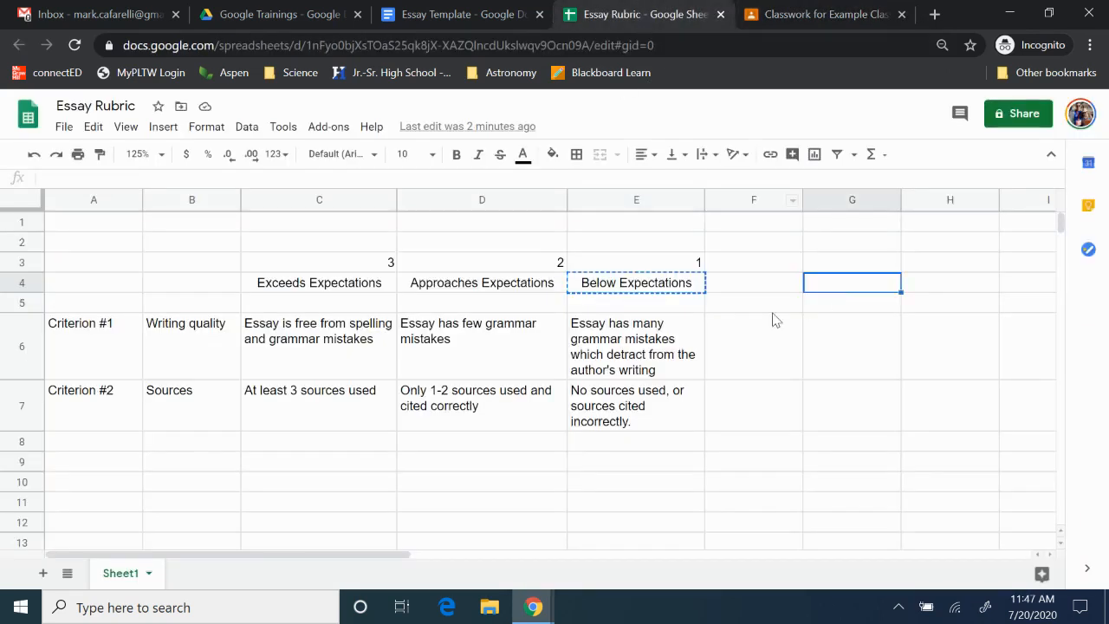
click(644, 366)
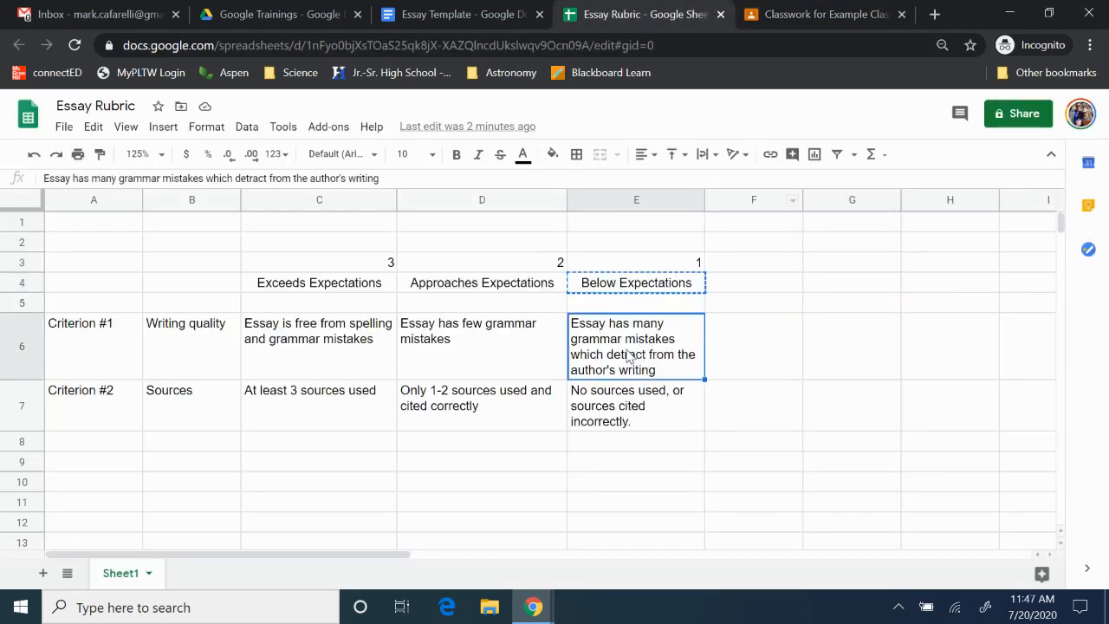
key(ctrl+c)
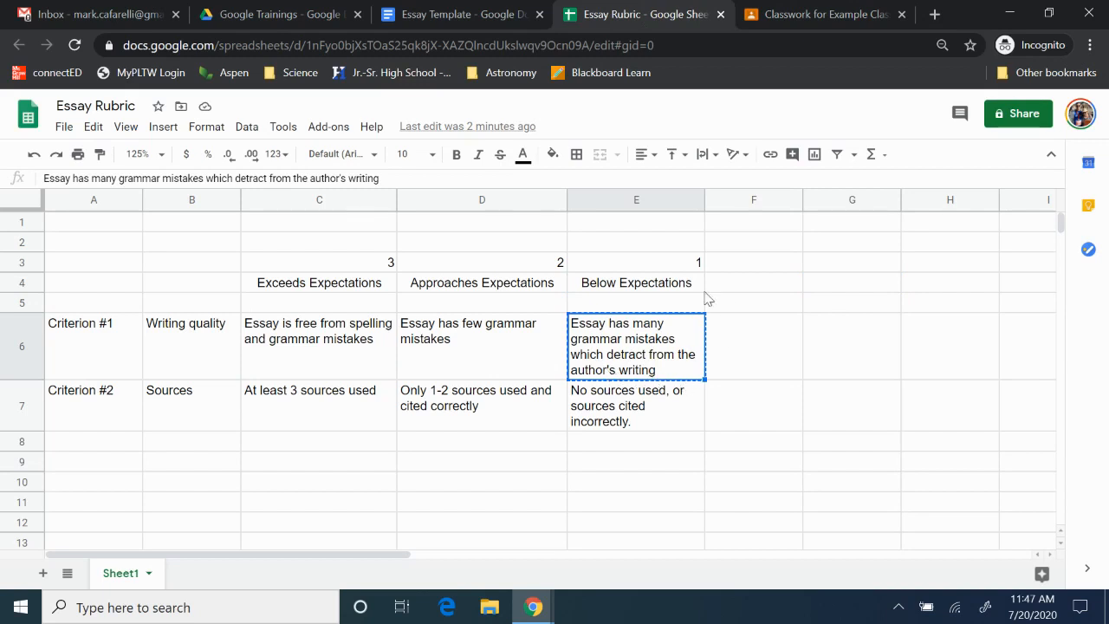
click(762, 12)
click(578, 429)
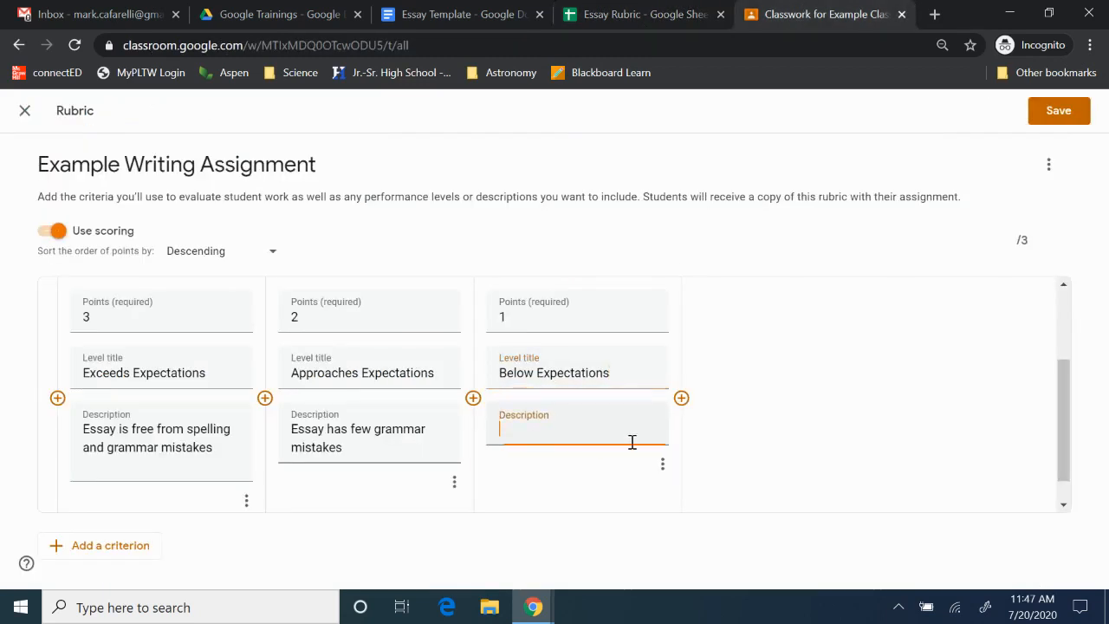
key(ctrl+v)
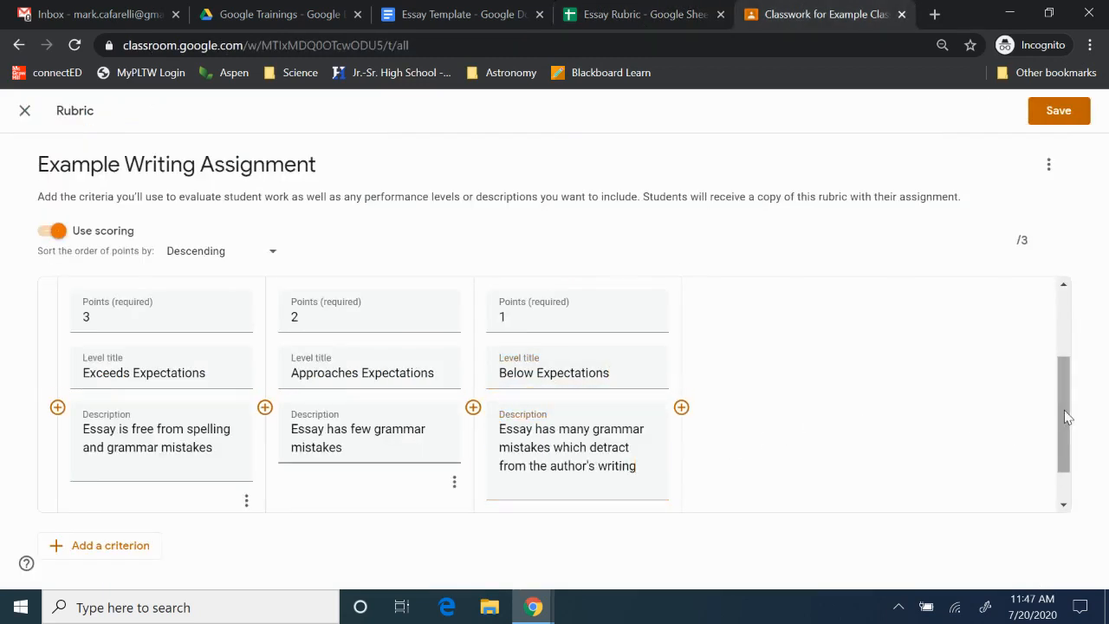
Step: Review the Writing quality criterion in Classroom and check the Criterion #1 and Criterion #2 rows in the Essay Rubric spreadsheet
drag(1056, 411, 1066, 359)
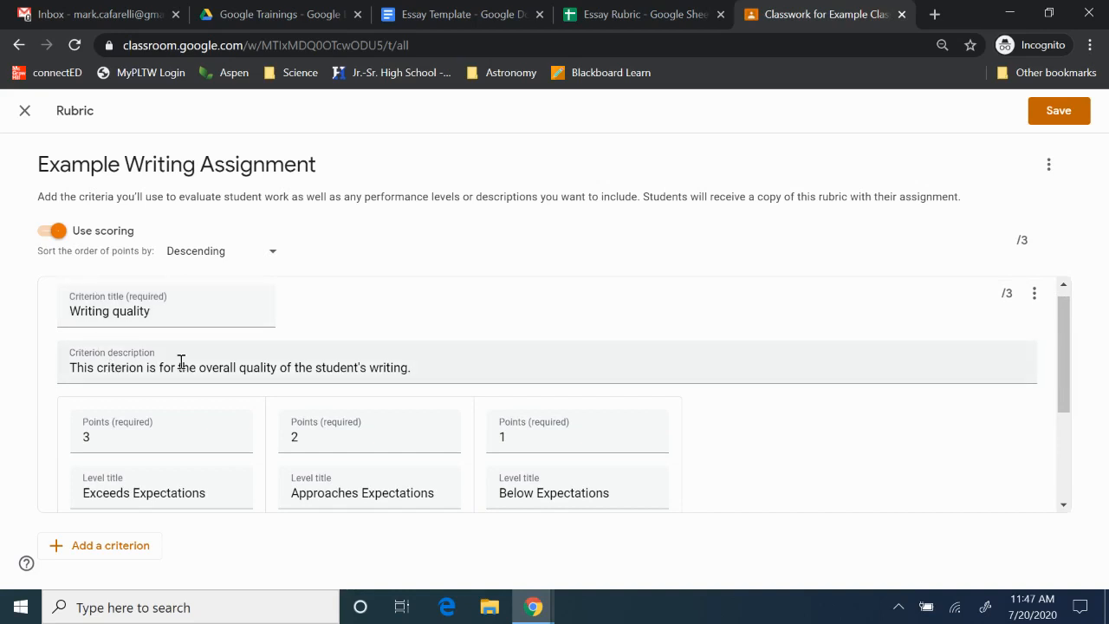
drag(1065, 347, 1081, 467)
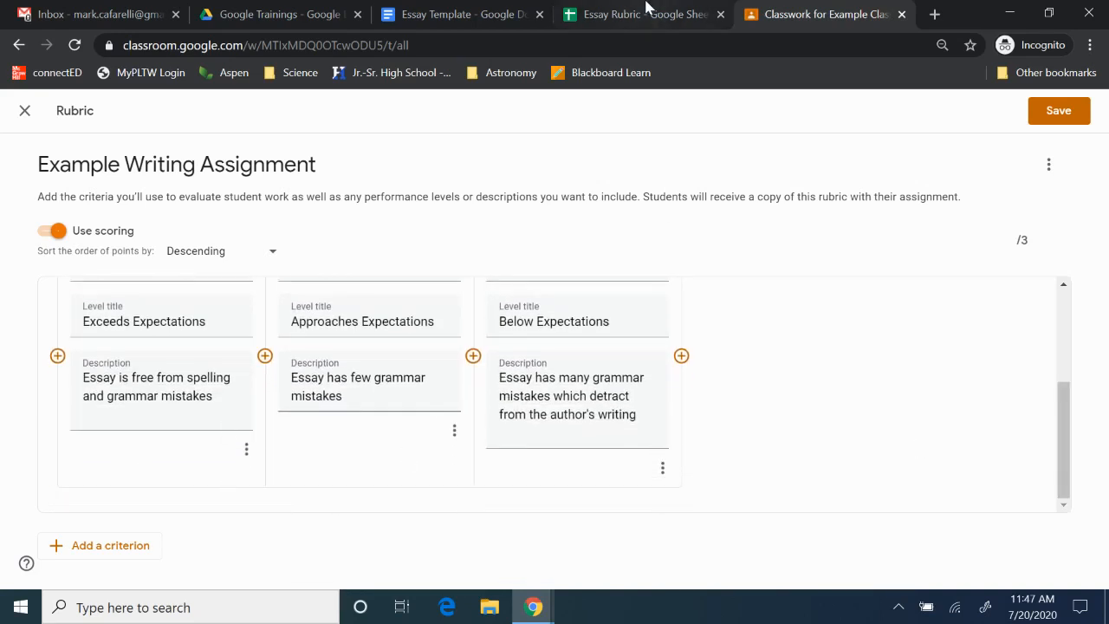
click(647, 13)
drag(83, 347, 661, 340)
drag(77, 407, 641, 397)
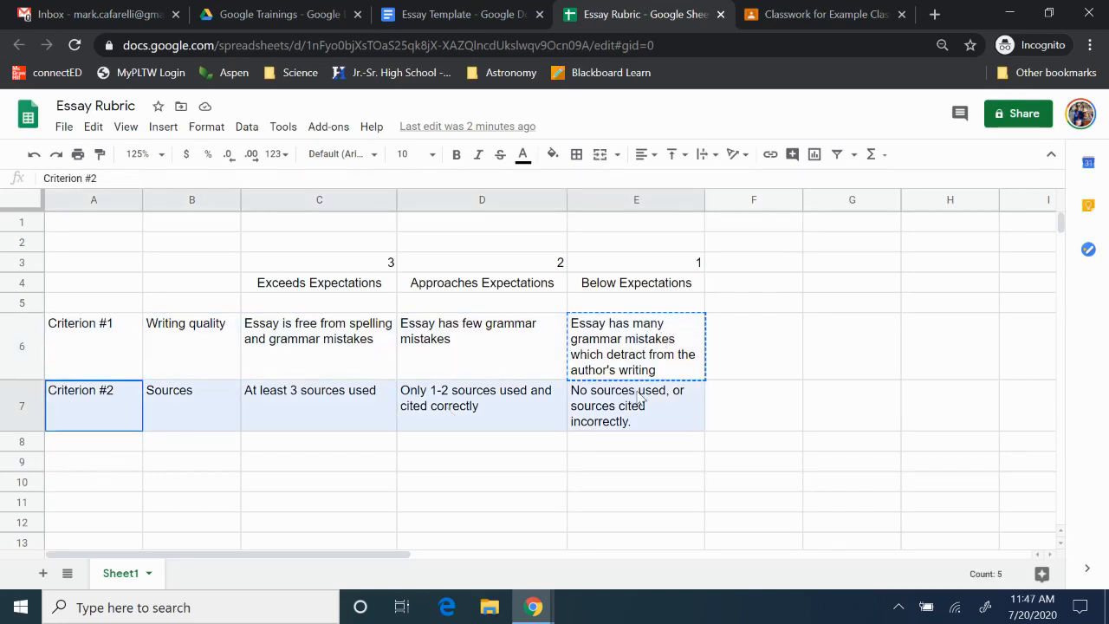
click(221, 407)
click(810, 11)
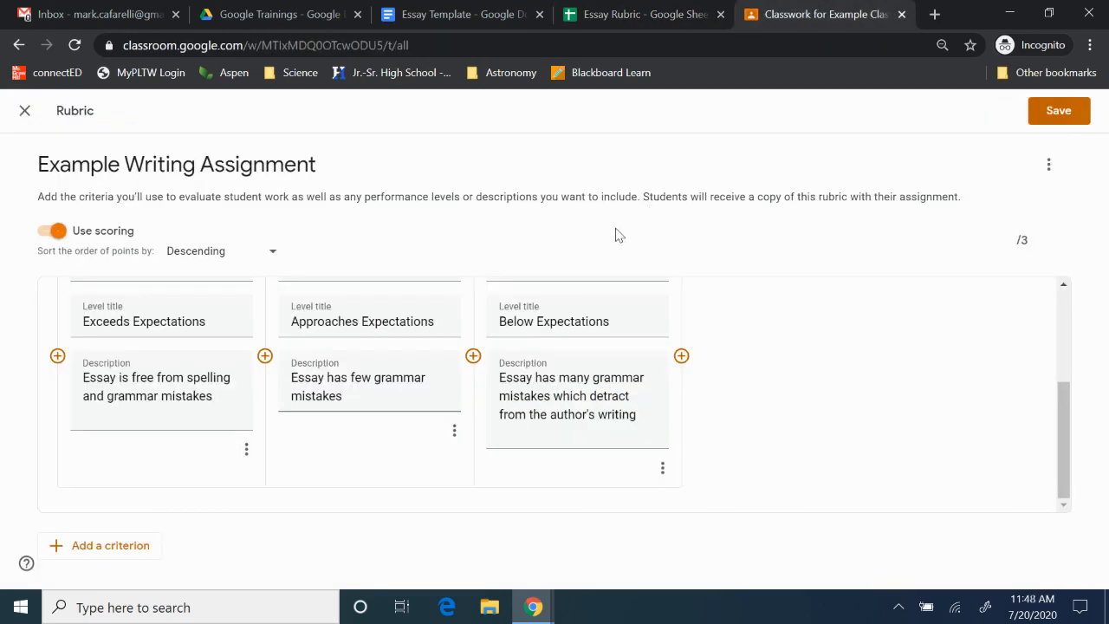
Step: Add a second criterion to the rubric and title it "Sources"
click(98, 557)
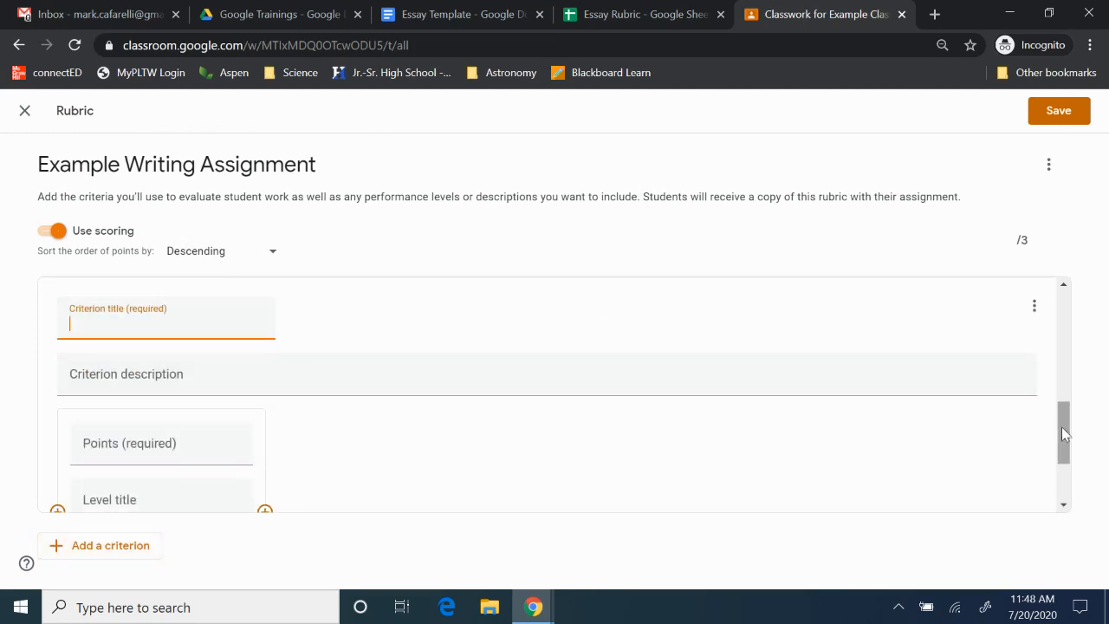
drag(1062, 427, 1068, 430)
click(170, 318)
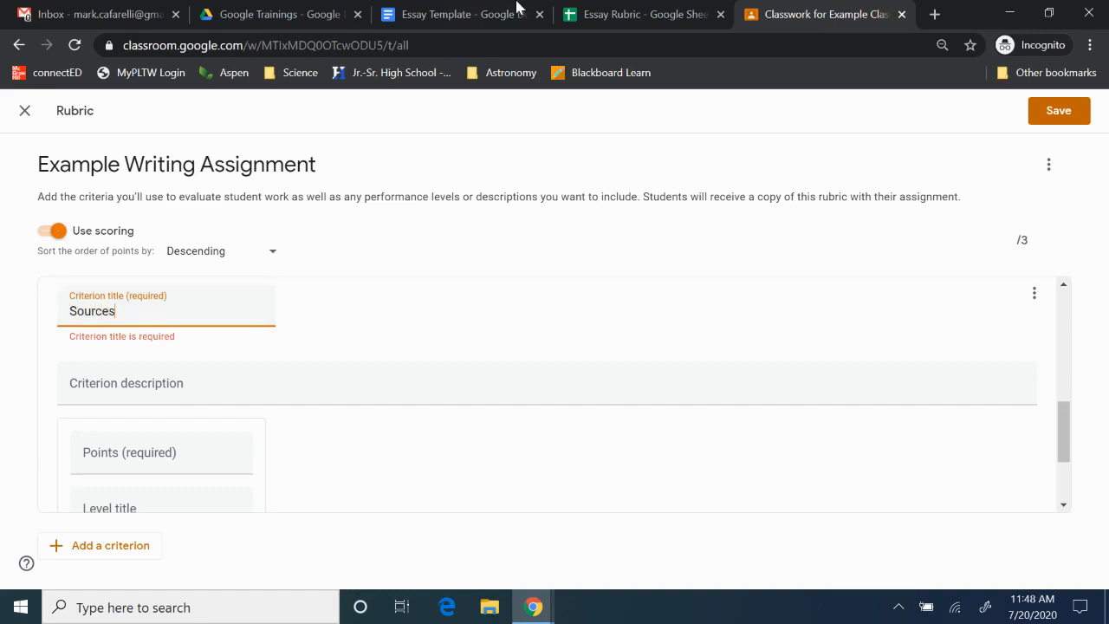
Step: Examine the level titles and the Exceeds Expectations descriptions for both criteria in the Essay Rubric spreadsheet
click(596, 12)
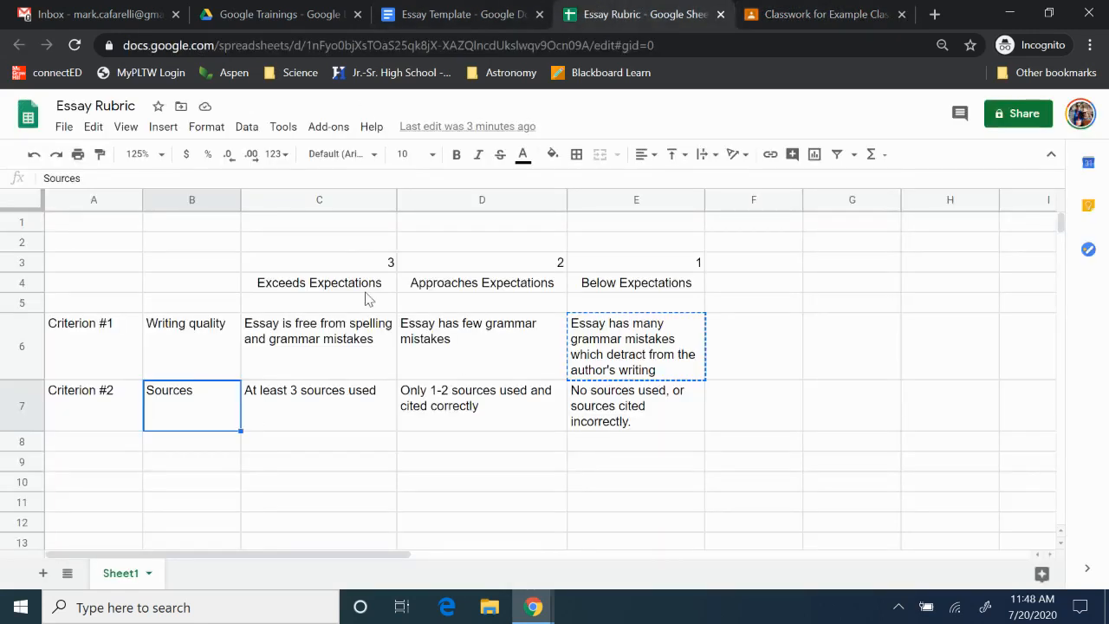
drag(384, 283, 628, 287)
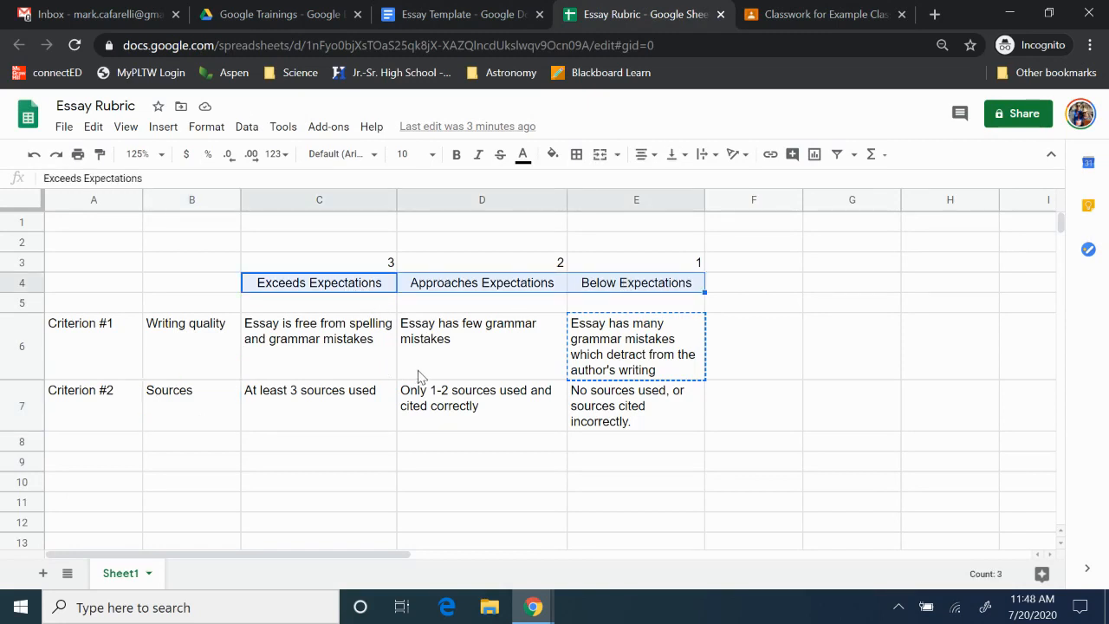
click(483, 374)
click(303, 339)
click(347, 394)
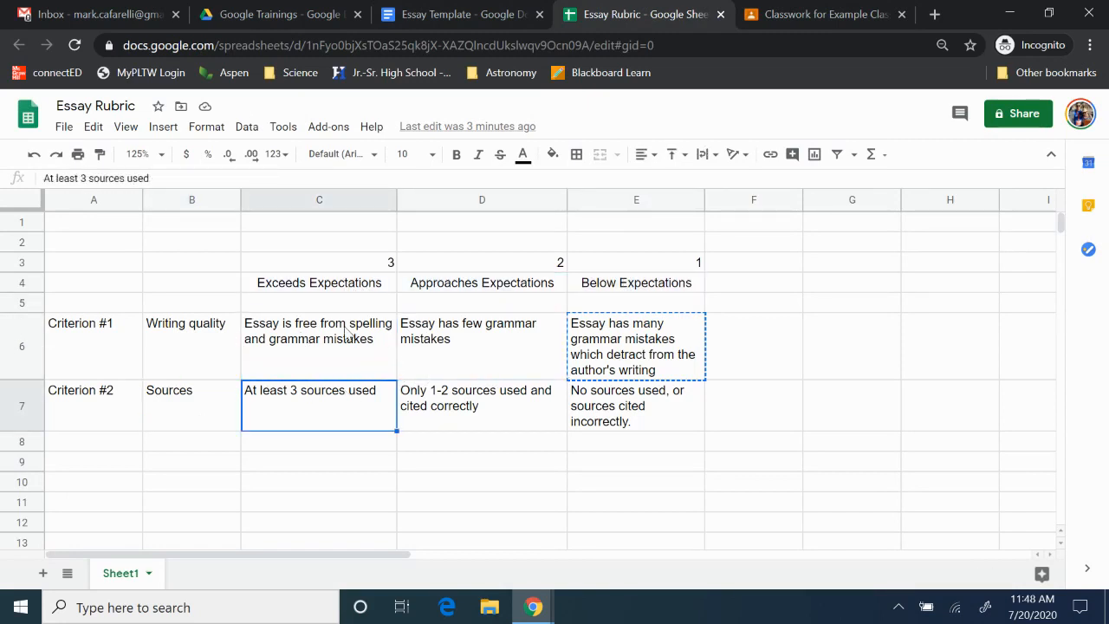
Step: Compare the three level titles with the Writing quality and Sources rows in the Essay Rubric spreadsheet
click(346, 332)
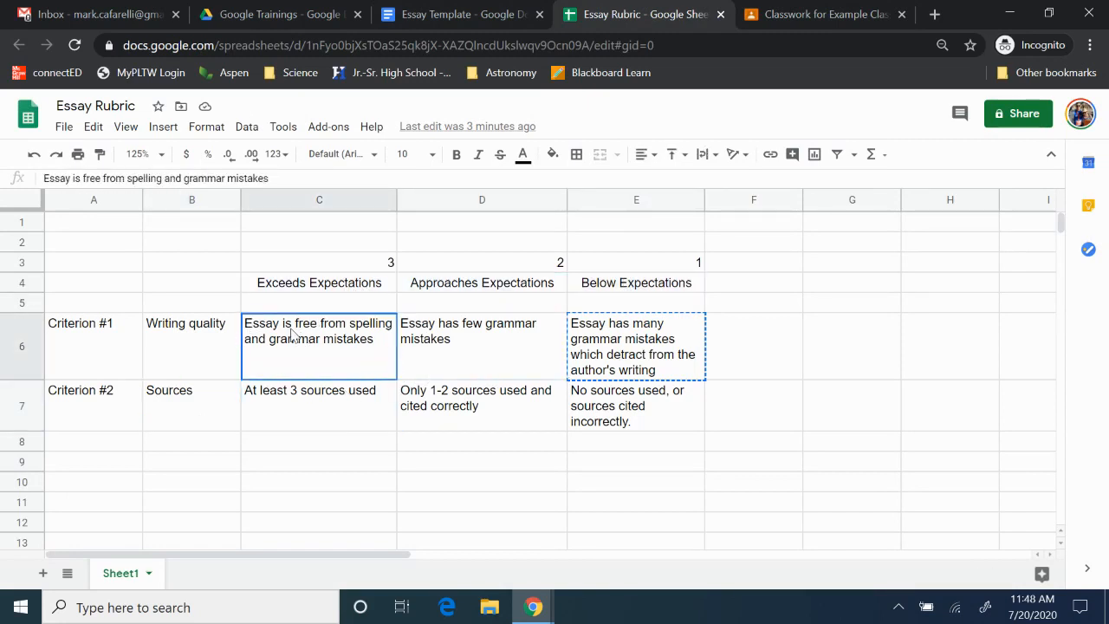
click(356, 287)
click(483, 293)
click(598, 292)
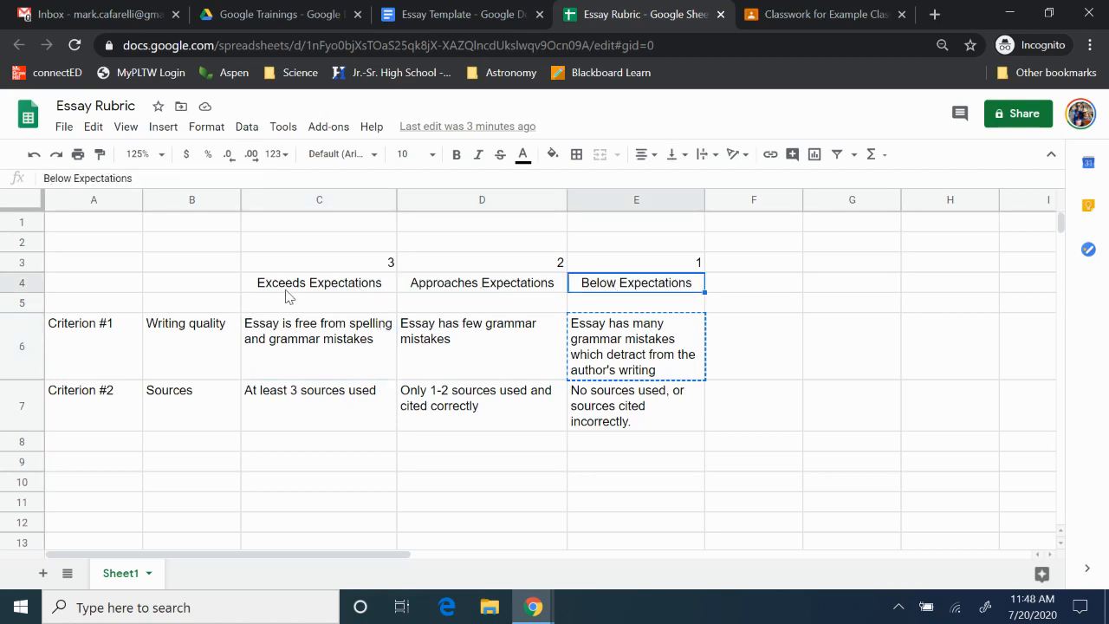
click(289, 295)
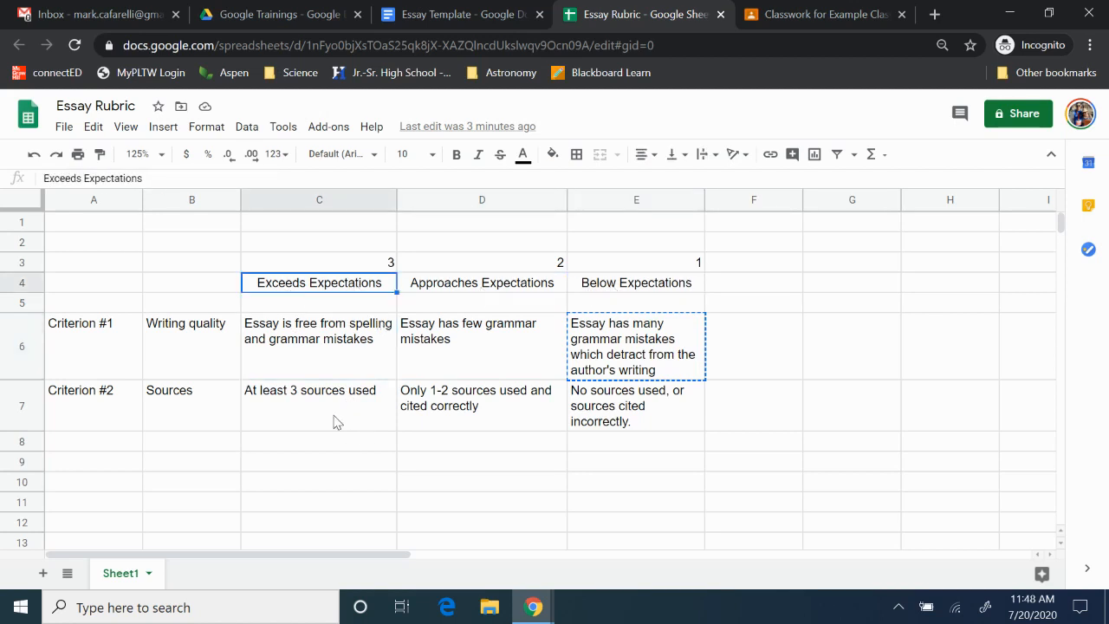
click(217, 385)
click(337, 403)
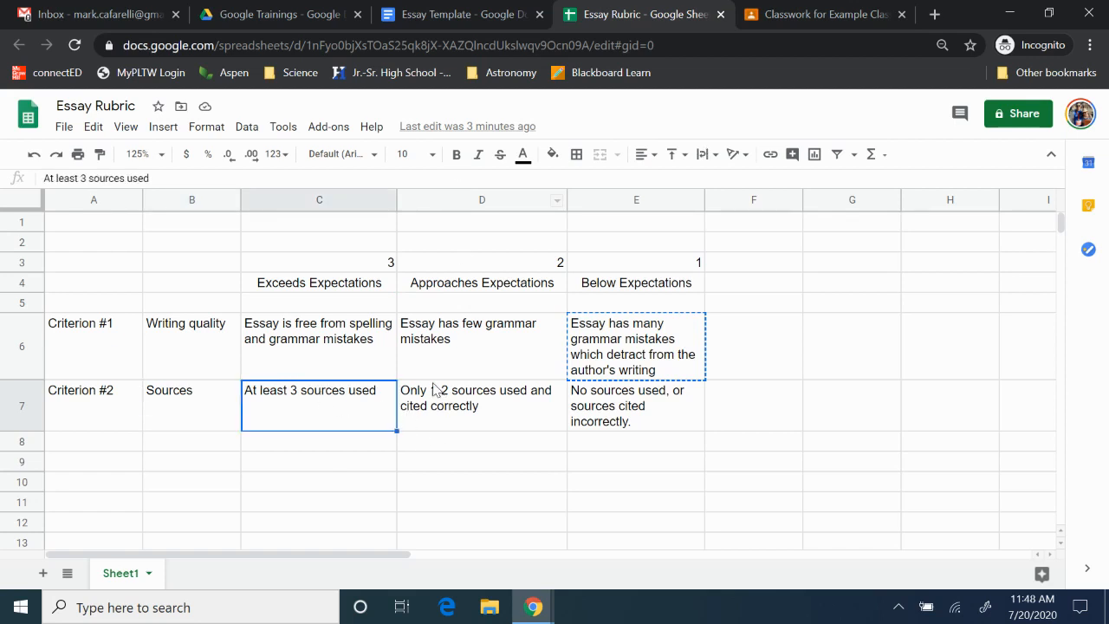
click(344, 289)
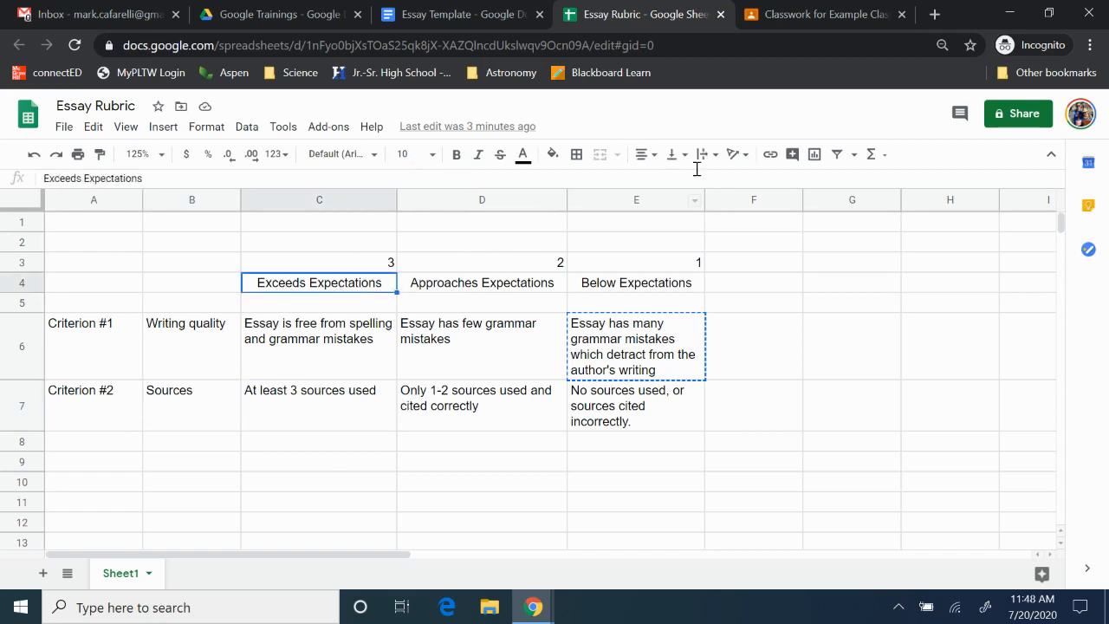
click(485, 302)
click(489, 288)
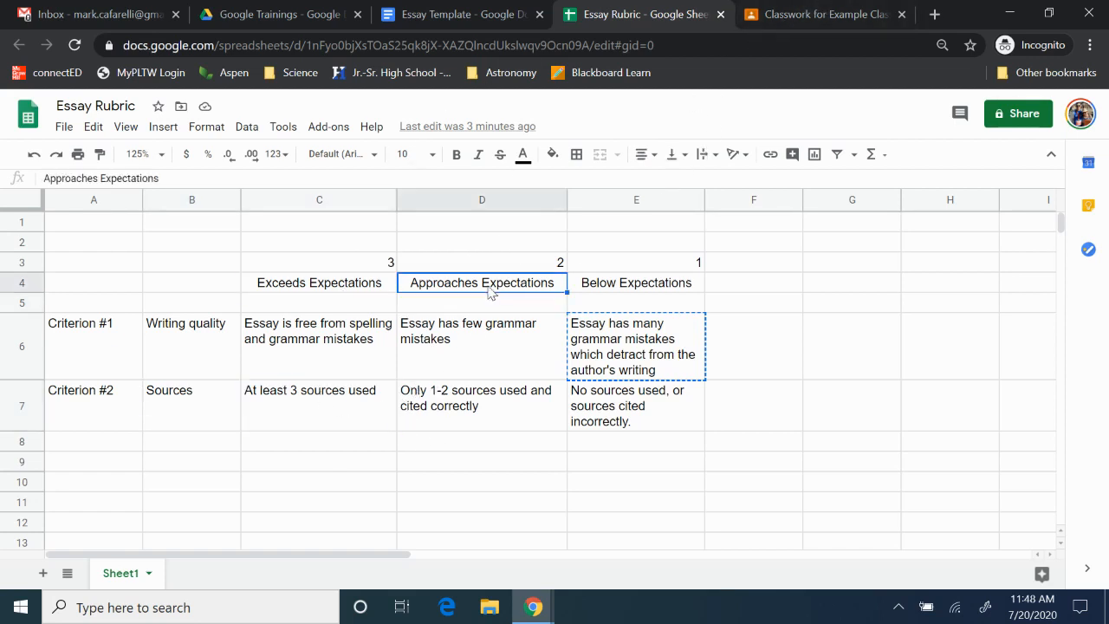
click(655, 289)
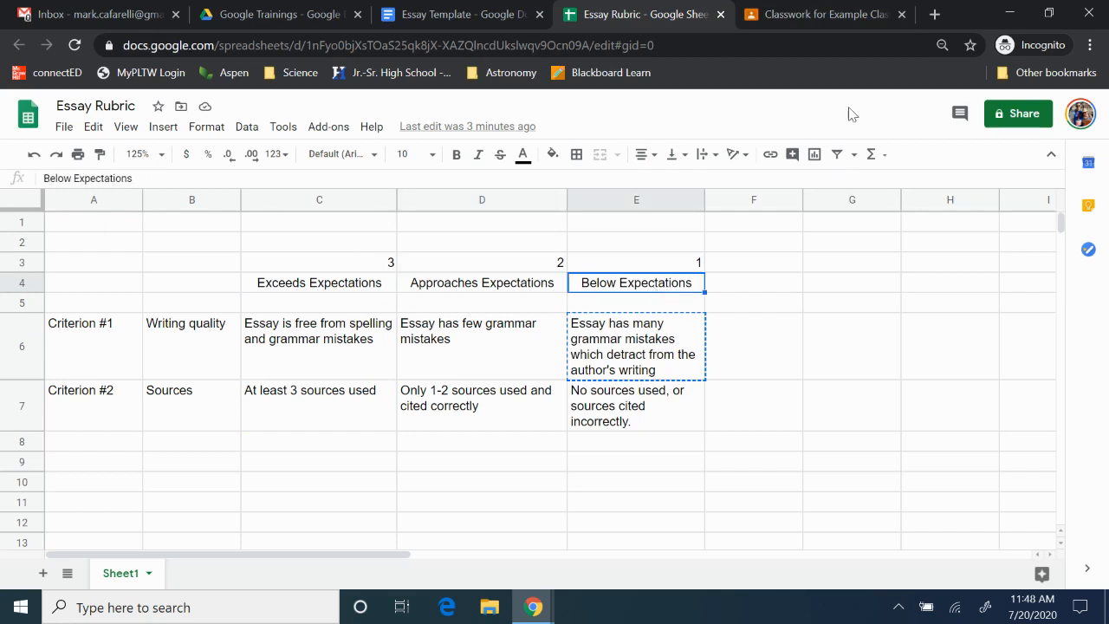
Step: Return to the rubric in Classroom and add two more performance levels to the Sources criterion
click(791, 12)
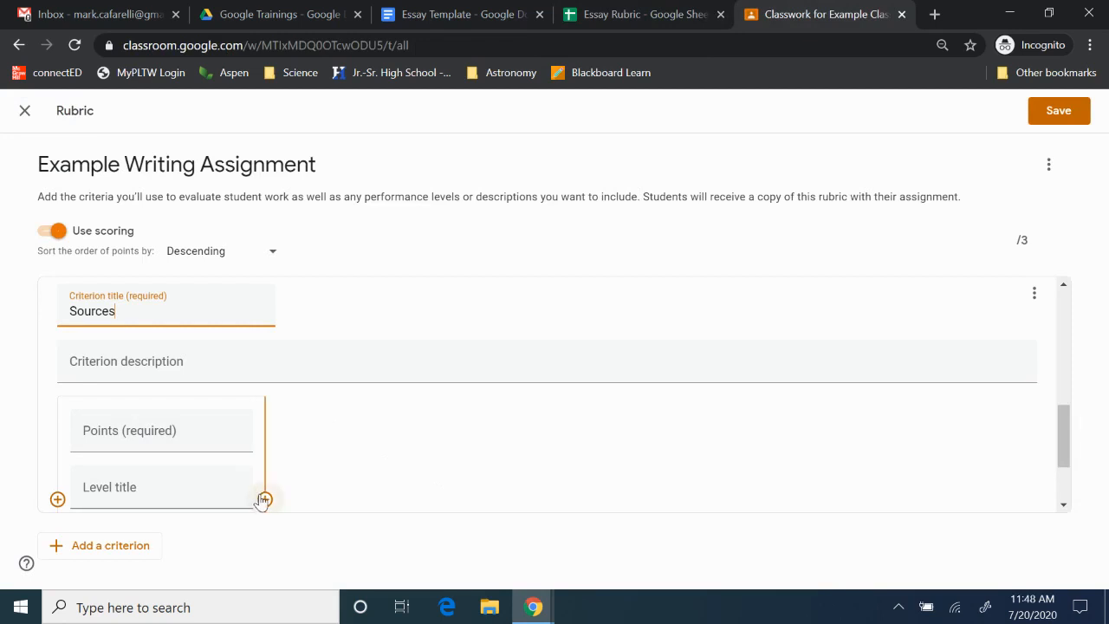
scroll(359, 448, down, 3)
click(265, 384)
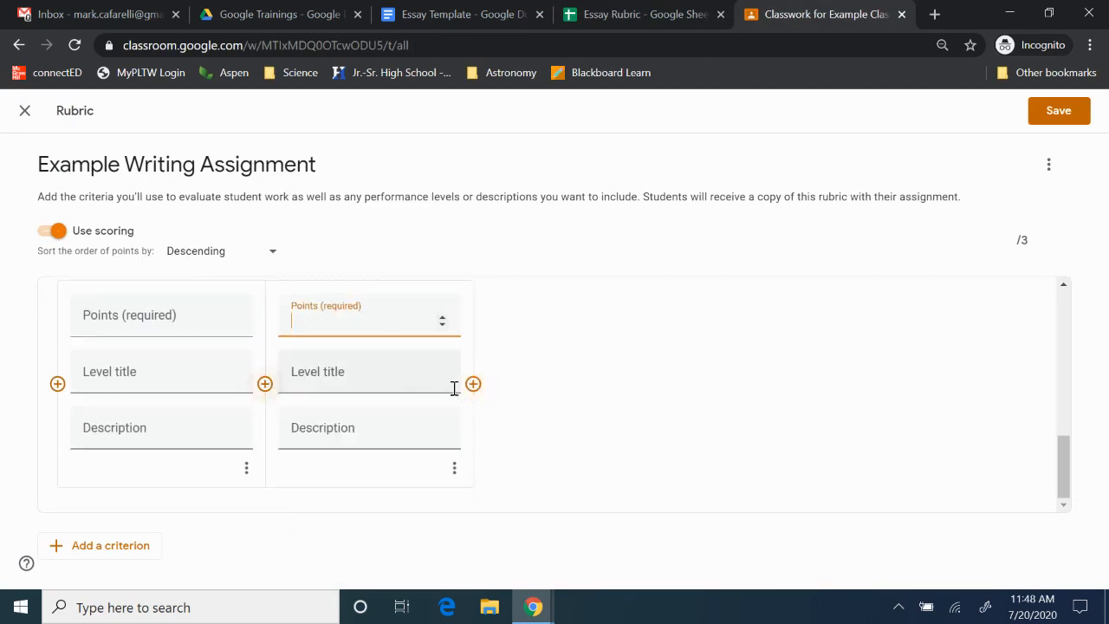
click(473, 384)
Step: Enter "This category assesses how students used sources in their writing" as the Sources criterion description
drag(1064, 465, 1065, 441)
click(200, 355)
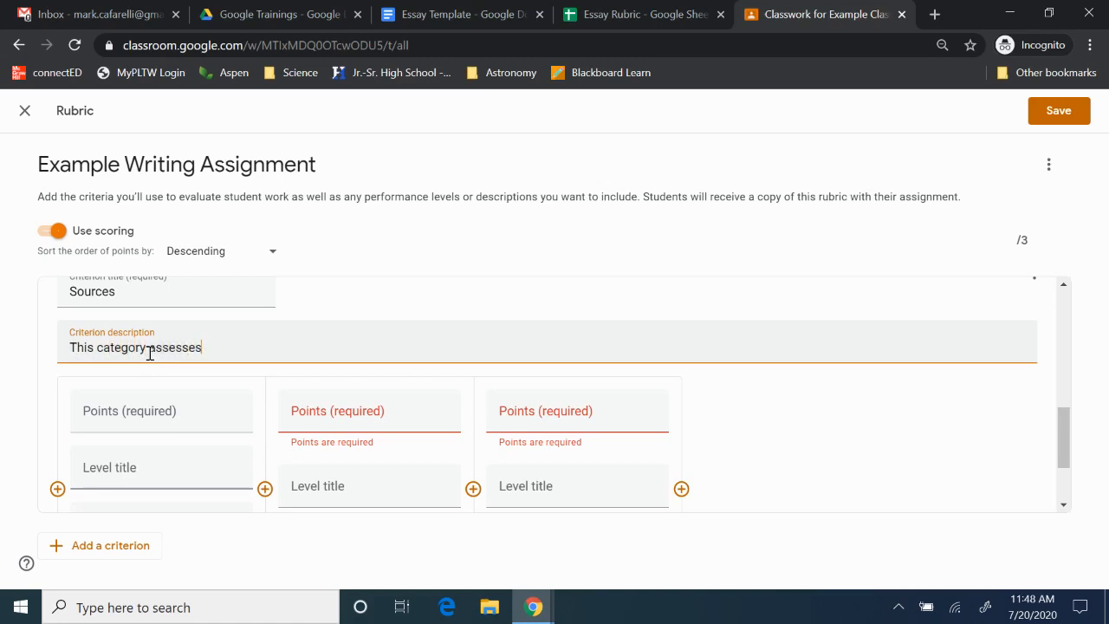
text(This category assesses how students used sources in their writing)
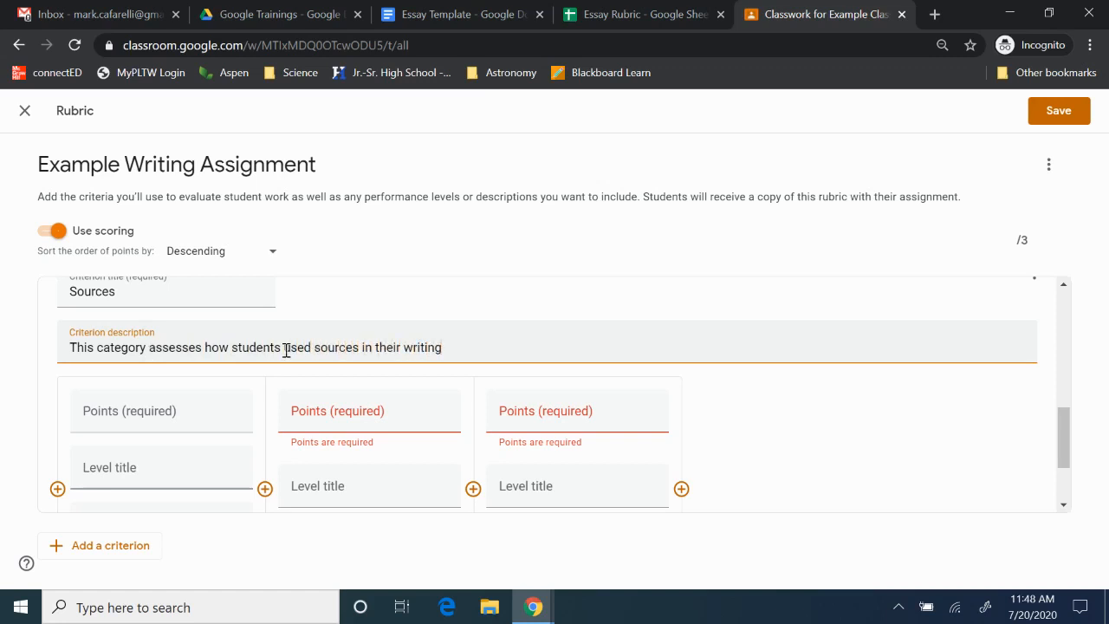
Step: Set the points of the three Sources levels to 3, 2 and 1
drag(1064, 423, 1064, 445)
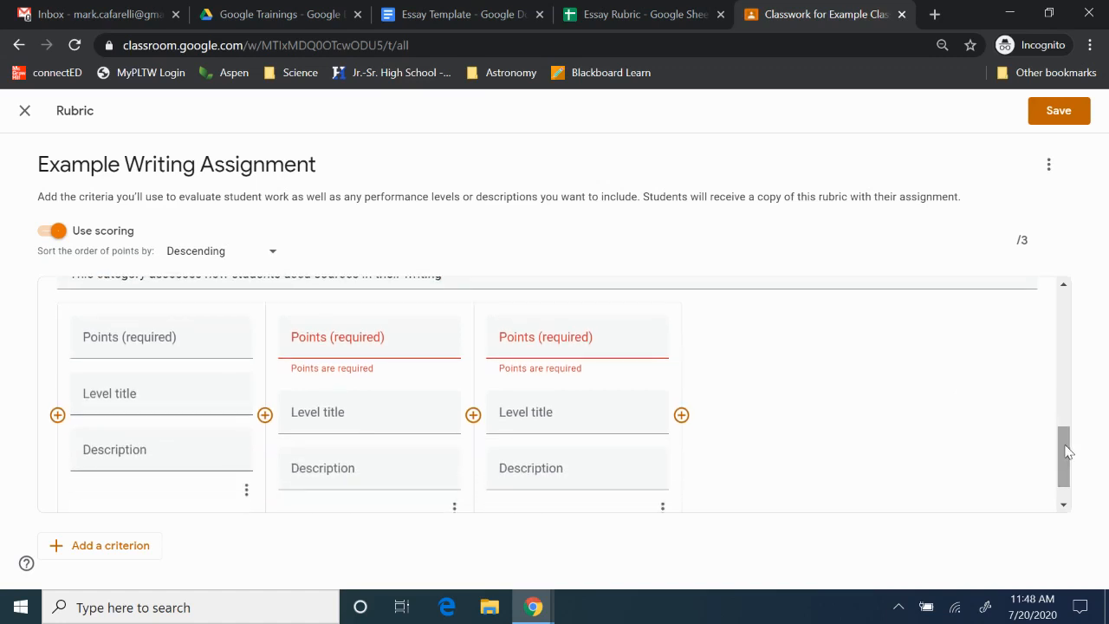
click(133, 339)
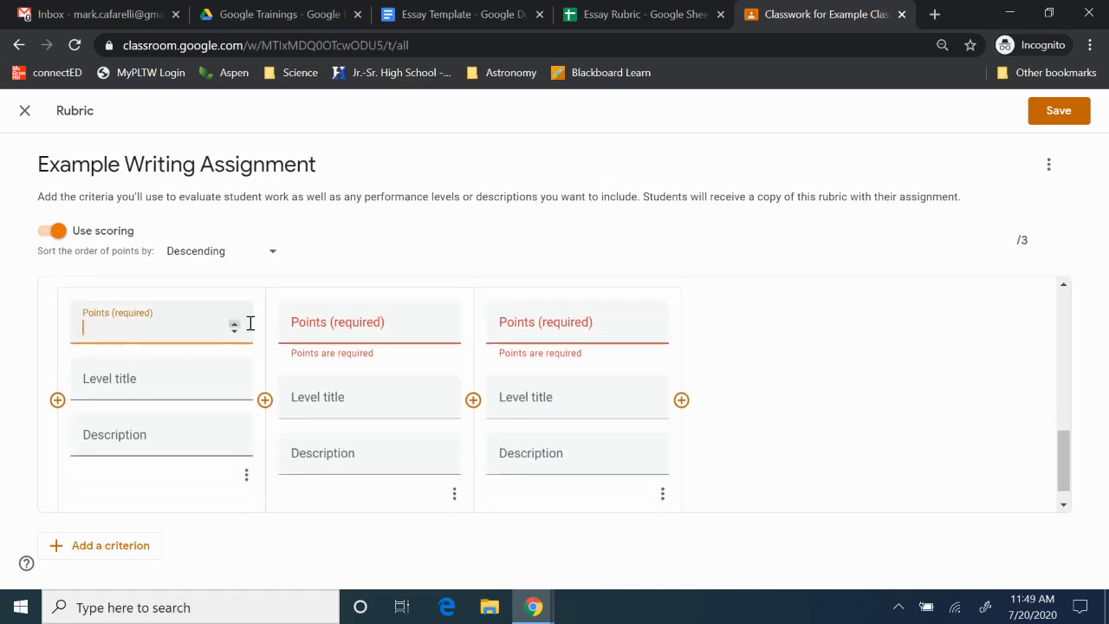
text(3)
click(379, 323)
text(2)
click(595, 333)
text(1)
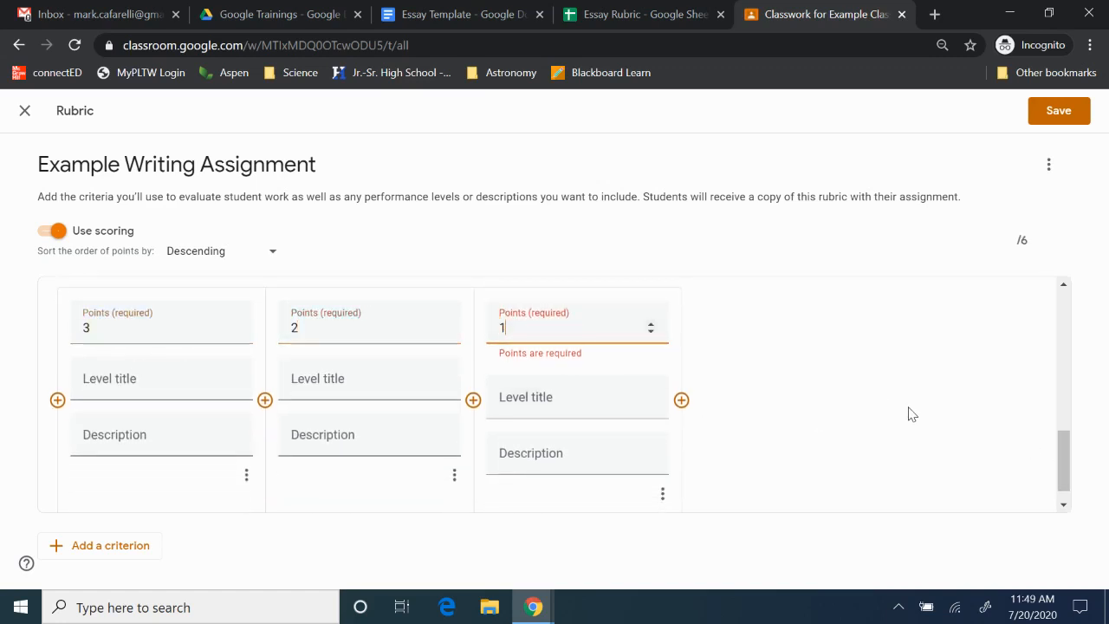
Step: Copy "Exceeds Expectations" from the Essay Rubric spreadsheet into the level title of the 3-point Sources level in Classroom
click(123, 378)
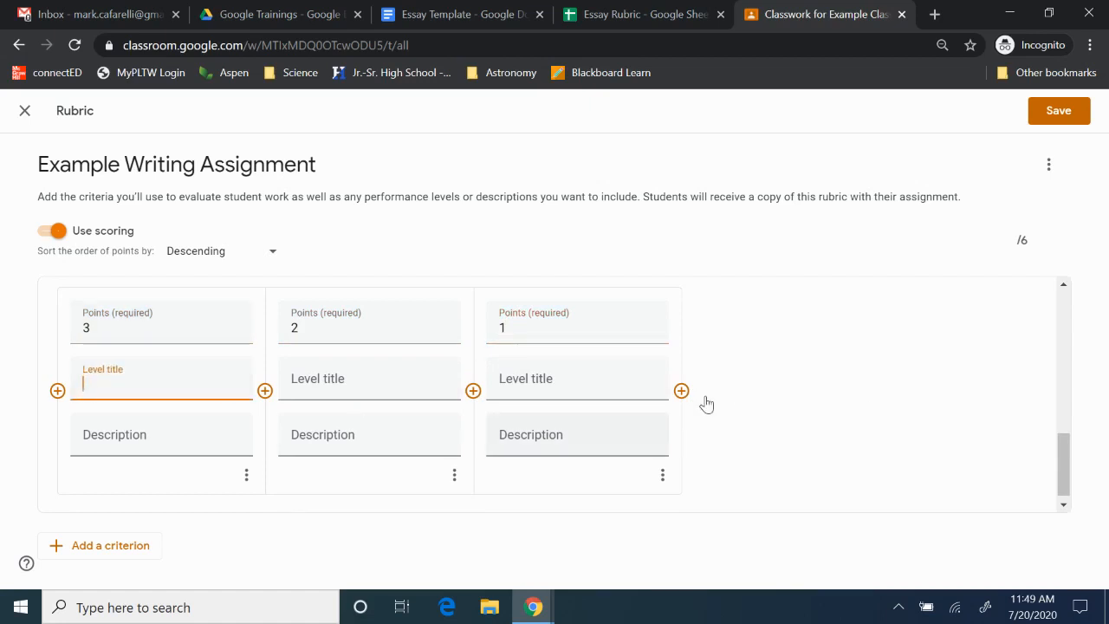
click(682, 13)
click(321, 282)
key(ctrl+c)
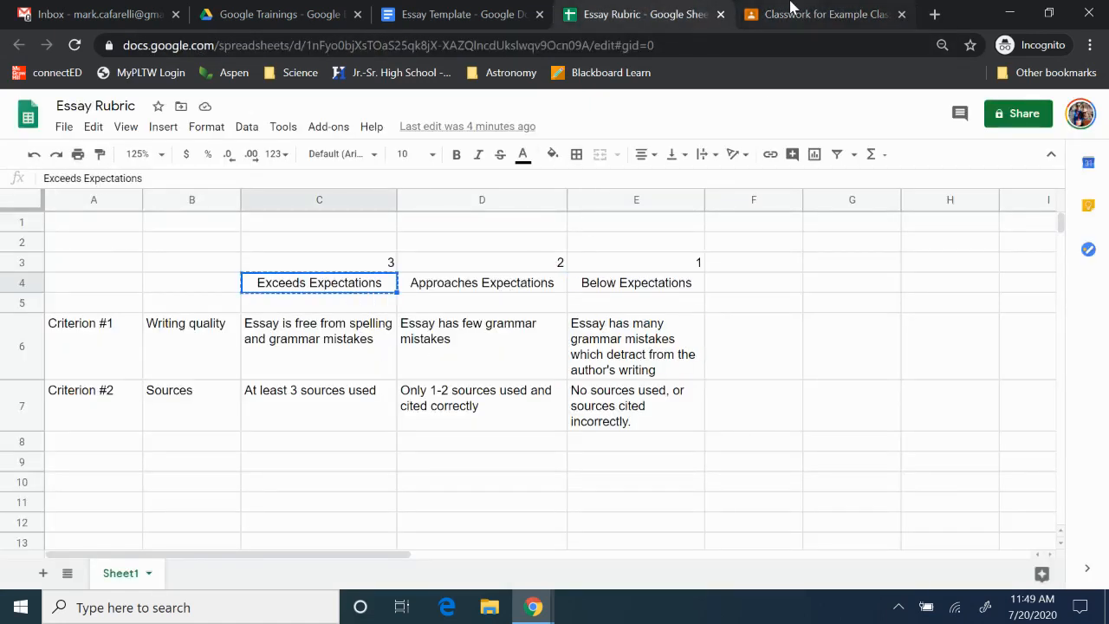
click(789, 12)
key(ctrl+v)
Step: Copy "Approaches Expectations" from the spreadsheet into the level title of the 2-point Sources level in Classroom
click(645, 12)
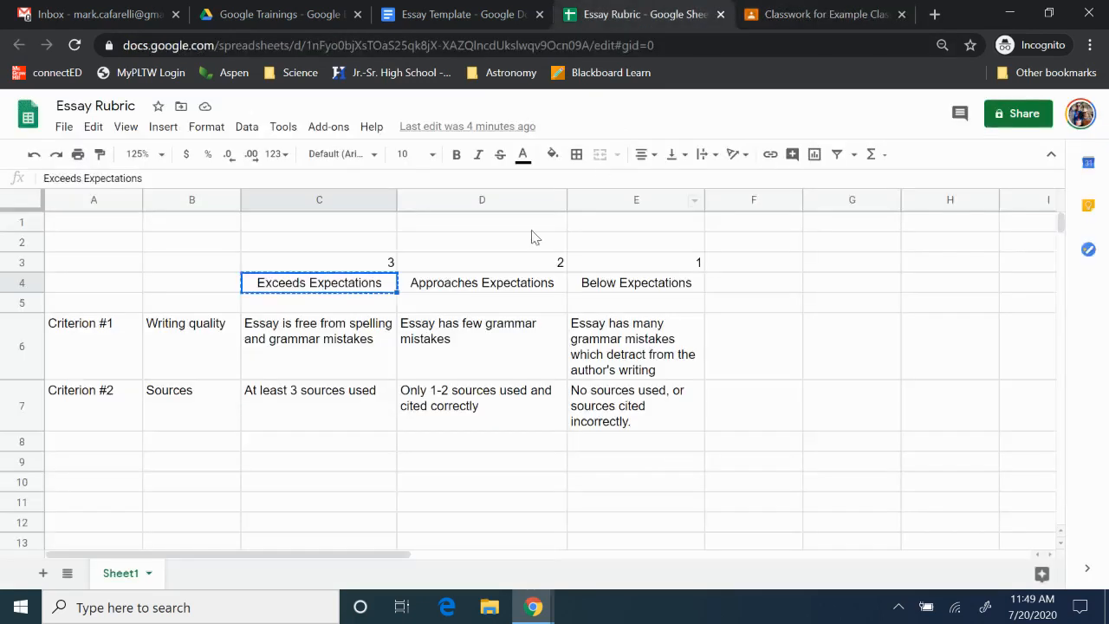
click(482, 283)
key(ctrl+c)
click(829, 15)
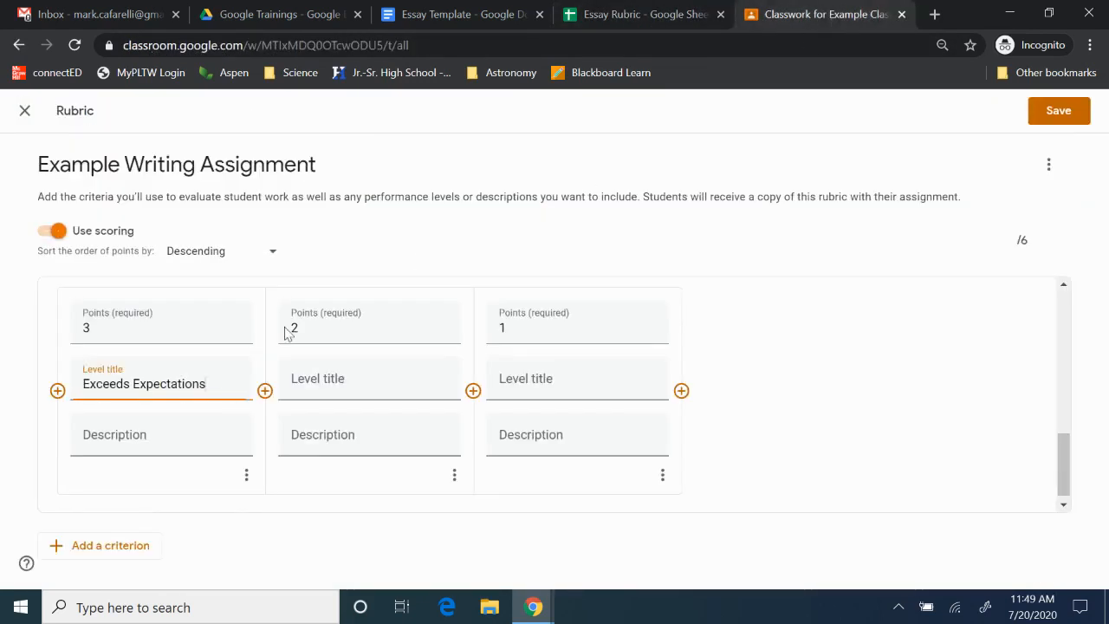
click(340, 391)
key(ctrl+v)
Step: Copy "Below Expectations" from the spreadsheet into the level title of the 1-point Sources level in Classroom
click(685, 12)
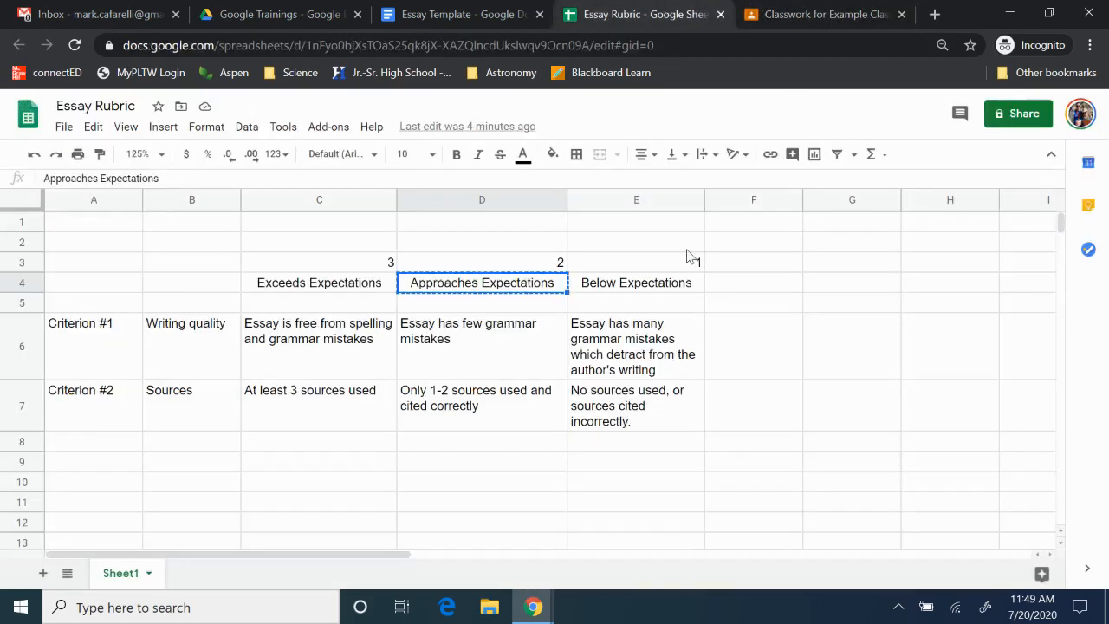
click(641, 295)
key(ctrl+c)
click(830, 18)
click(581, 384)
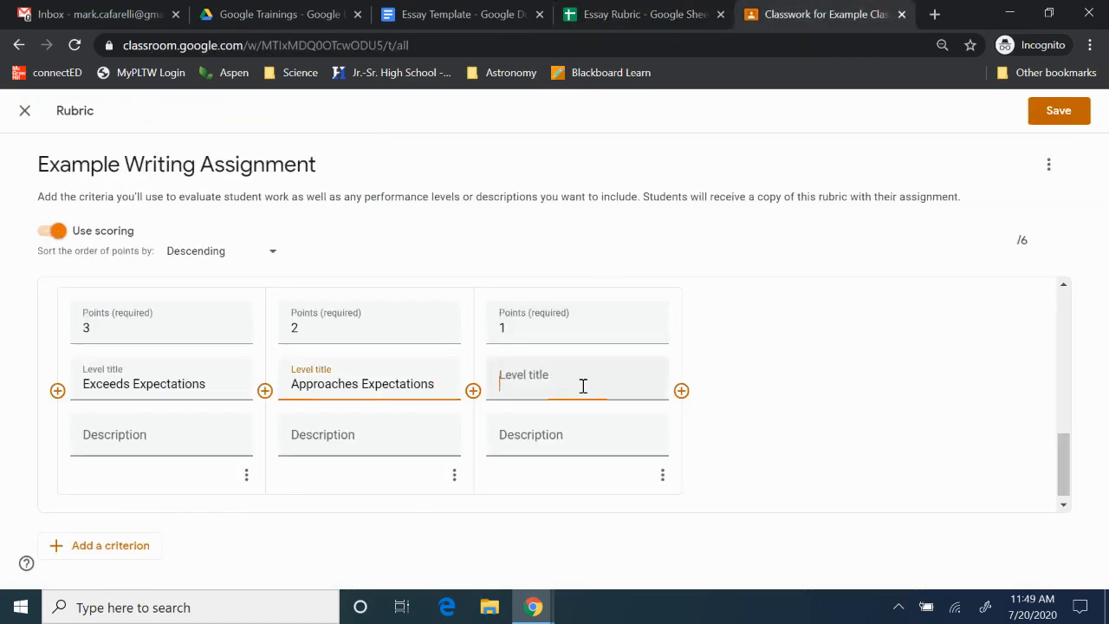
key(ctrl+v)
click(807, 443)
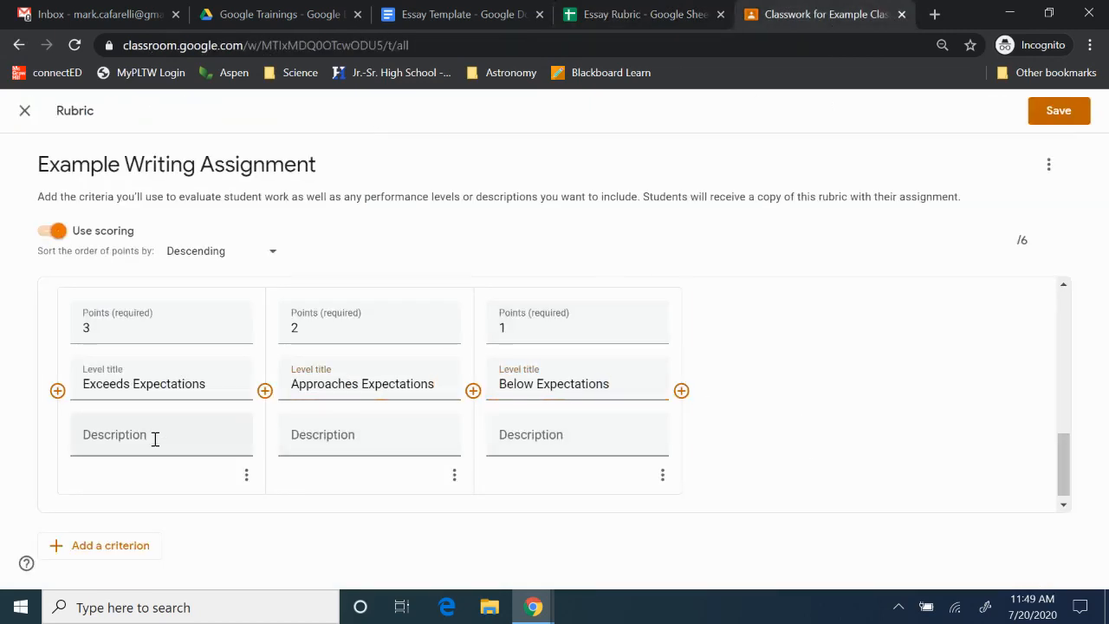
Step: Copy "At least 3 sources used" from the spreadsheet into the Exceeds Expectations description of the Sources criterion in Classroom
click(641, 14)
click(420, 456)
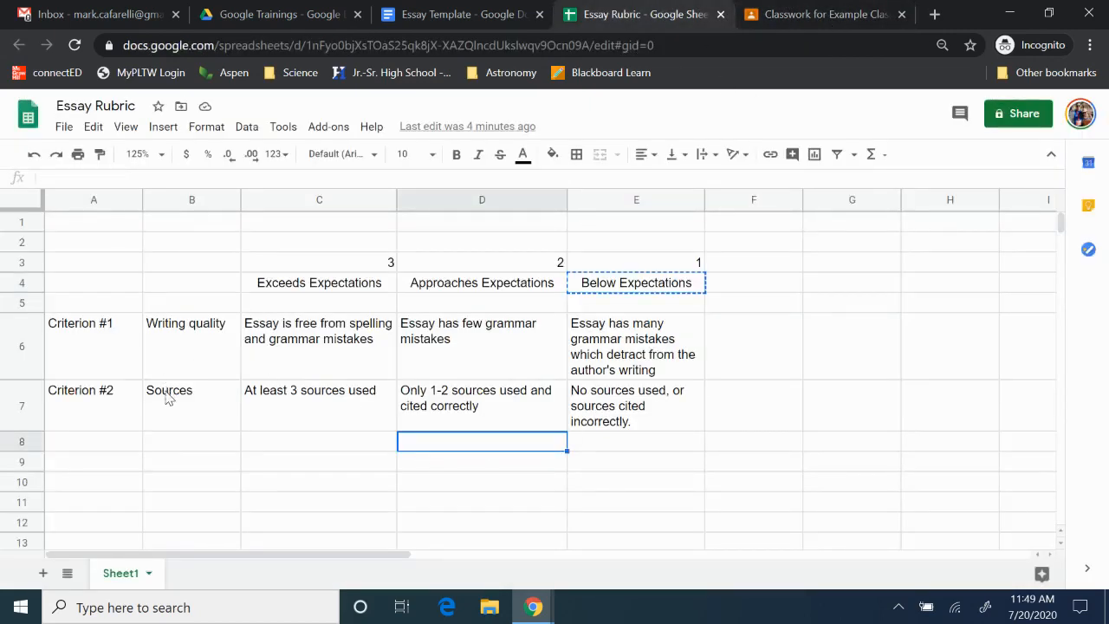
click(304, 399)
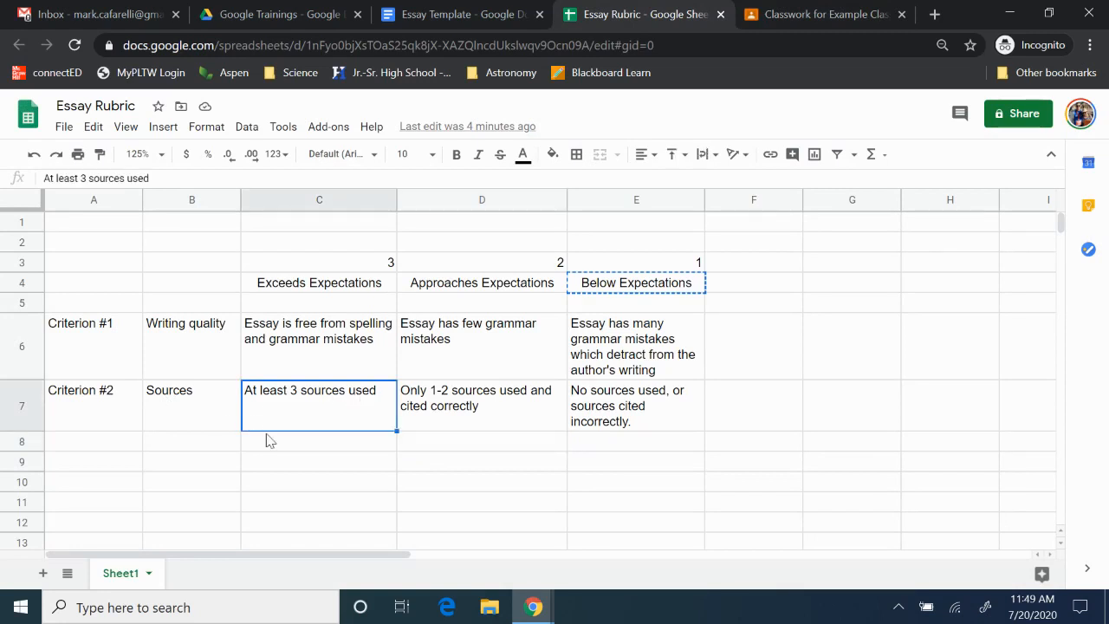
key(ctrl+c)
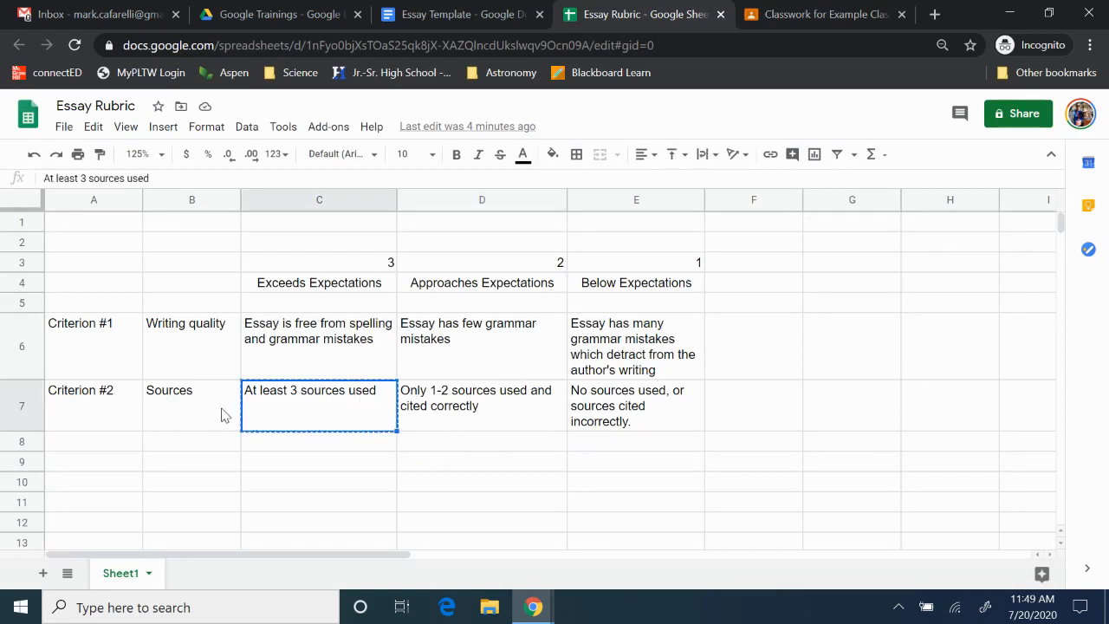
click(801, 13)
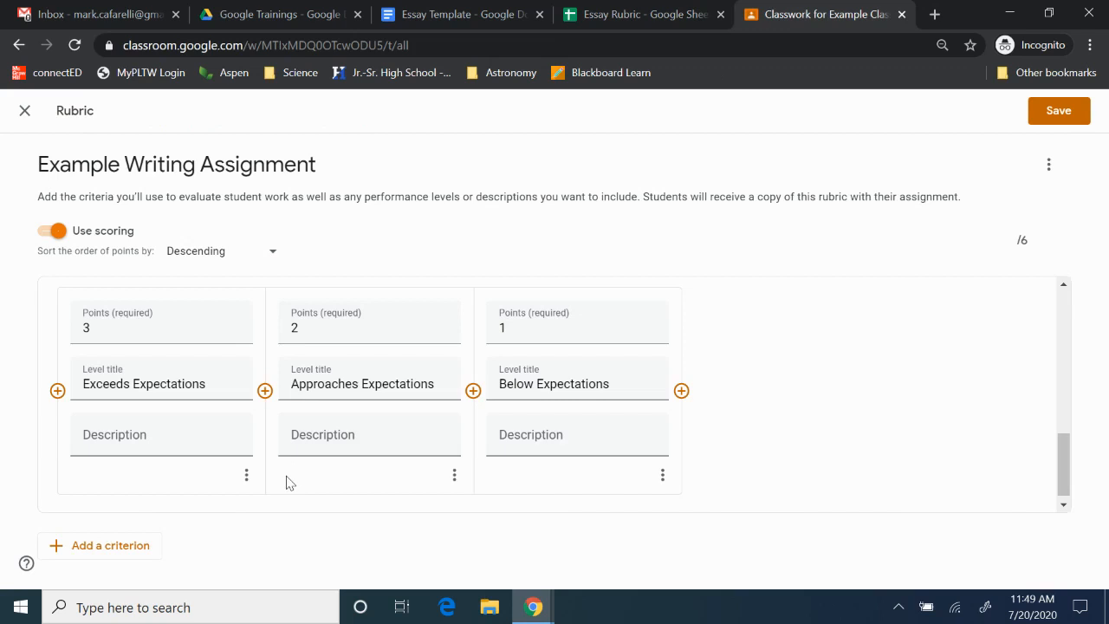
click(198, 439)
key(ctrl+v)
Step: Copy "Only 1-2 sources used and cited correctly" from the spreadsheet into the Approaches Expectations description of the Sources criterion in Classroom
click(658, 14)
click(459, 421)
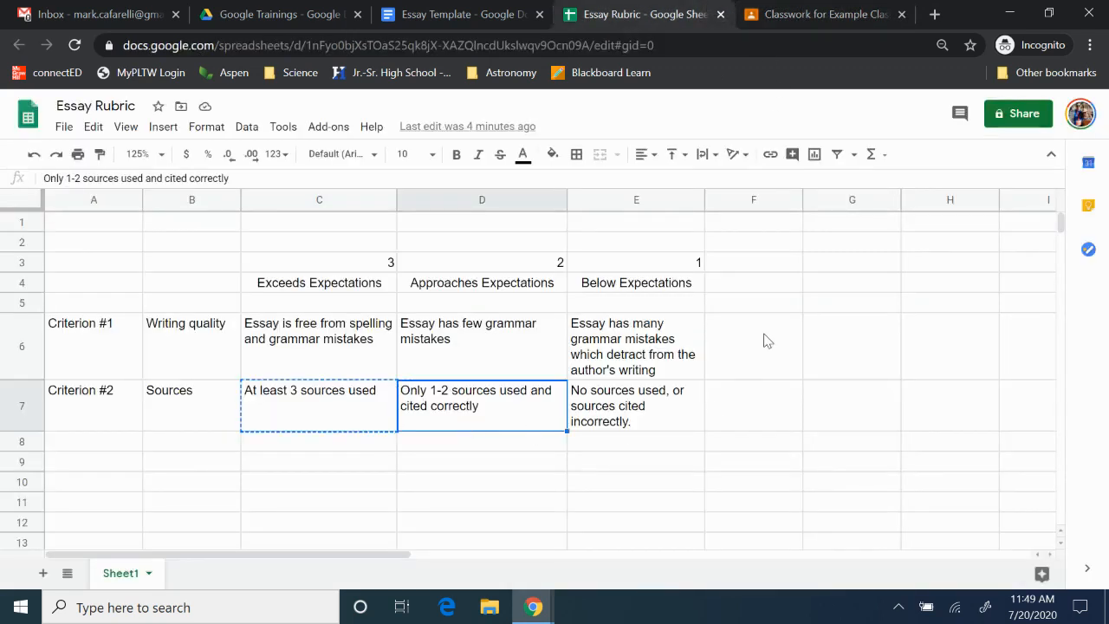
key(ctrl+c)
click(792, 14)
click(379, 451)
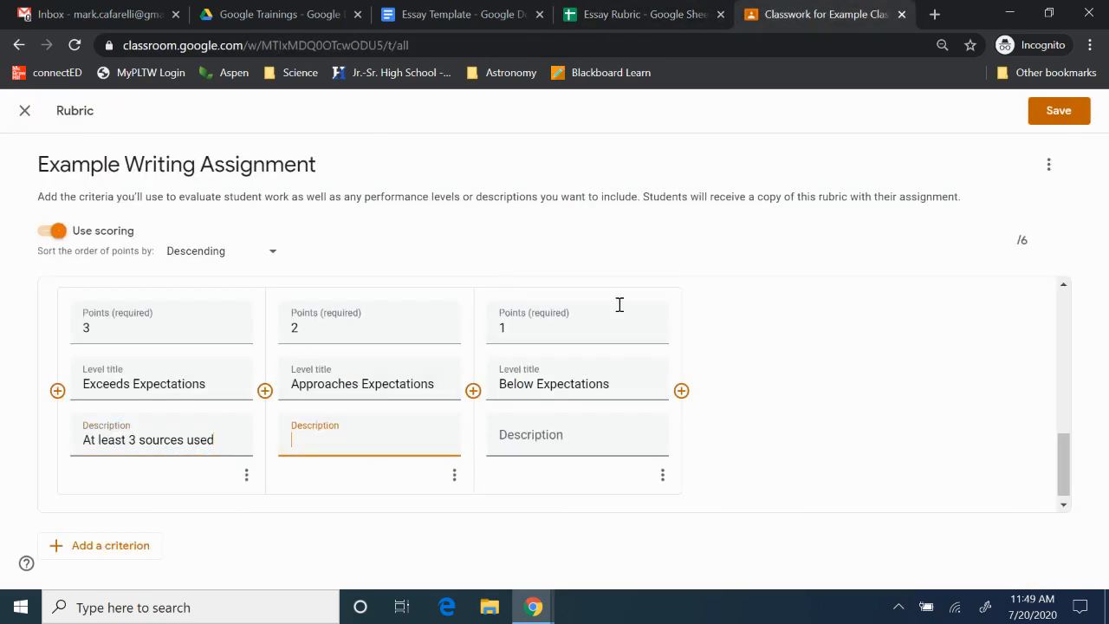
key(ctrl+v)
Step: Copy "No sources used, or sources cited incorrectly." from the spreadsheet into the Below Expectations description of the Sources criterion in Classroom
click(665, 11)
click(693, 404)
key(ctrl+c)
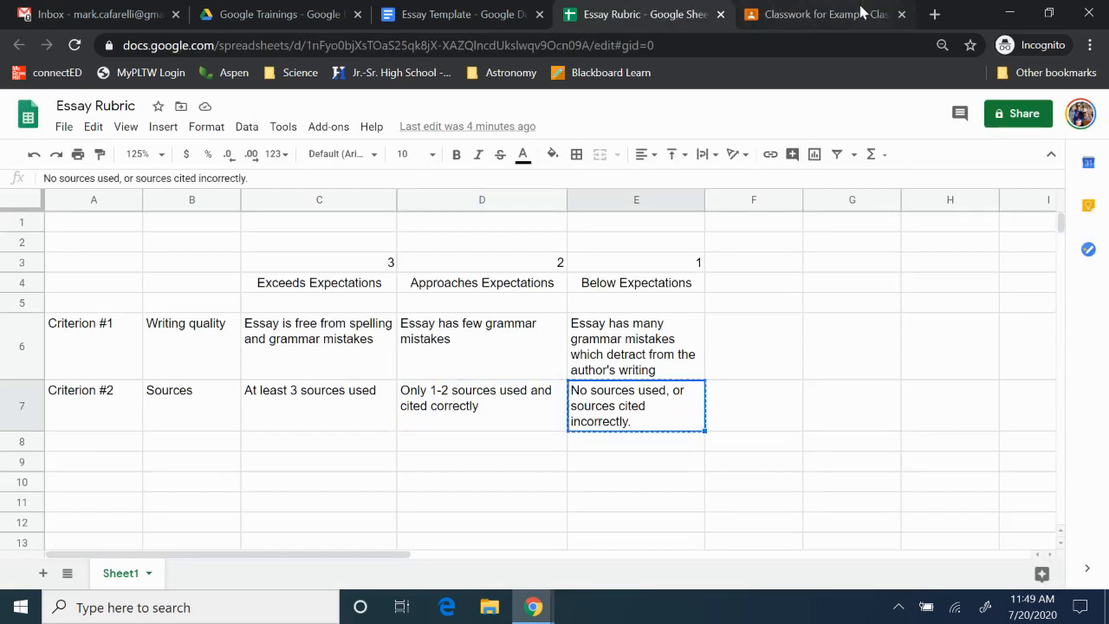
click(814, 12)
click(546, 434)
key(ctrl+v)
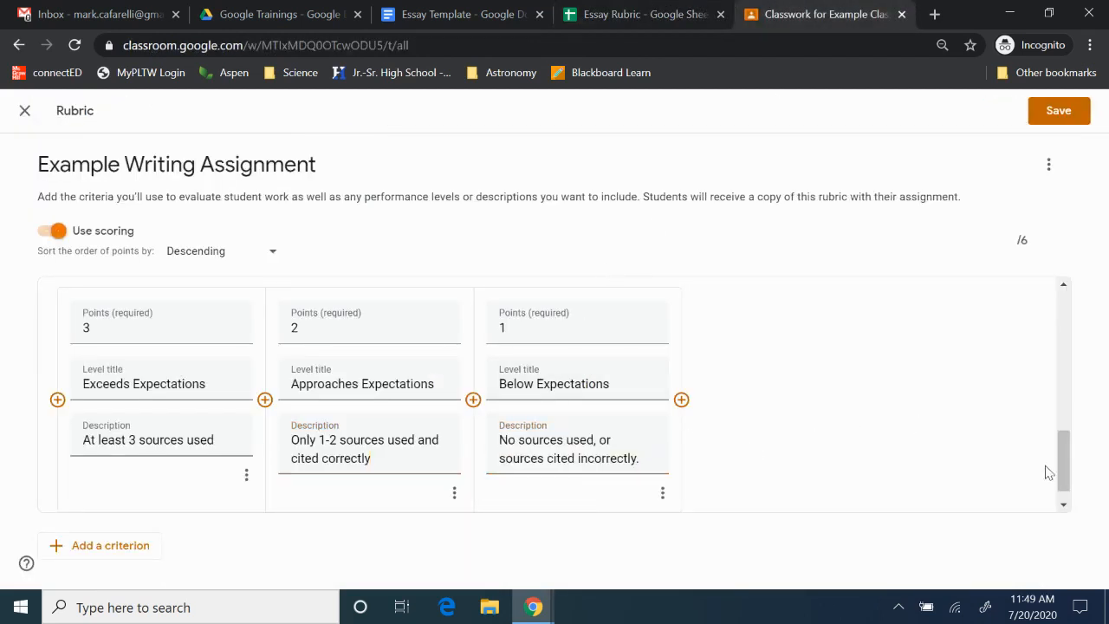
Step: Save the completed rubric and assign the Example Writing Assignment to the class
drag(1060, 463, 1082, 472)
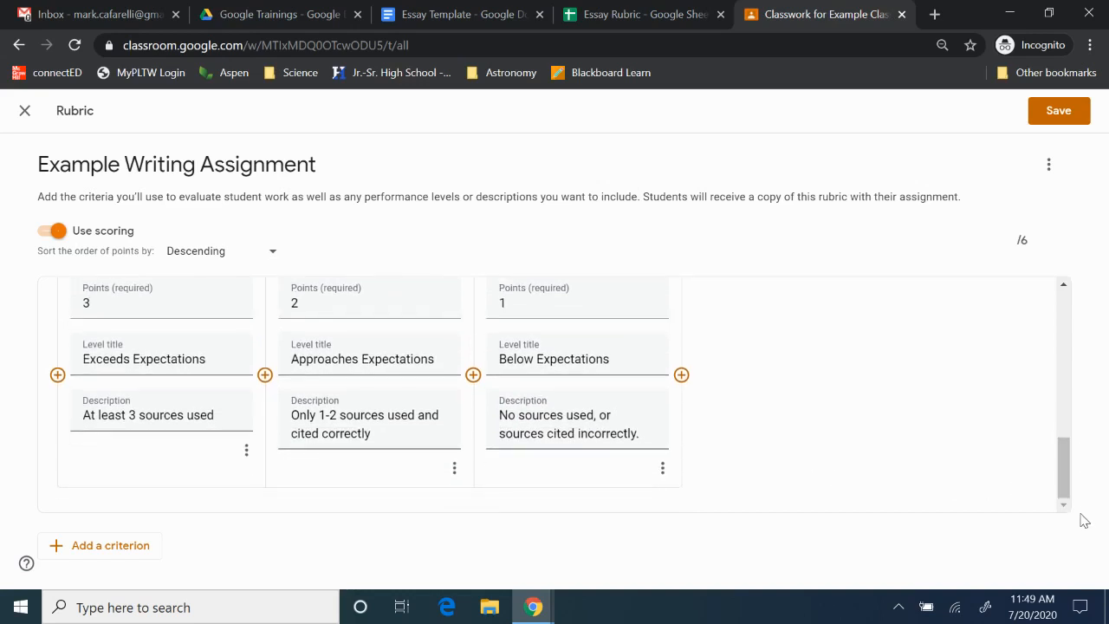
drag(1062, 485, 1097, 501)
click(1059, 111)
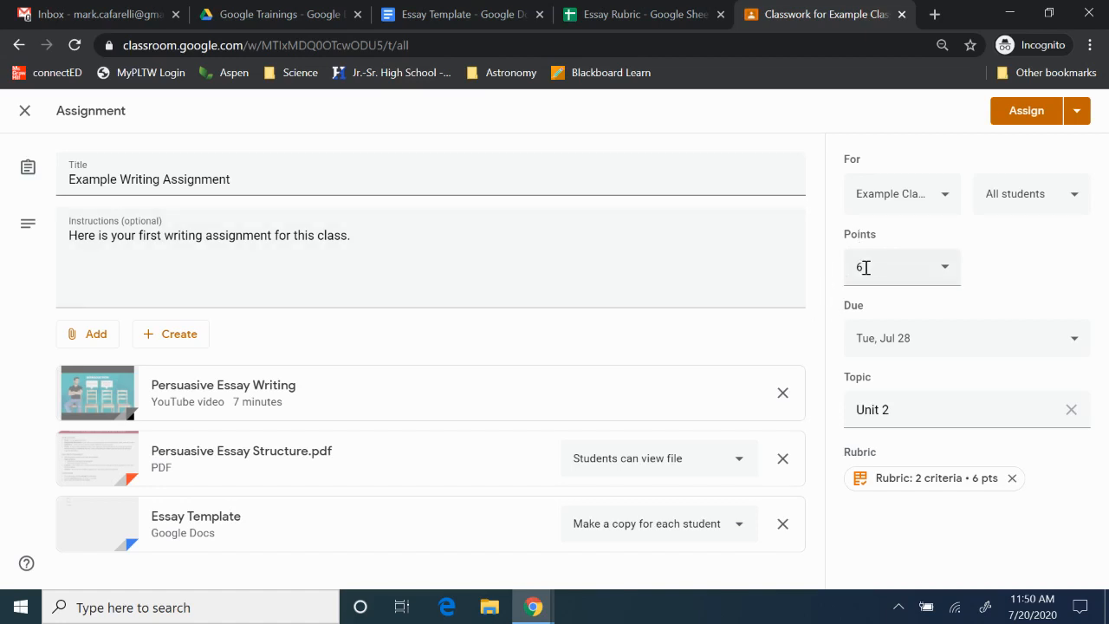
click(1075, 112)
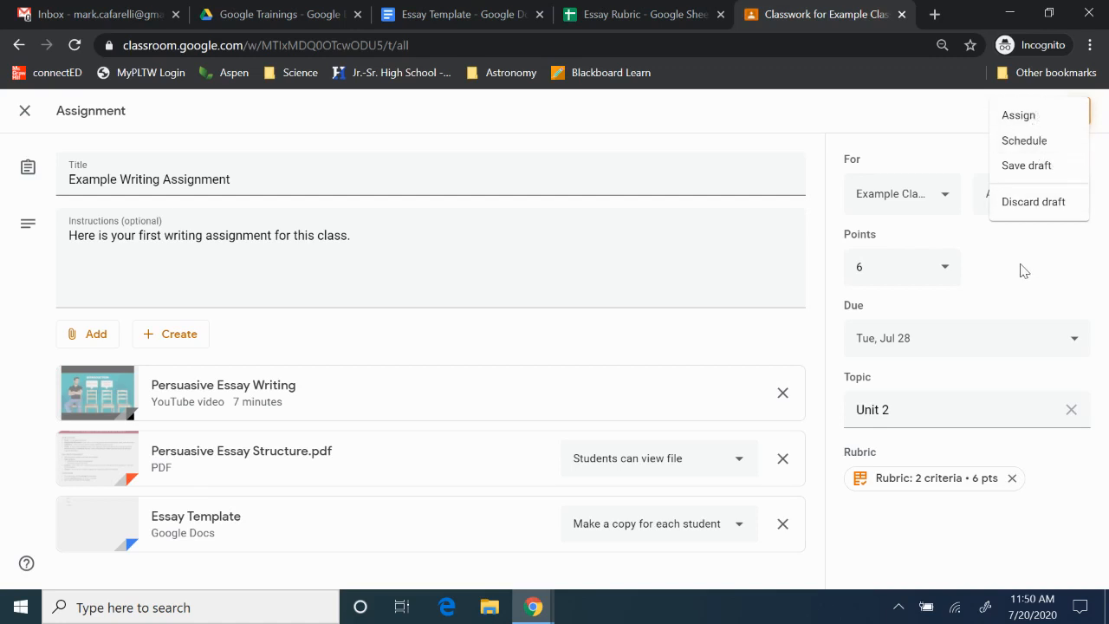
click(1029, 119)
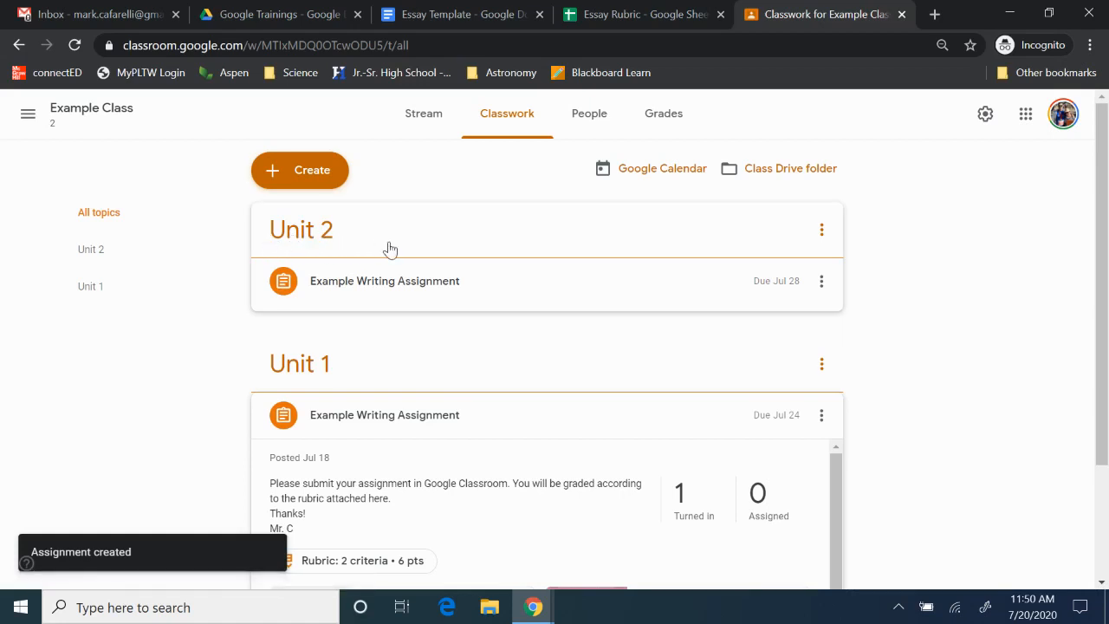
Step: Check the new assignment's post in the class Stream and return to the Classwork page
click(424, 122)
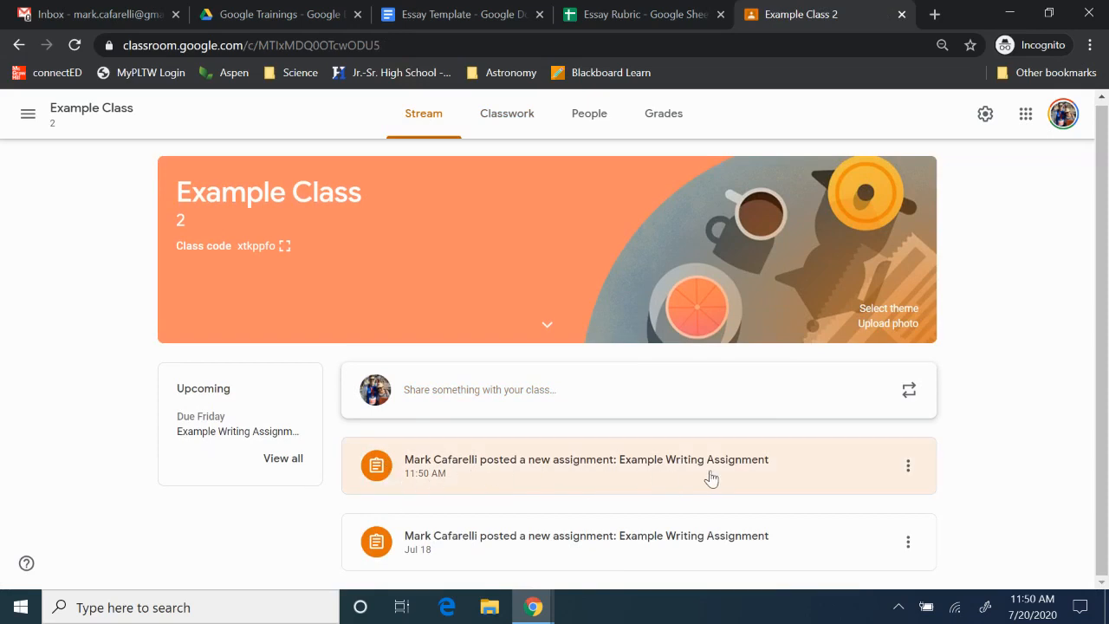
click(503, 116)
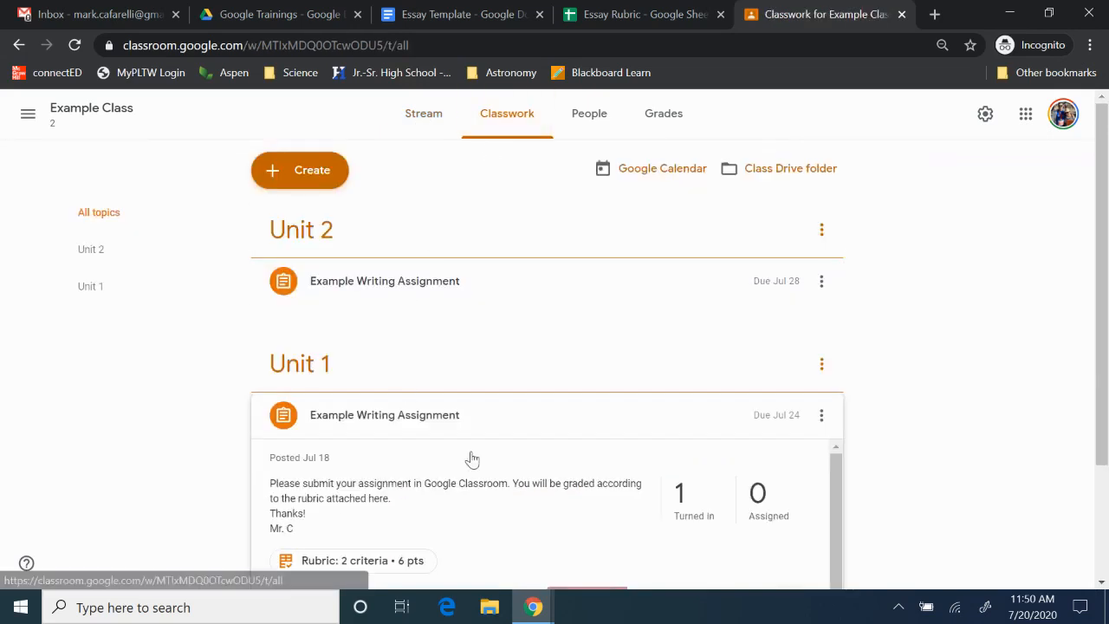
Step: Expand the Example Writing Assignment under Unit 2 and review its description, rubric and attachments
click(460, 279)
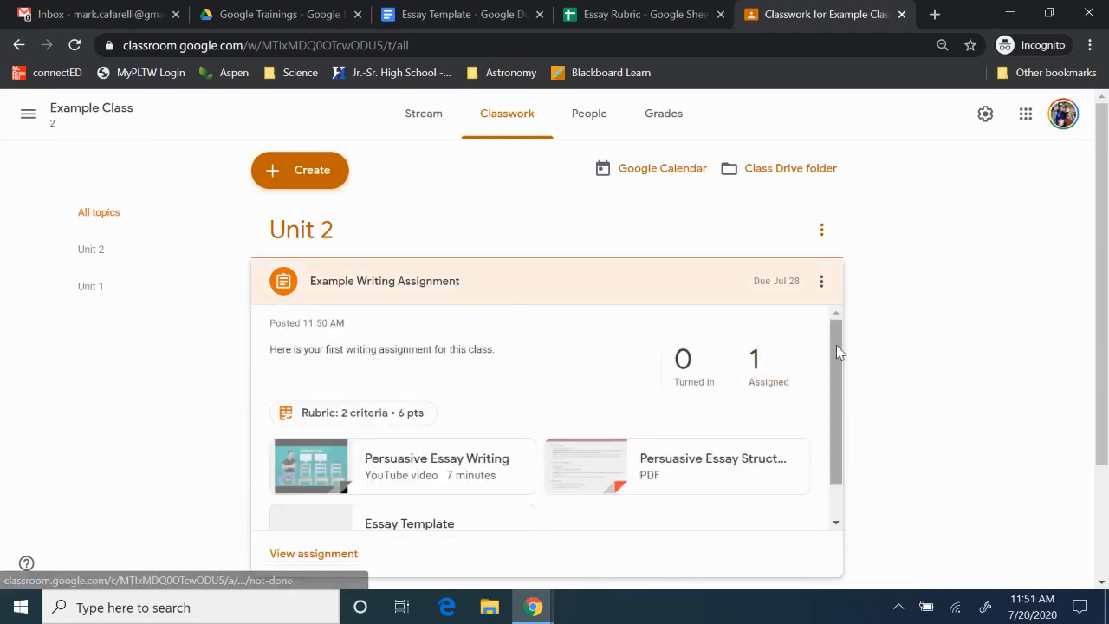
mouse_move(836, 344)
mouse_down()
mouse_move(839, 362)
mouse_move(839, 345)
mouse_up()
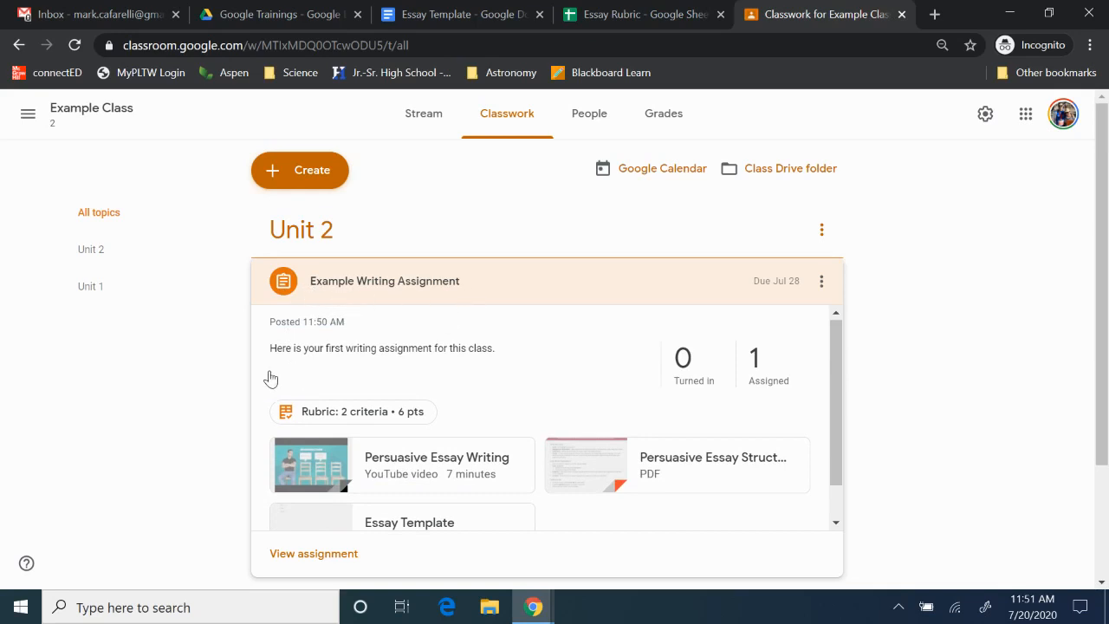
drag(837, 371, 838, 406)
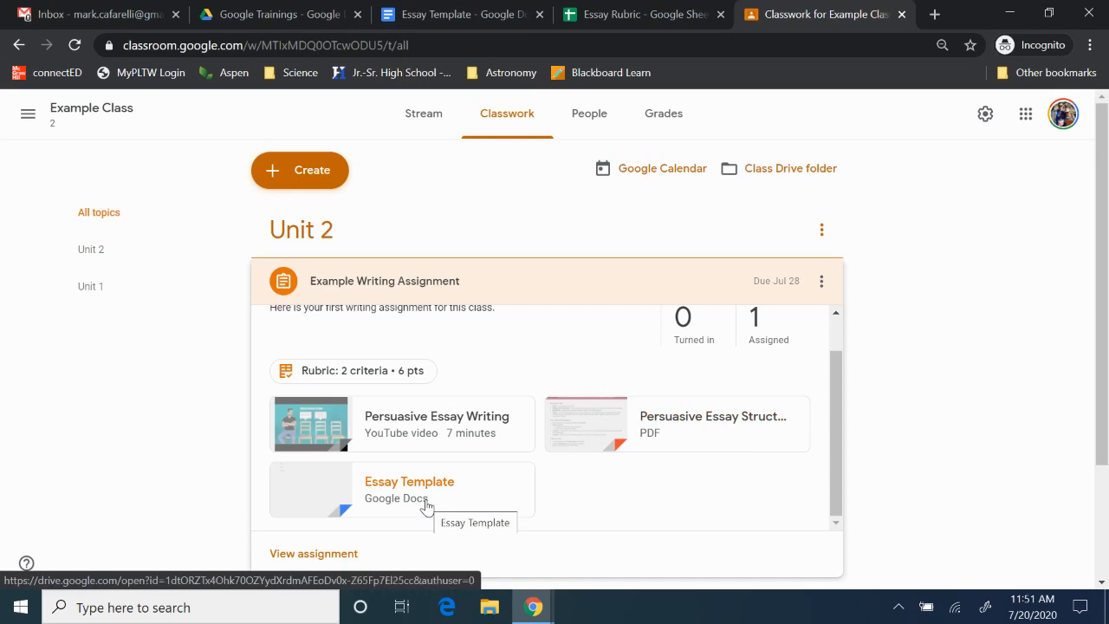
Step: View the assignment's student work and examine the assigned student's submission details, including the rubric and private comment area
click(326, 554)
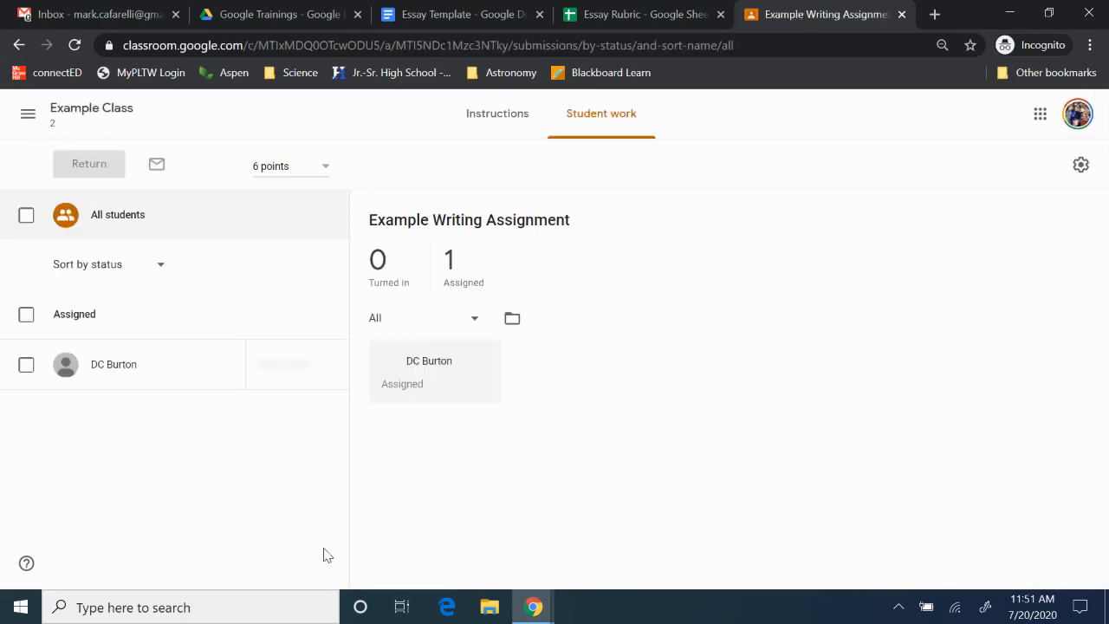
click(138, 366)
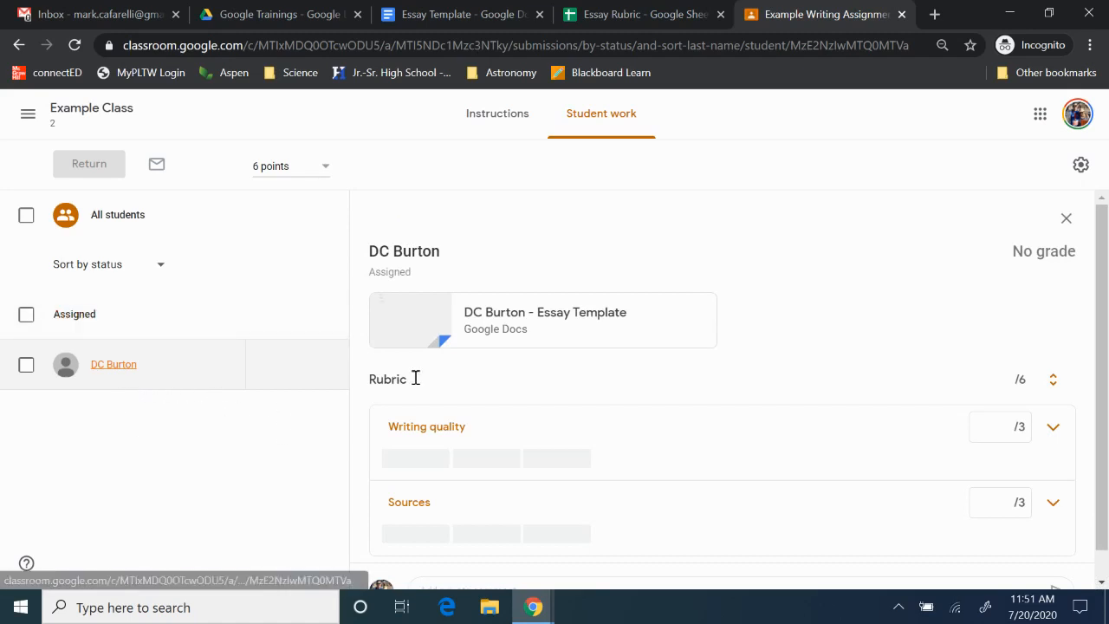
drag(1105, 266, 1108, 337)
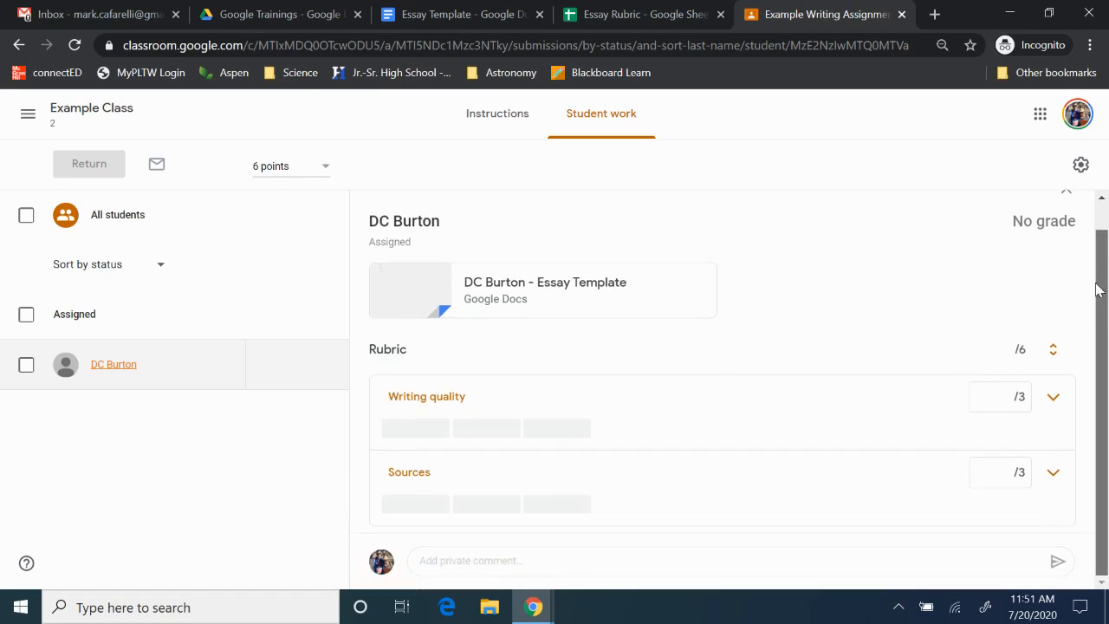
mouse_move(1098, 289)
mouse_down()
mouse_move(1084, 240)
mouse_move(1097, 317)
mouse_move(1098, 277)
mouse_move(1101, 293)
mouse_up()
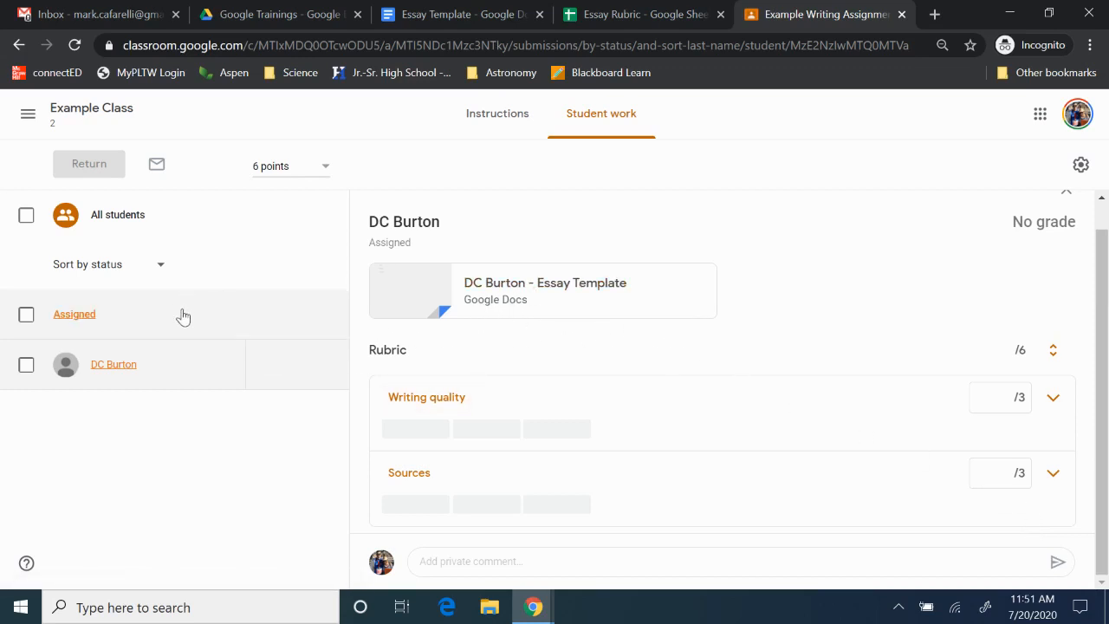
Step: Open the student's copy of the Essay Template for grading and look over its grade and rubric sections
click(512, 315)
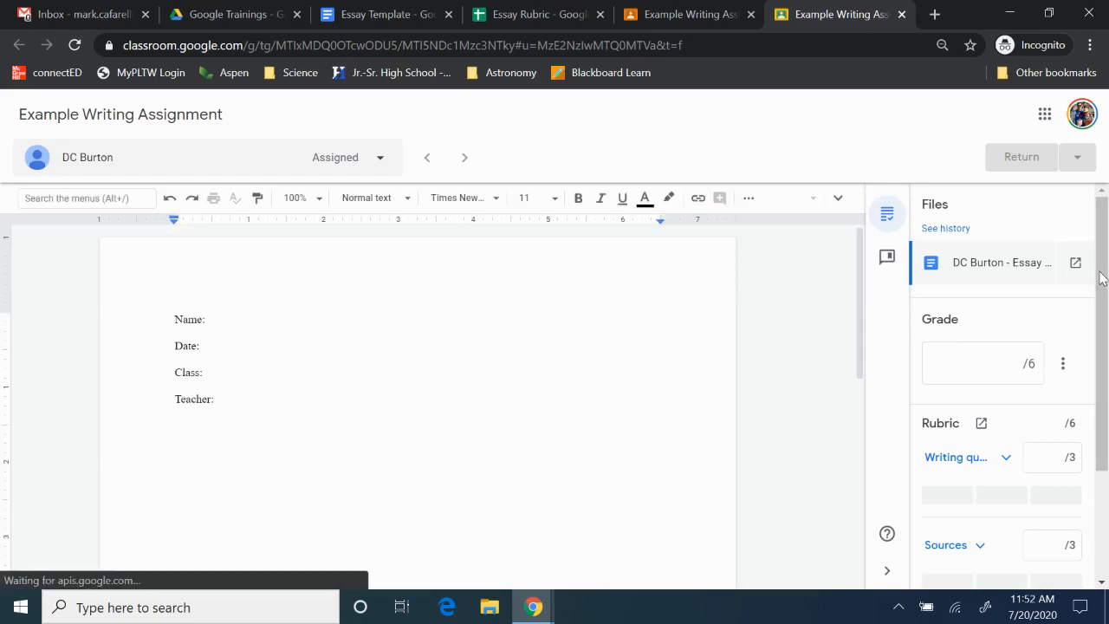
mouse_move(1106, 272)
mouse_down()
mouse_move(1100, 386)
mouse_move(1105, 280)
mouse_up()
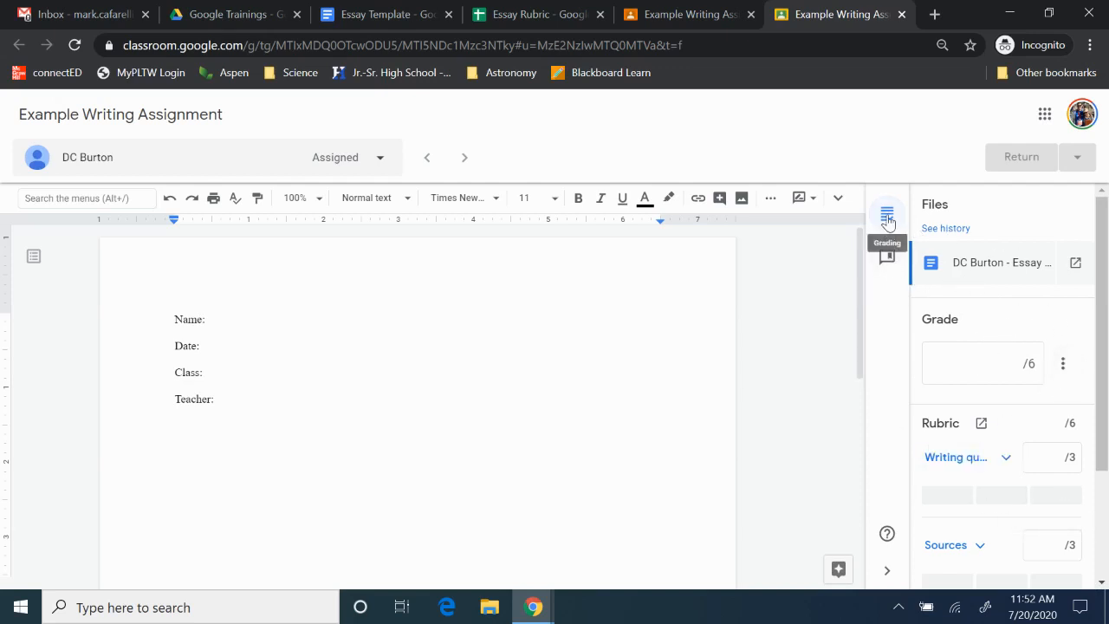
scroll(1105, 388, down, 2)
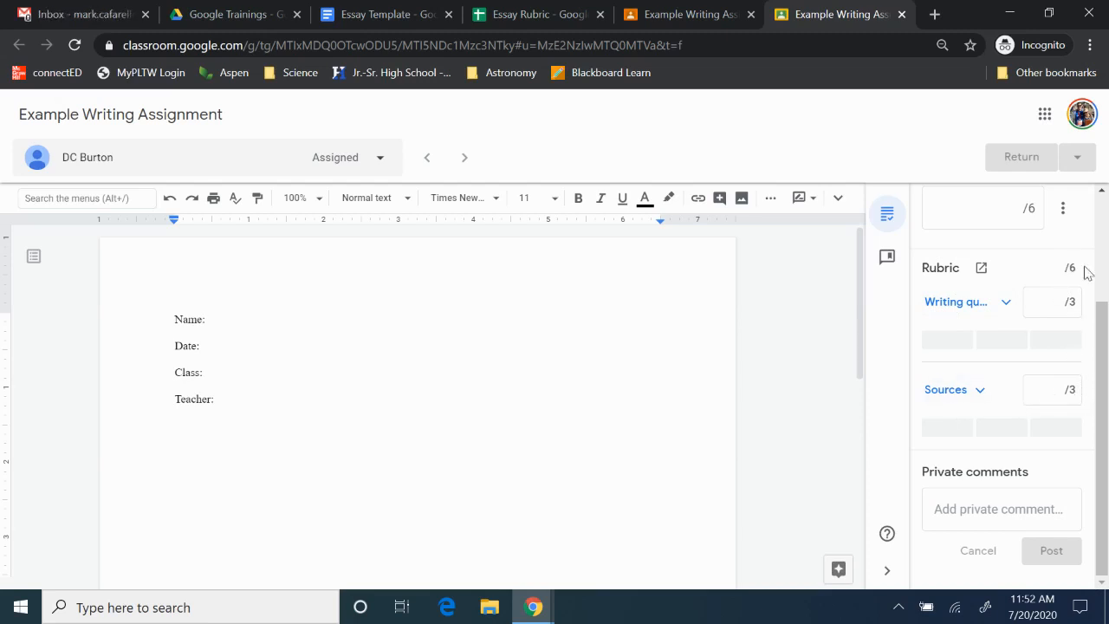
Step: Score the Writing quality criterion as Exceeds Expectations, 3 pts, and check the overall grade
click(1002, 305)
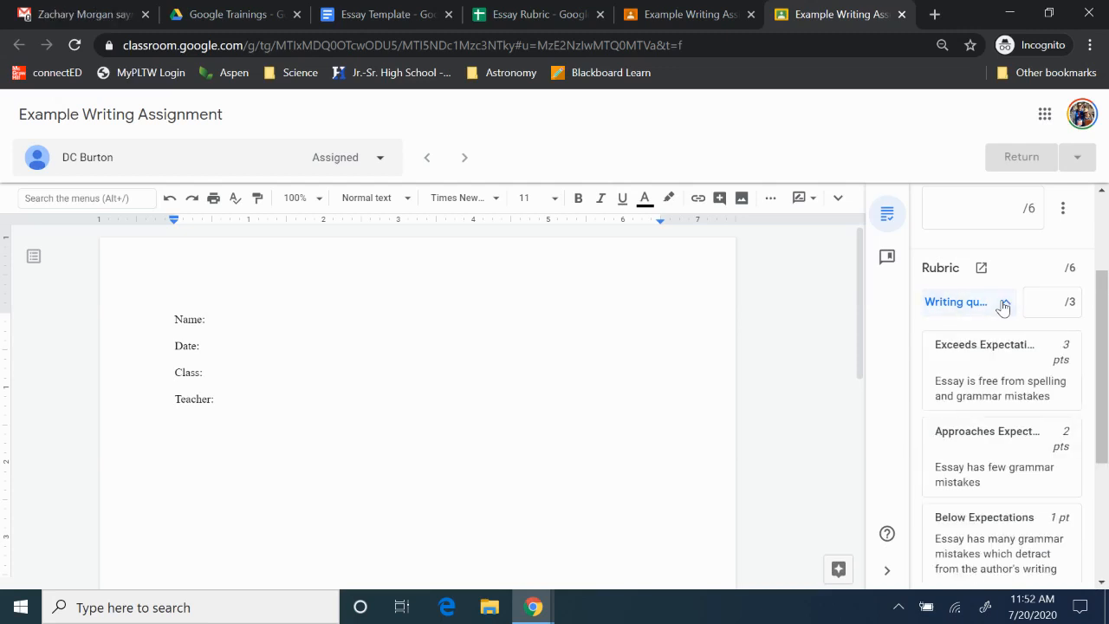
drag(1107, 348, 1106, 372)
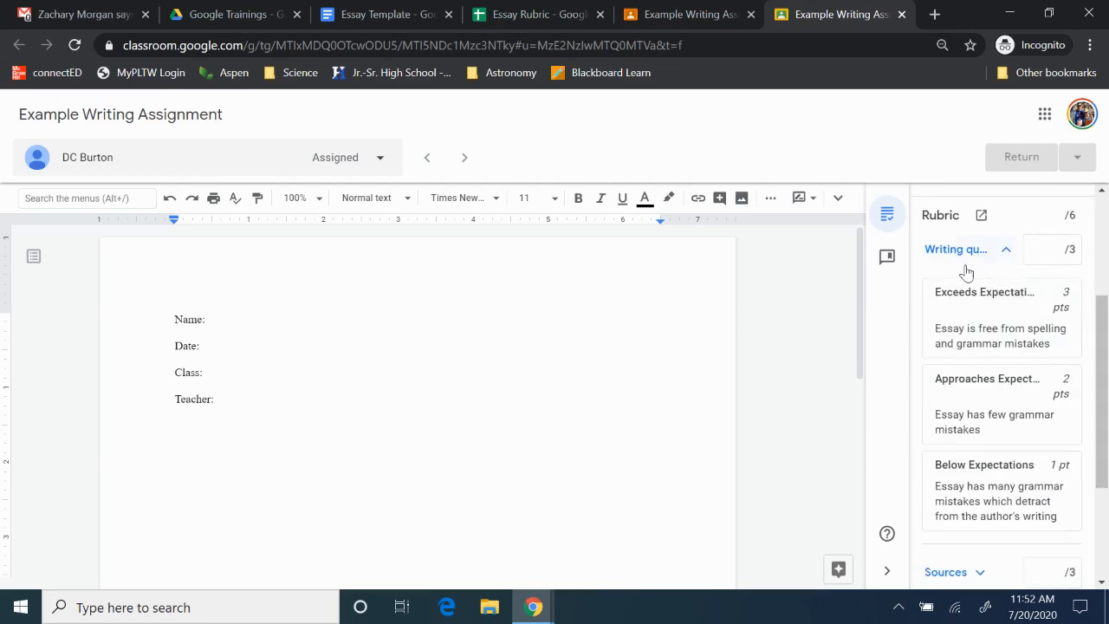
mouse_move(1104, 419)
mouse_down()
mouse_move(1103, 434)
mouse_move(1103, 405)
mouse_move(1103, 418)
mouse_up()
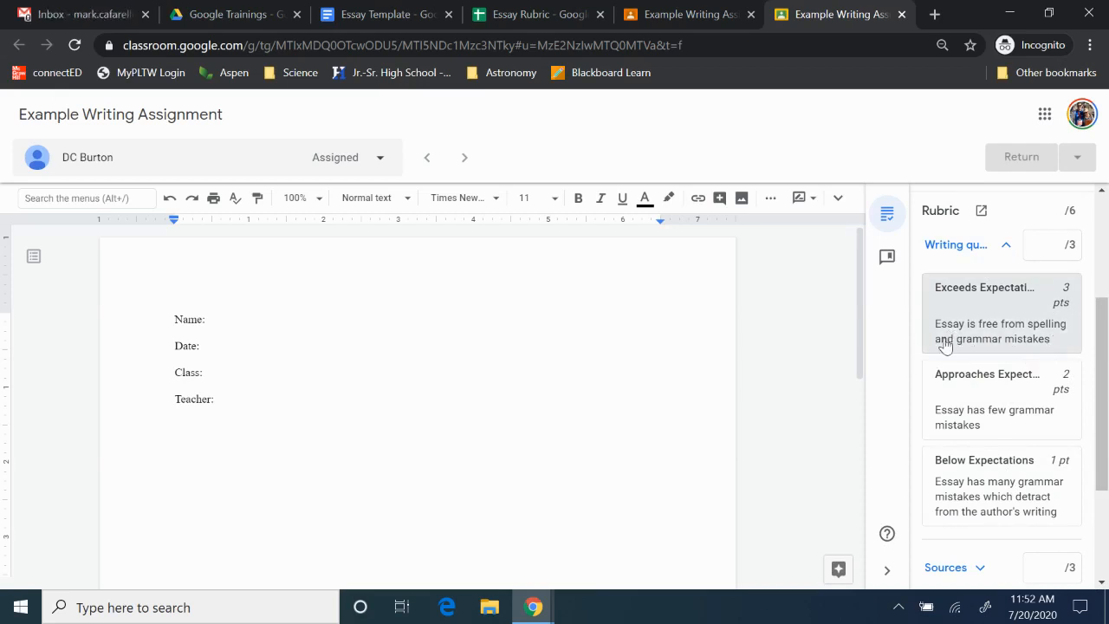
drag(860, 297, 869, 334)
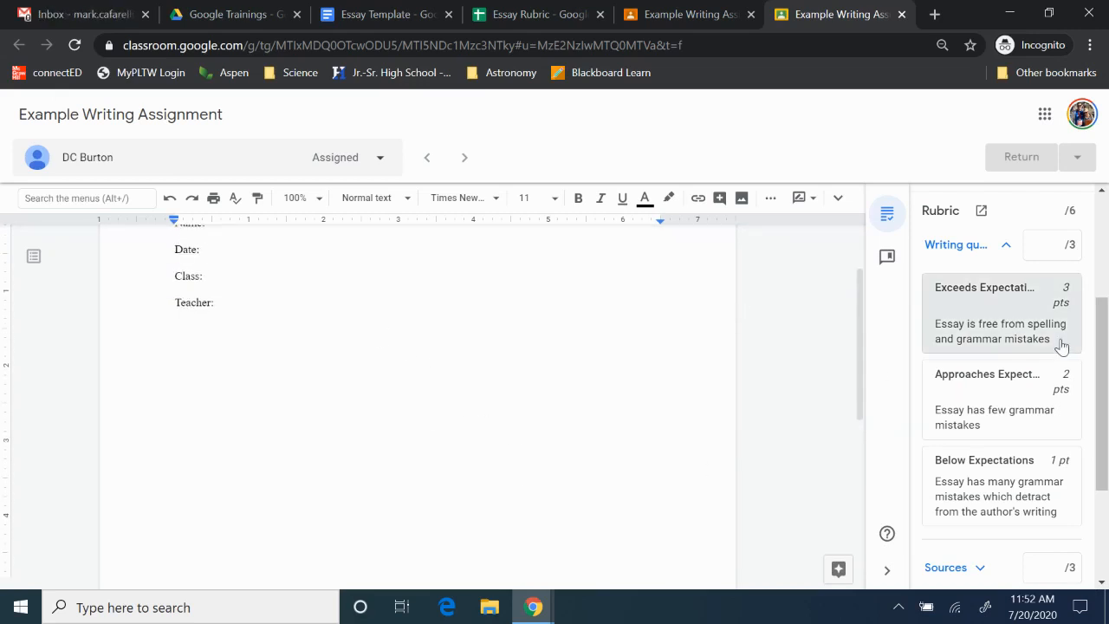
click(992, 332)
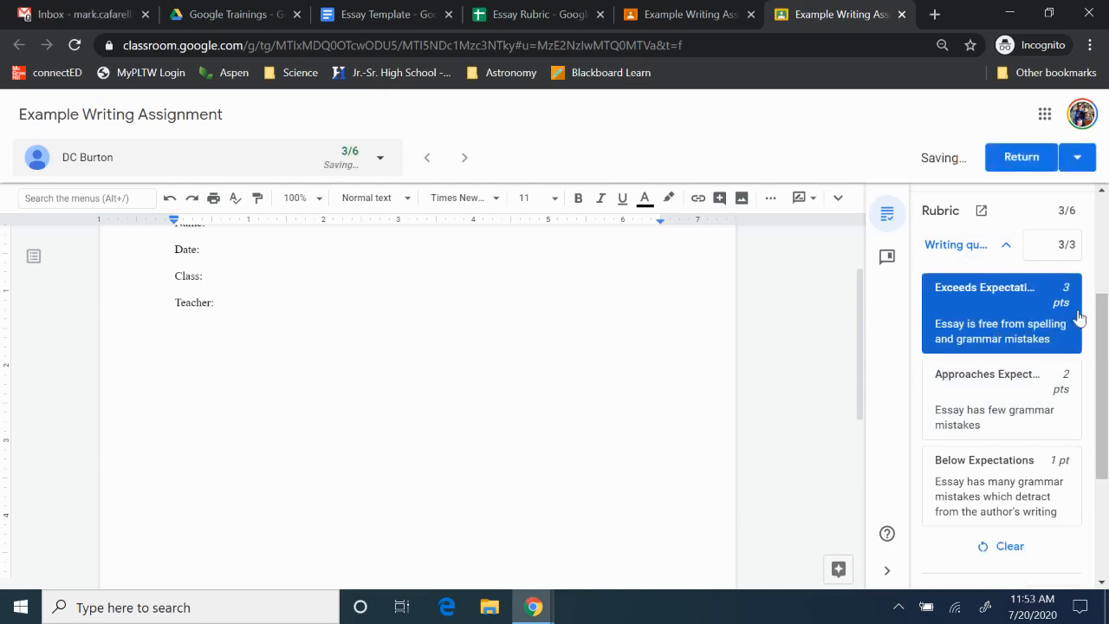
drag(1098, 351, 1083, 272)
click(1087, 271)
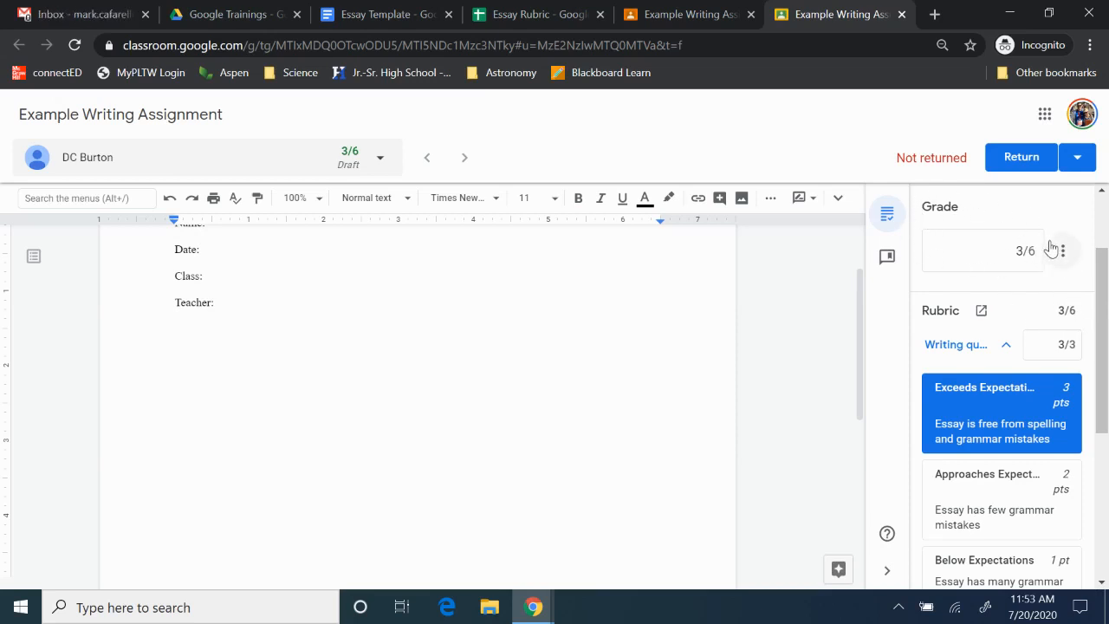
Step: Score the Sources criterion as Approaches Expectations, 2 pts, and check the overall grade
scroll(1093, 297, down, 1)
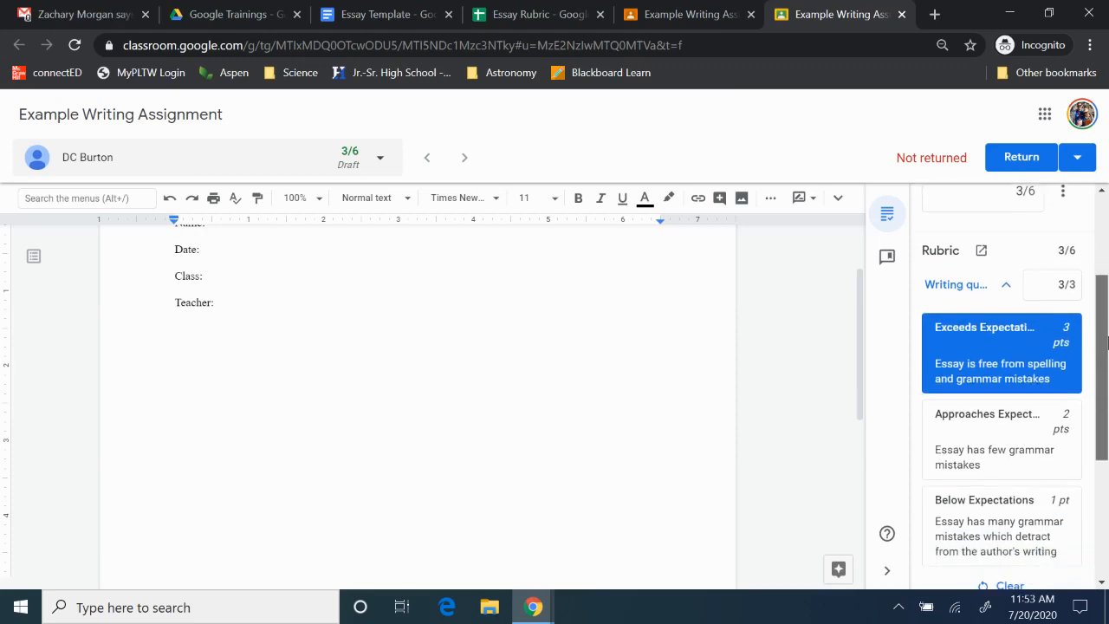
scroll(607, 343, down, 2)
scroll(1102, 463, down, 2)
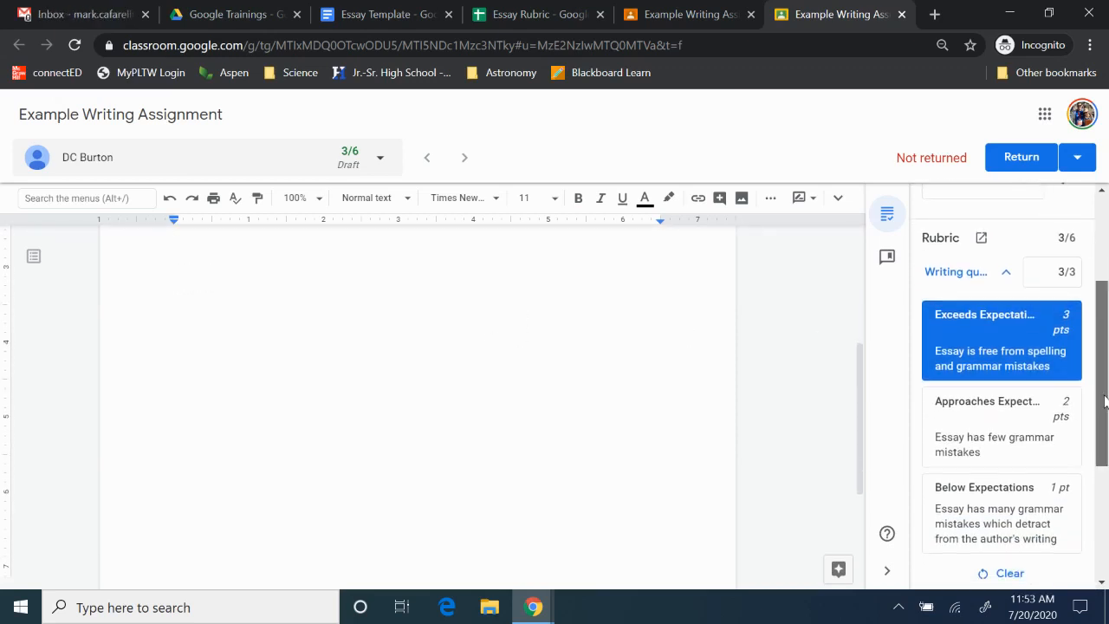
scroll(1099, 485, down, 2)
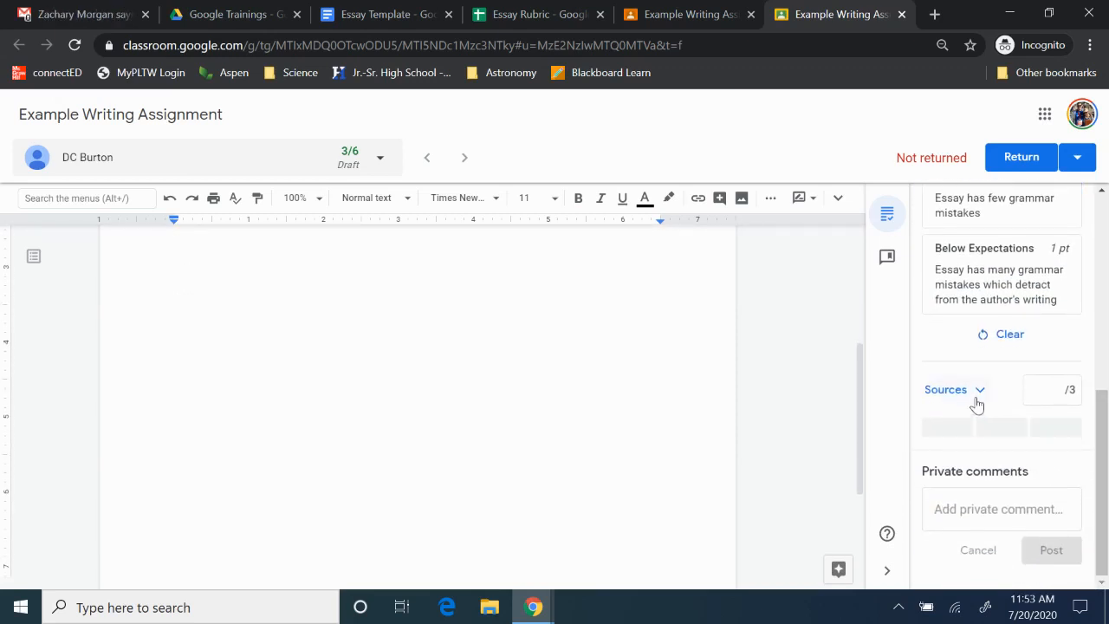
click(978, 394)
scroll(1005, 347, up, 1)
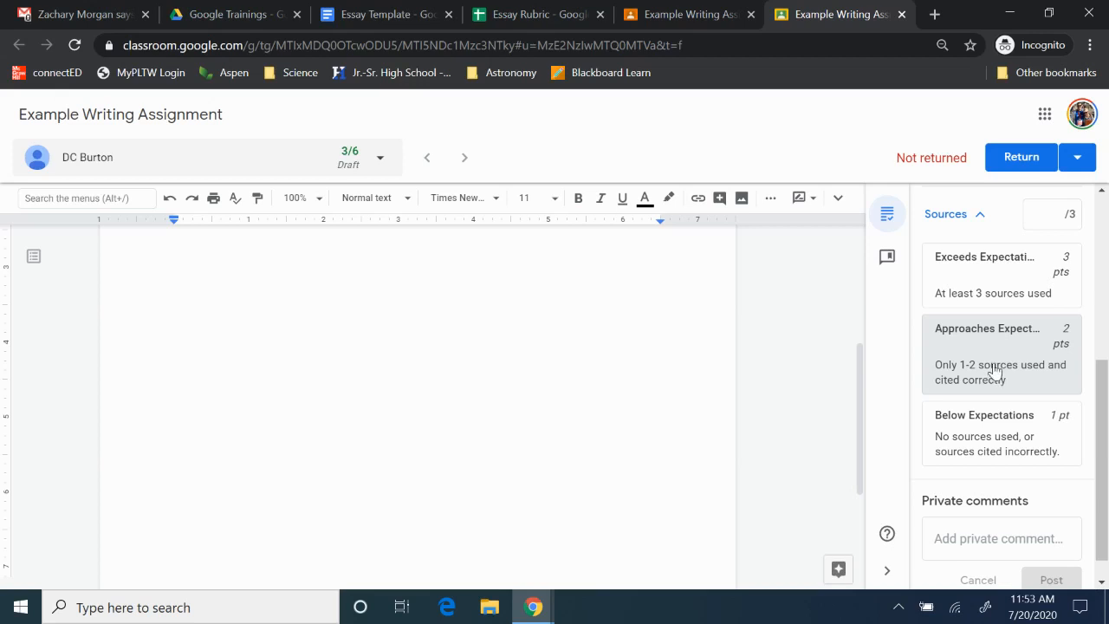
click(996, 371)
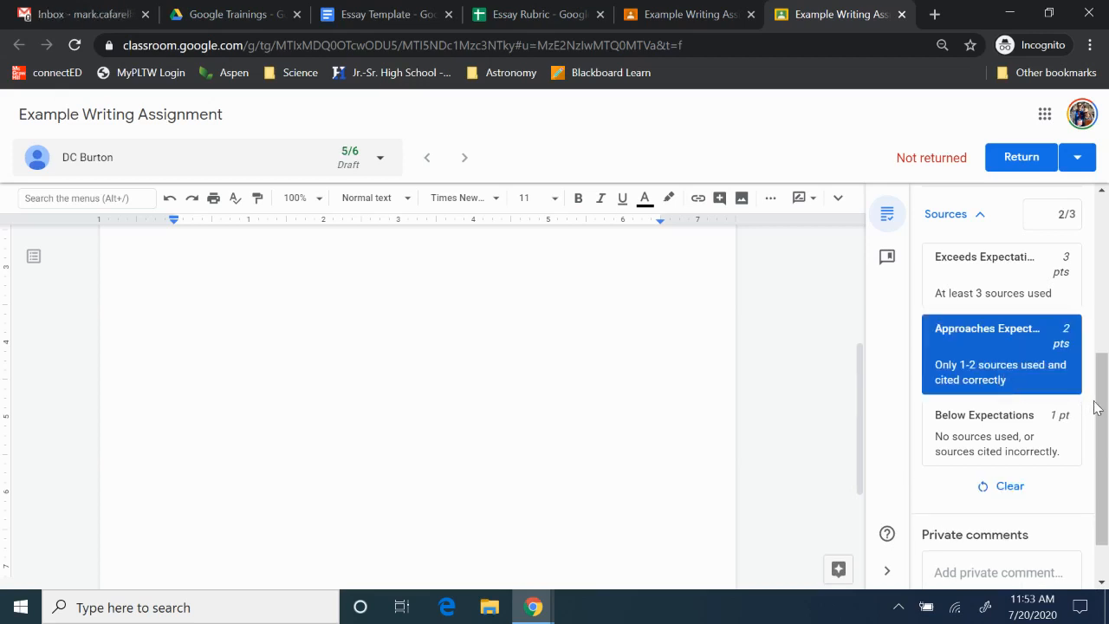
drag(1100, 420, 1100, 402)
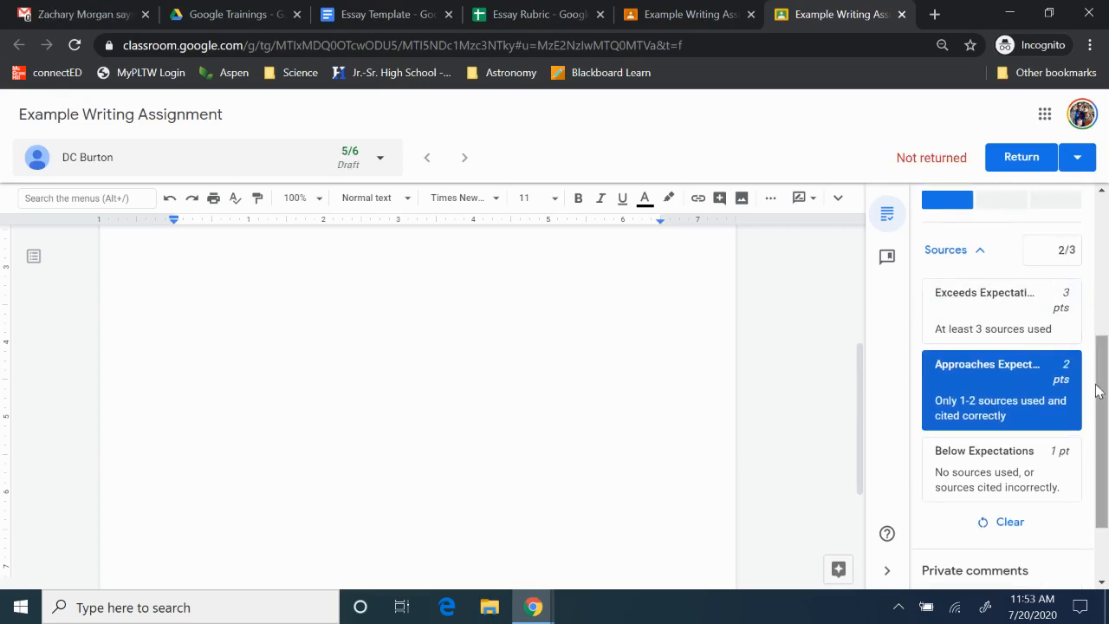
scroll(1102, 412, up, 3)
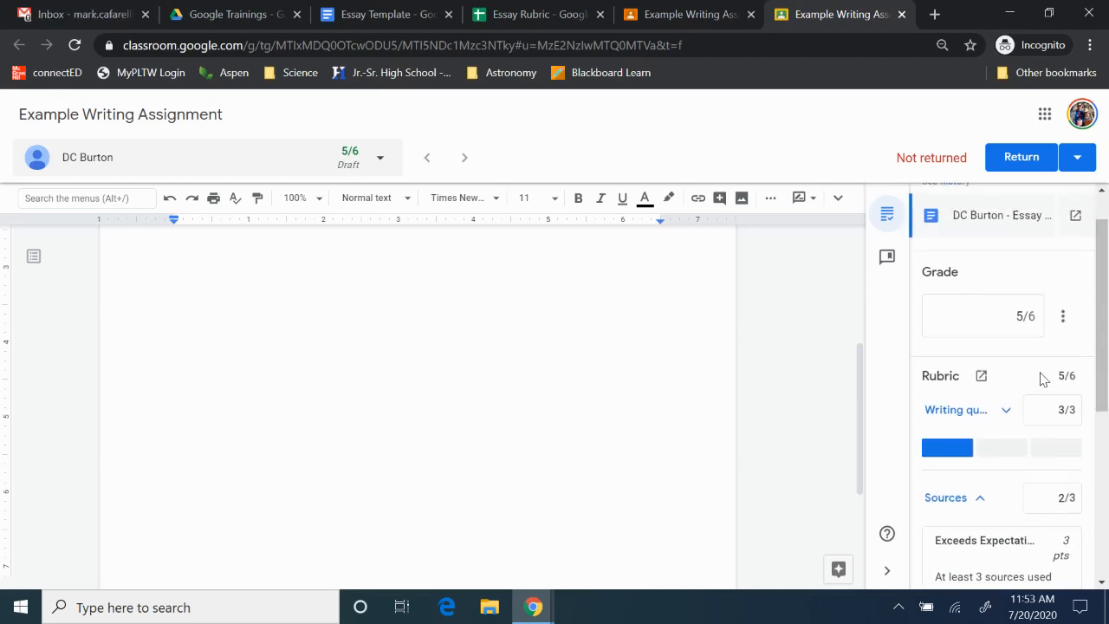
Step: Post the private comment "Nice job on this assignment!" to the student
drag(1106, 342, 1106, 511)
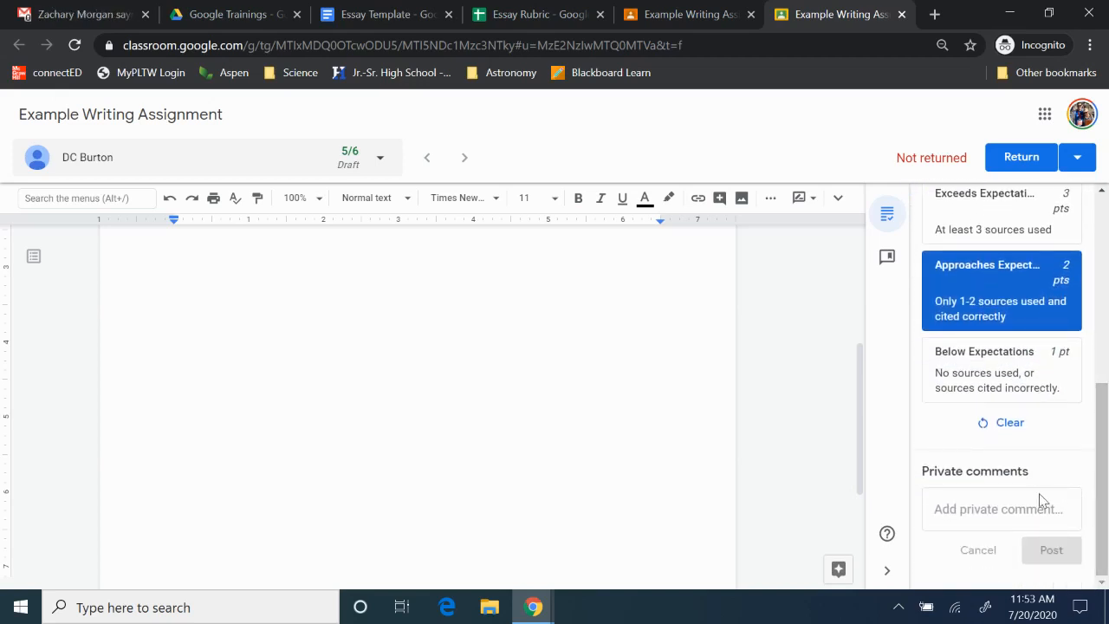
click(1049, 523)
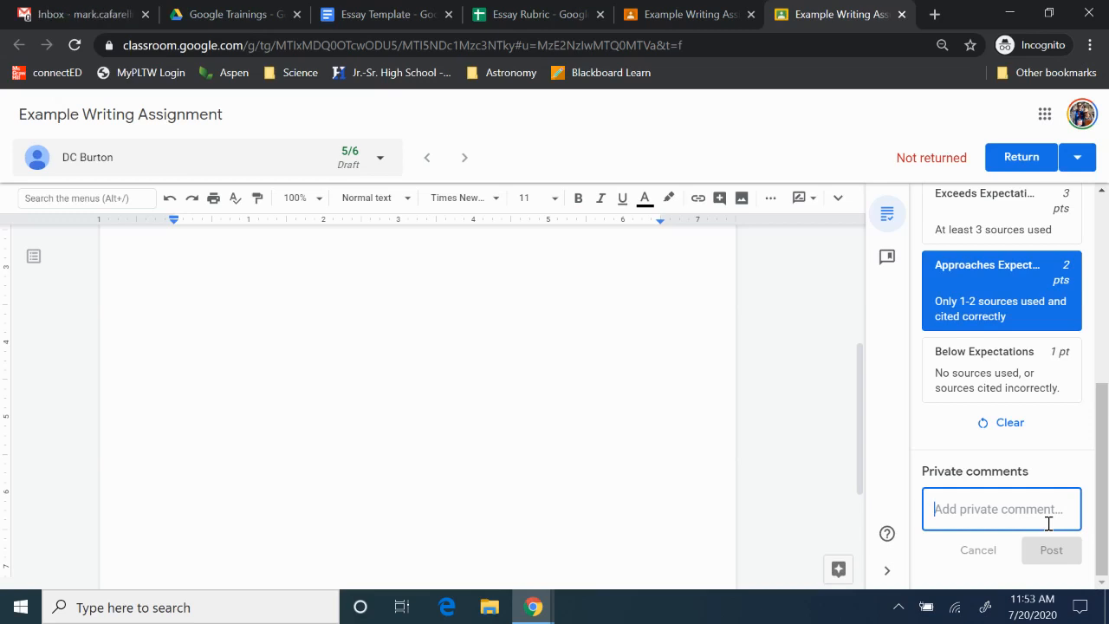
text(Nice job o)
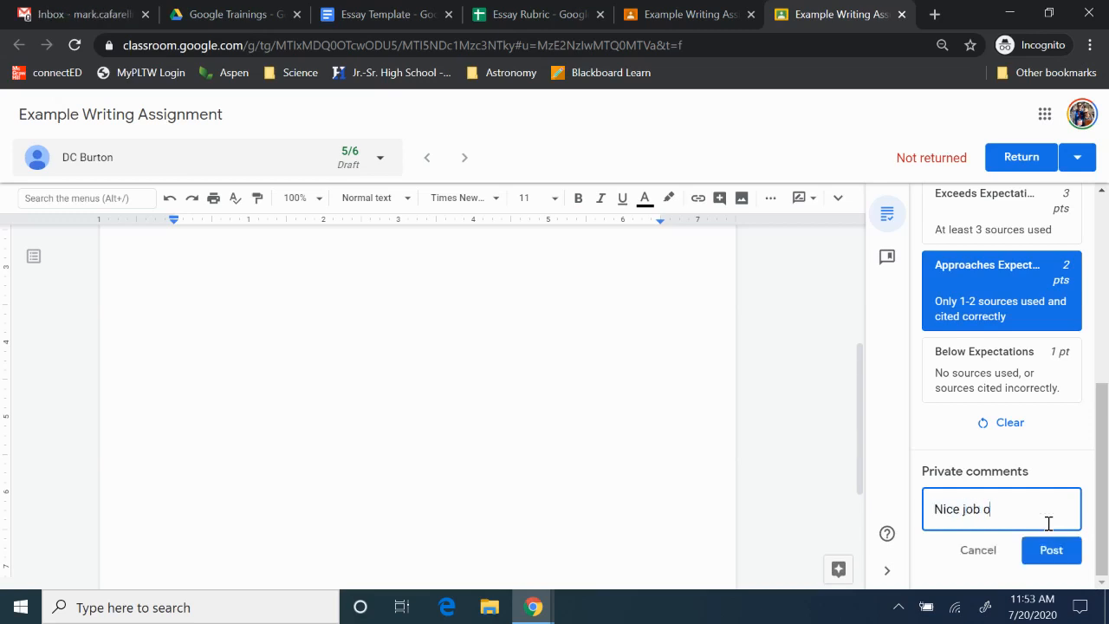
text(n this assignment!)
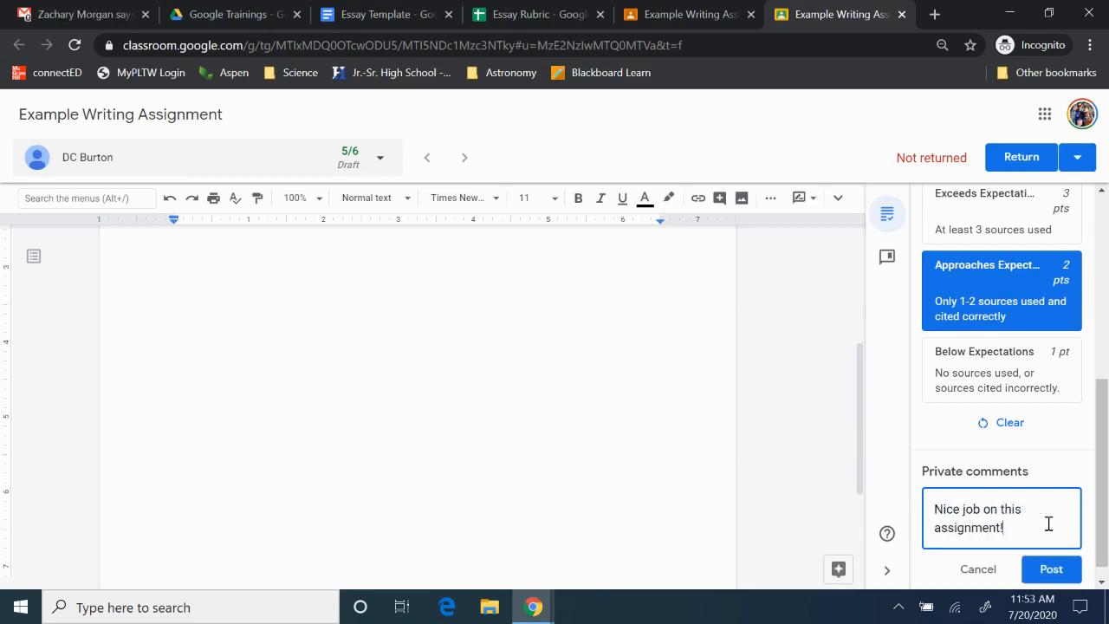
click(1051, 569)
Step: Return the graded assignment to the student and confirm the return
scroll(1090, 277, up, 5)
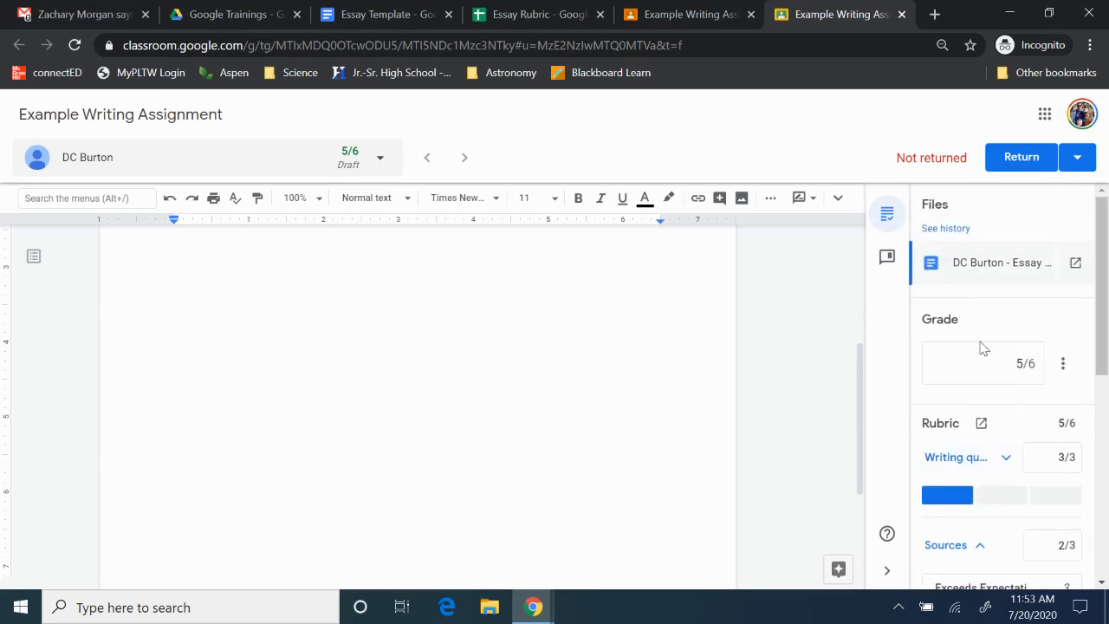
click(1020, 158)
click(674, 404)
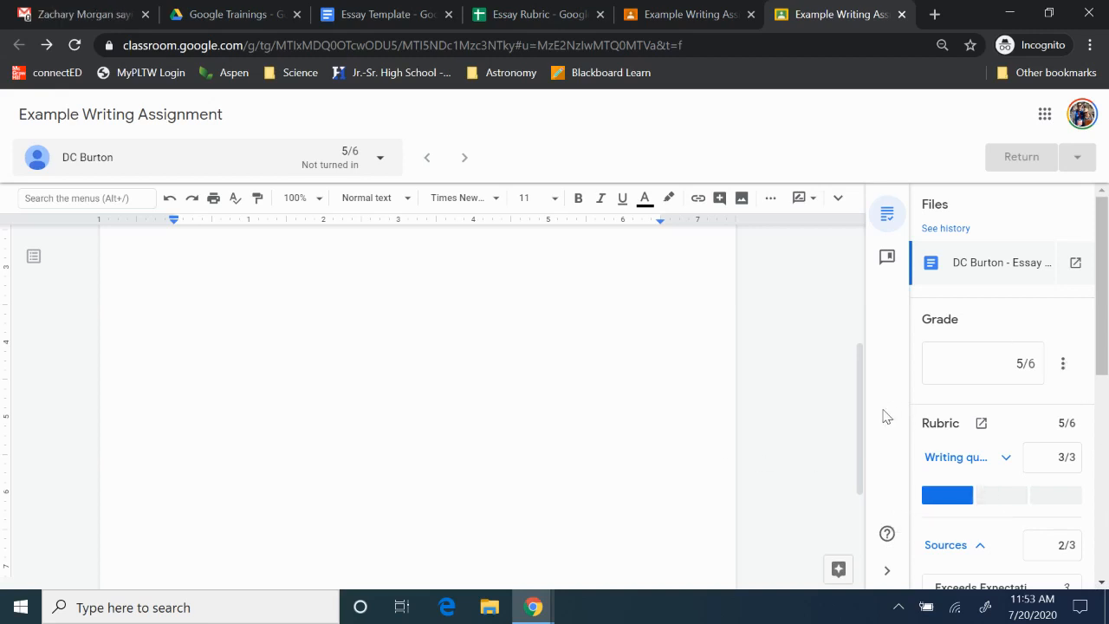
Step: Examine the Teacher, Class, Date and Name lines at the start of the student's essay document
drag(860, 414, 863, 294)
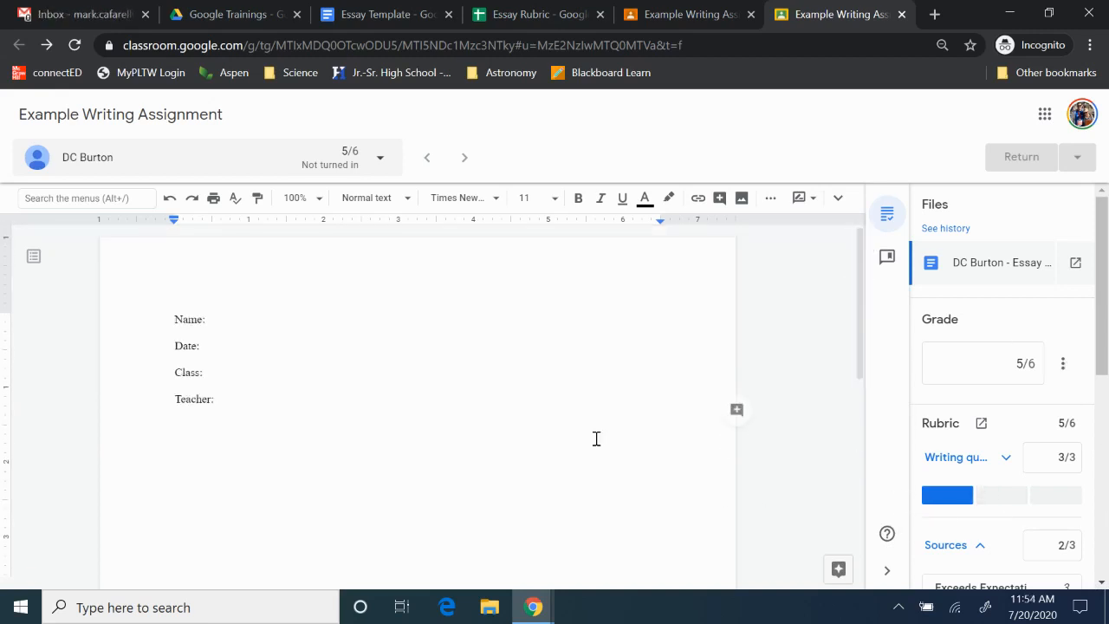
click(230, 408)
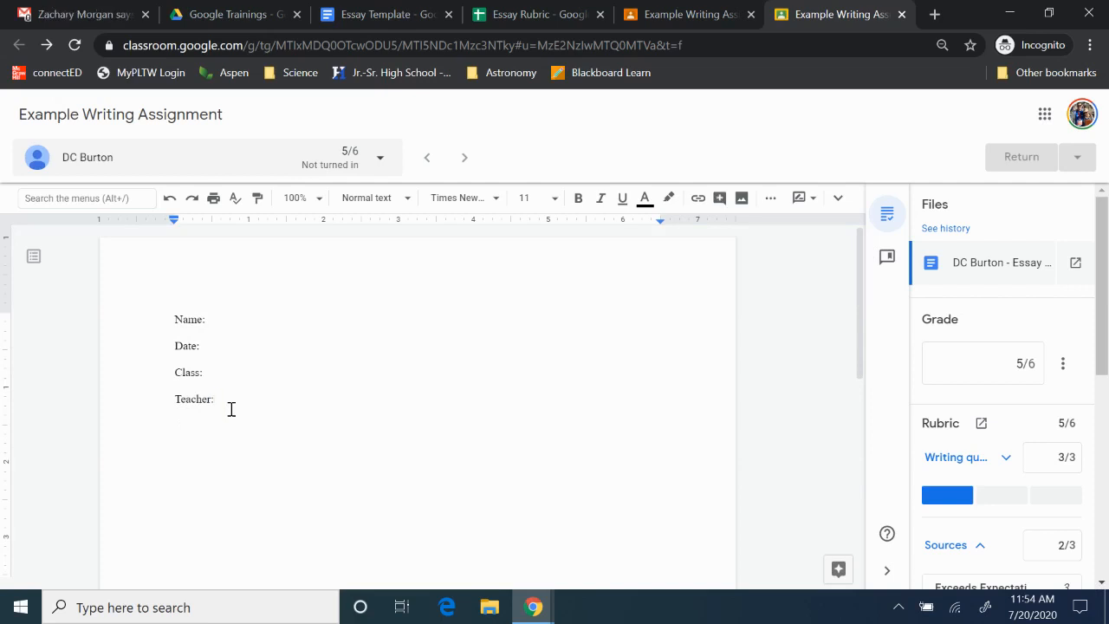
click(218, 373)
click(211, 349)
click(222, 318)
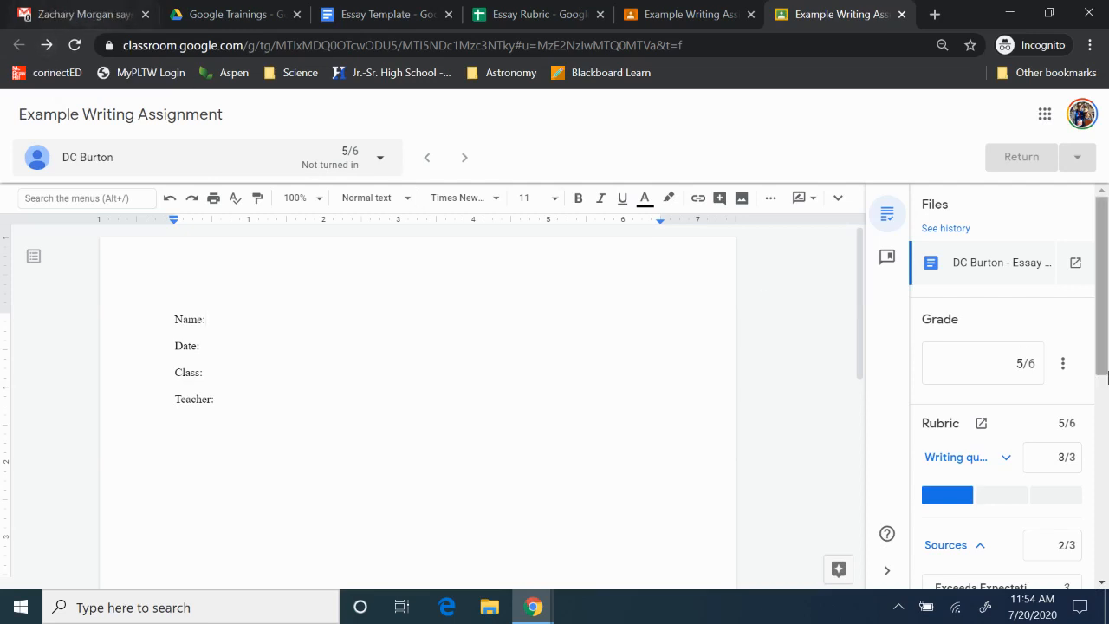
mouse_move(532, 612)
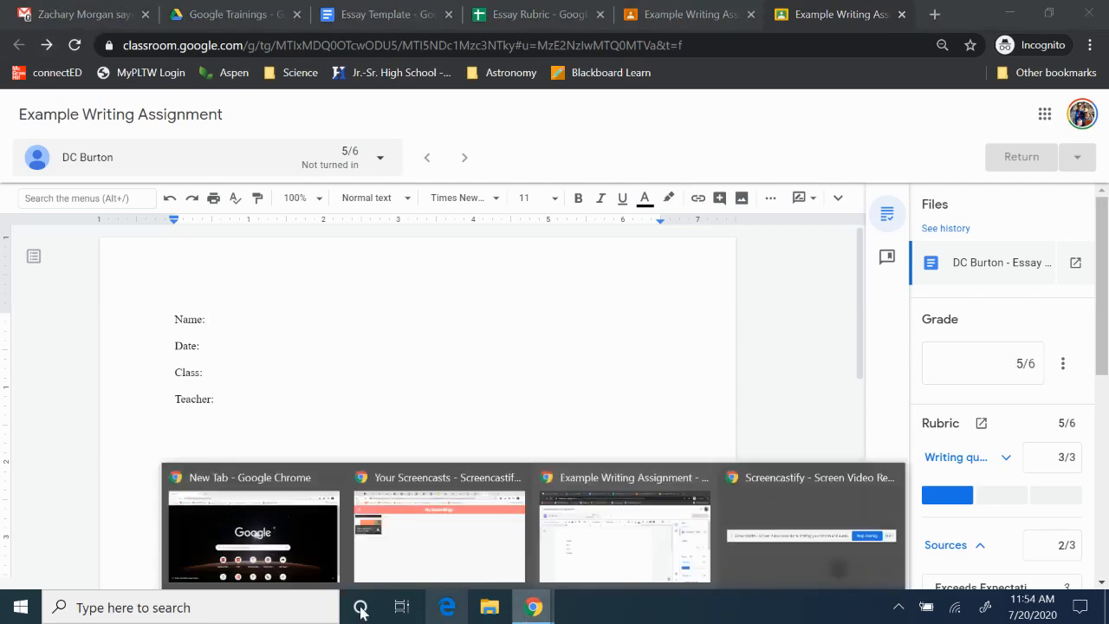
click(415, 567)
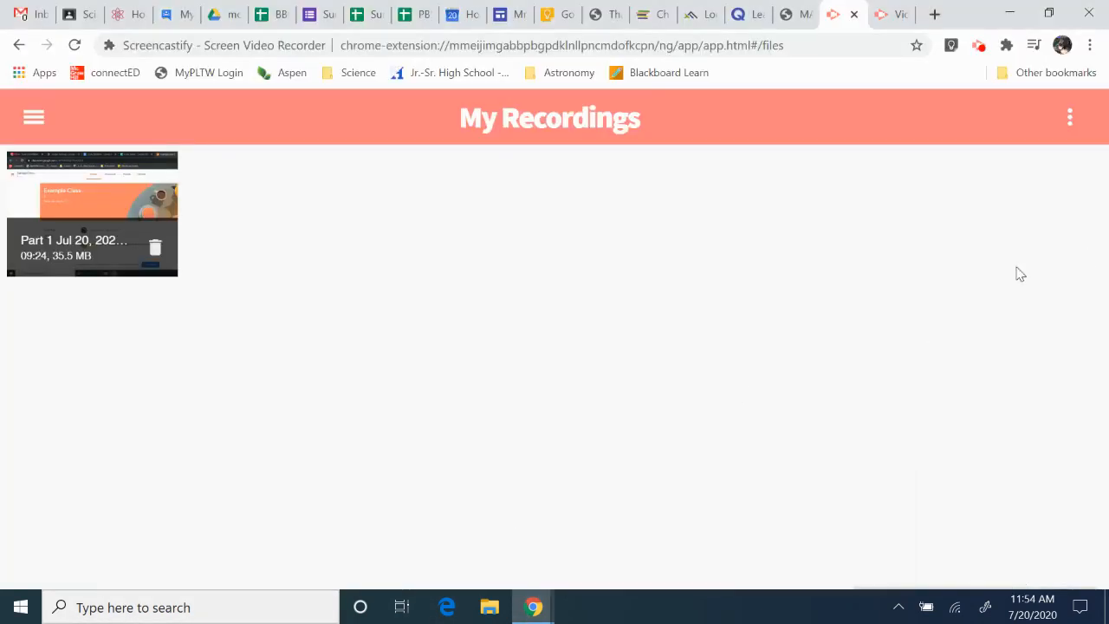